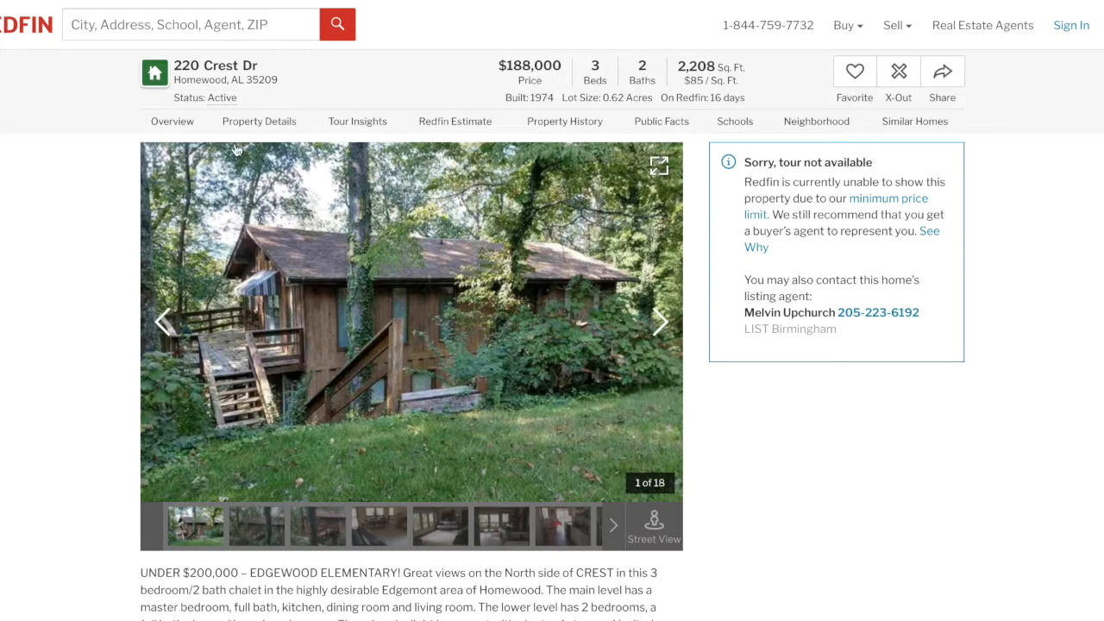
scroll(54, 310, "down", 1)
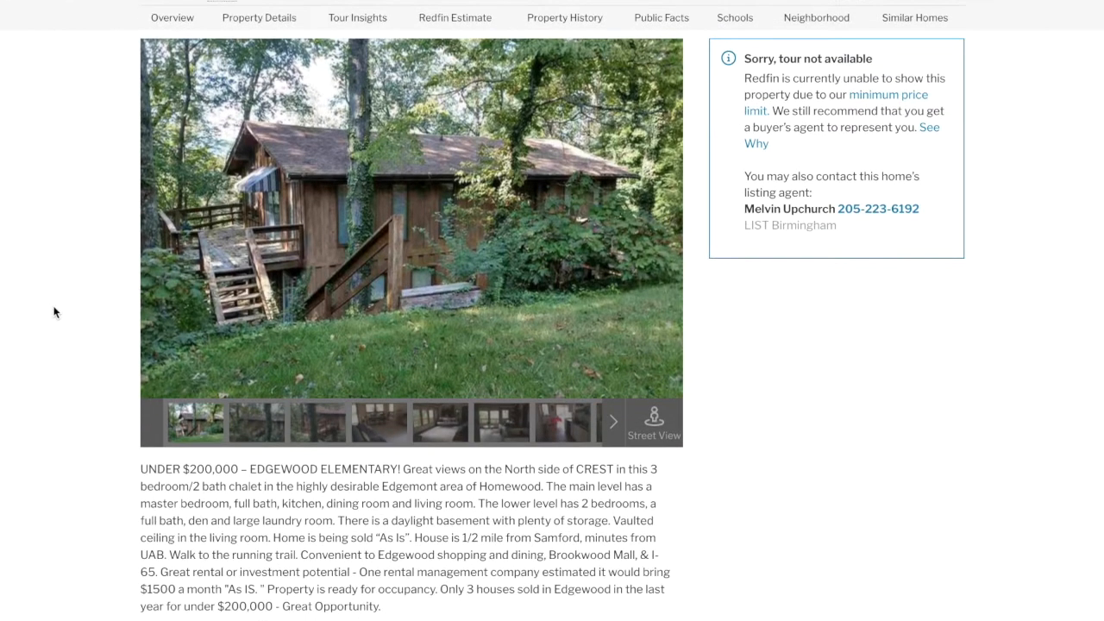
scroll(54, 311, "down", 8)
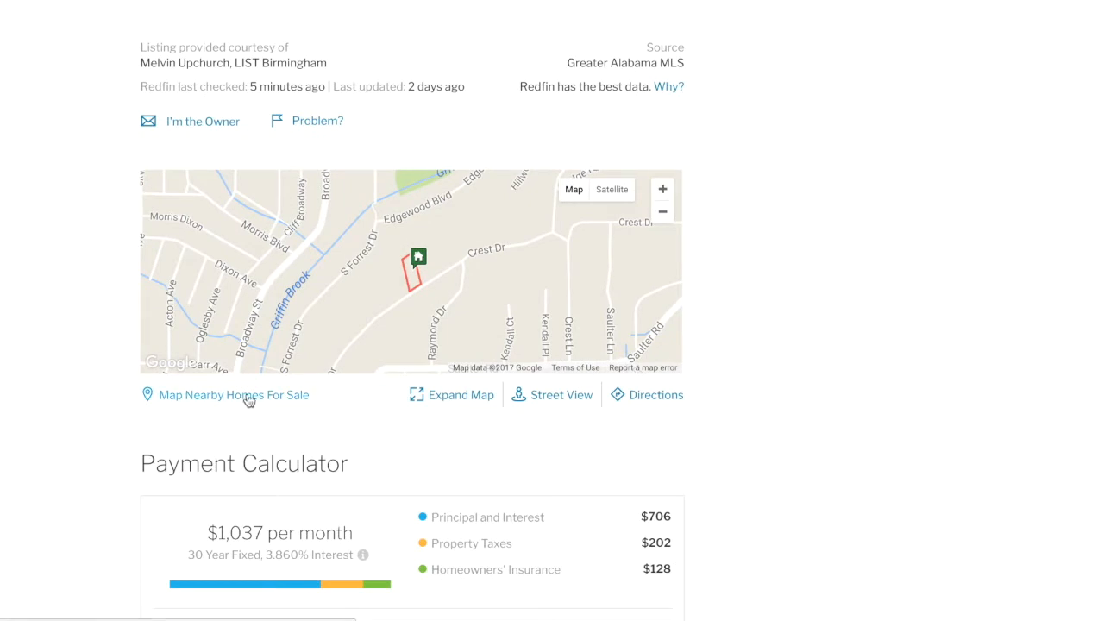
left_click(248, 396)
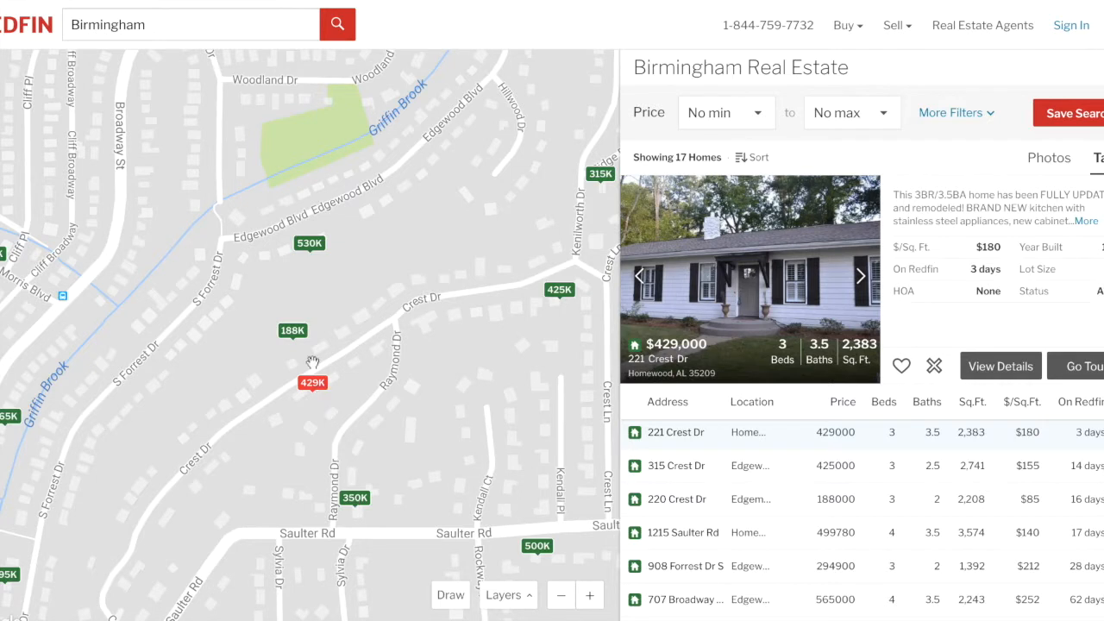
left_click(299, 337)
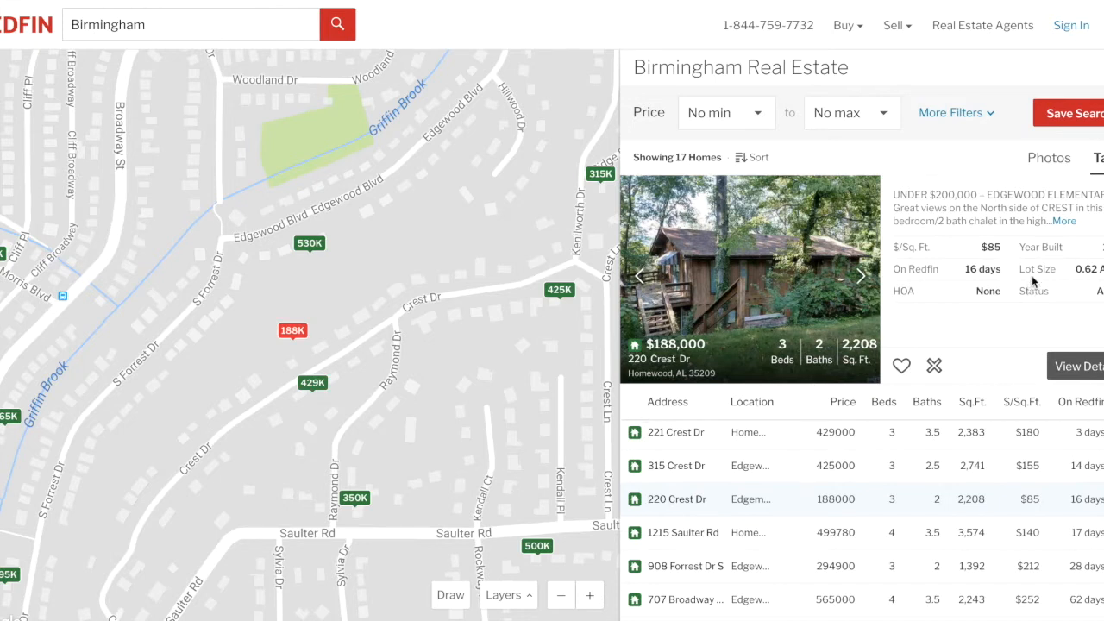
In More Filters, limit the search to houses sold within the last 1 year.
left_click(958, 113)
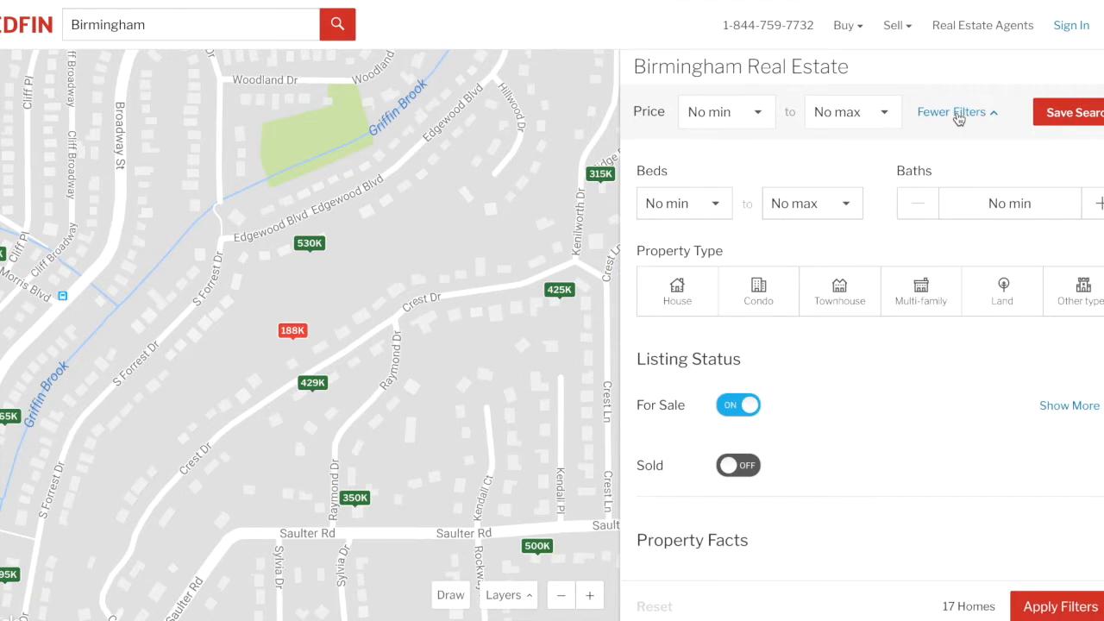
left_click(677, 297)
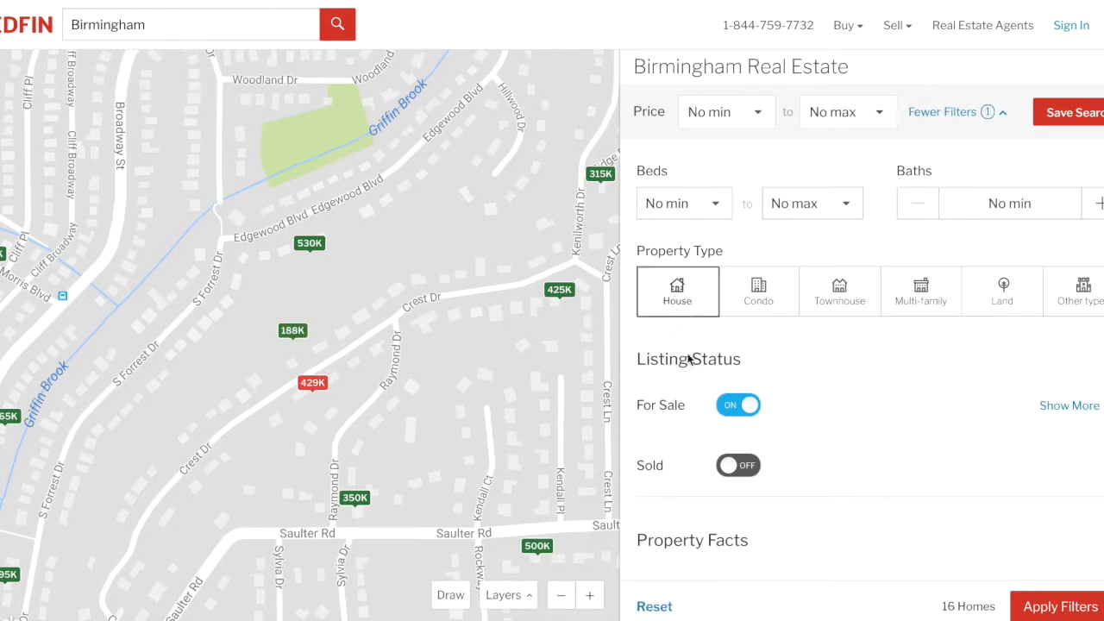
left_click(733, 406)
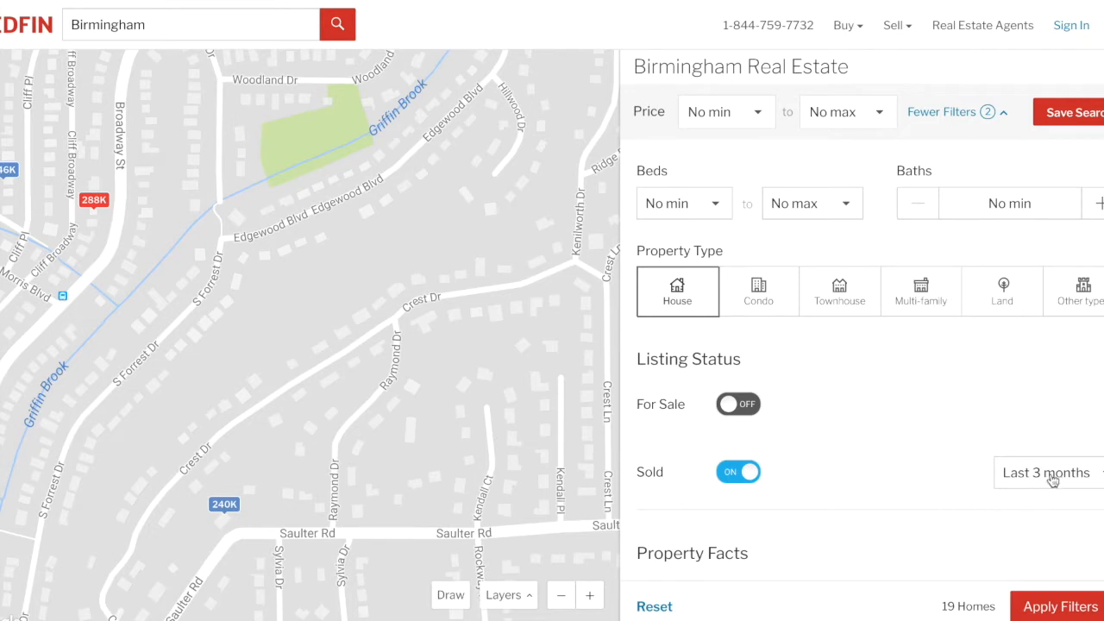
scroll(1057, 472, "down", 1)
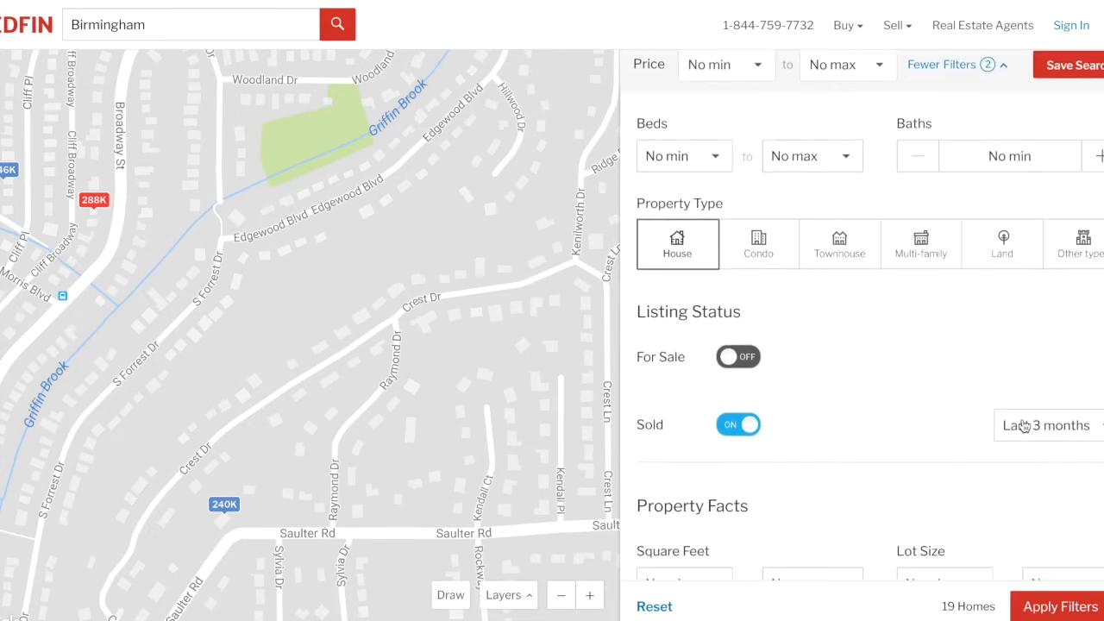
left_click(1040, 429)
scroll(1039, 431, "down", 1)
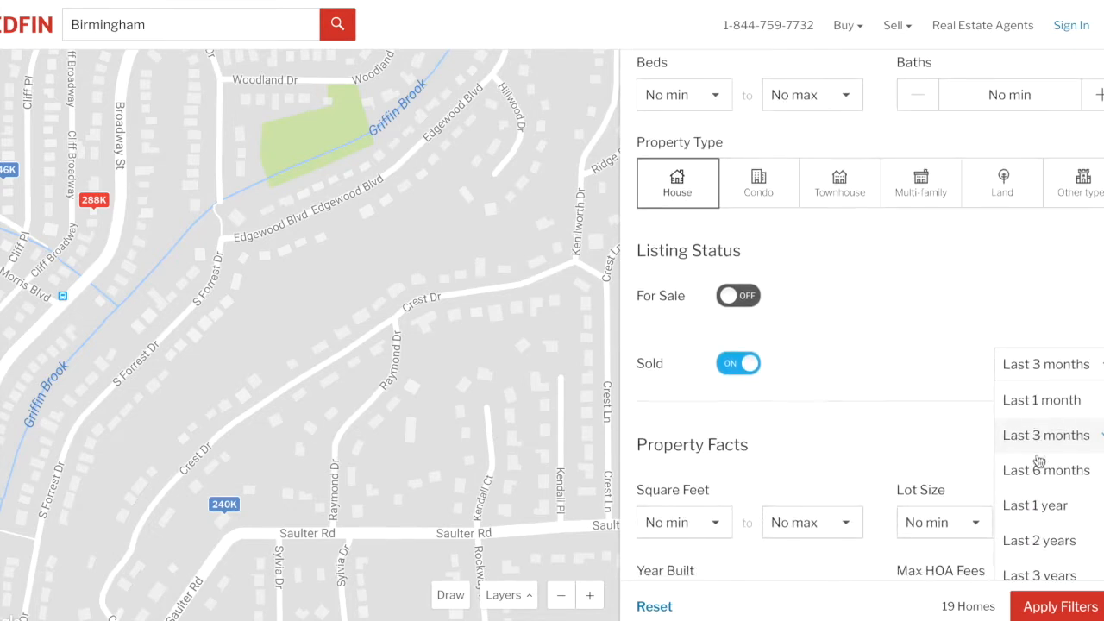
left_click(1036, 505)
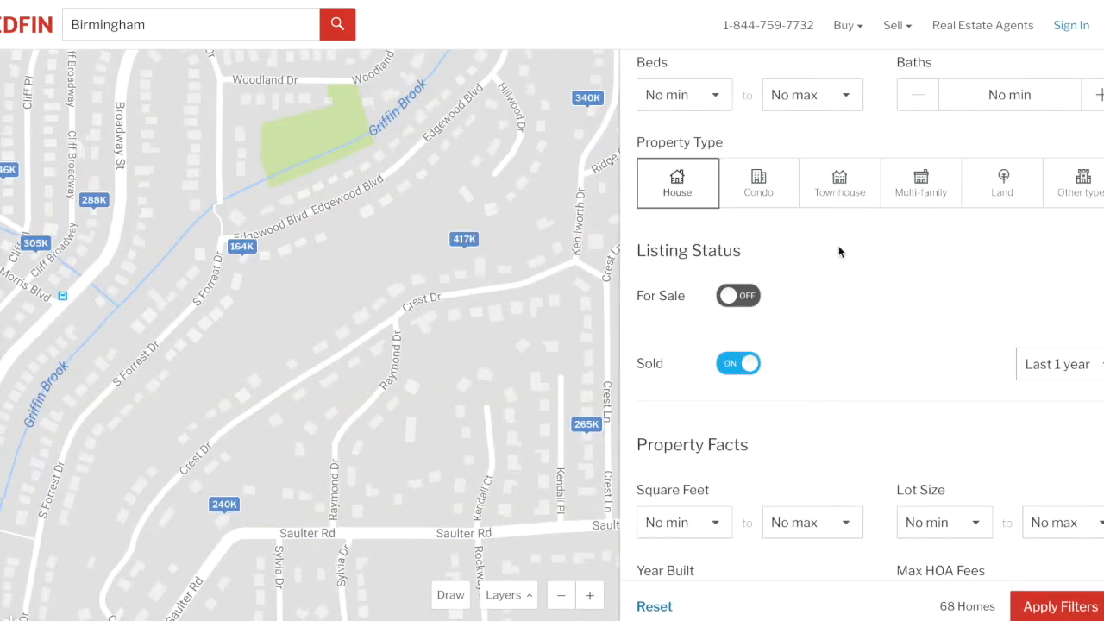
Set the square footage range to 1,750 minimum and 2,750 maximum.
scroll(785, 336, "down", 1)
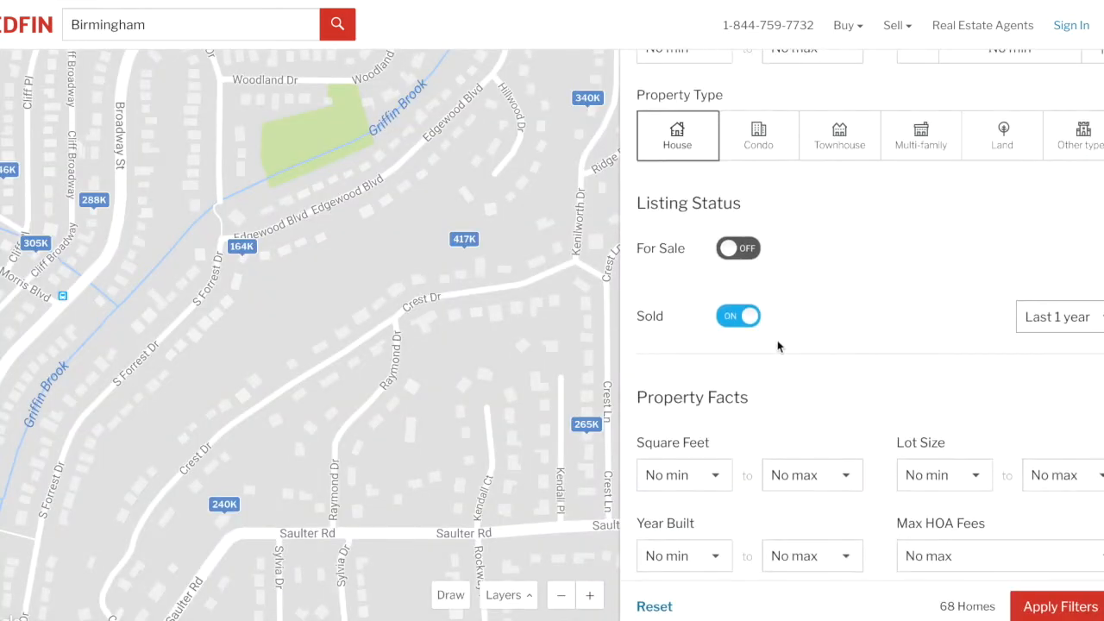
left_click(680, 476)
scroll(675, 517, "down", 2)
scroll(672, 541, "down", 3)
left_click(671, 525)
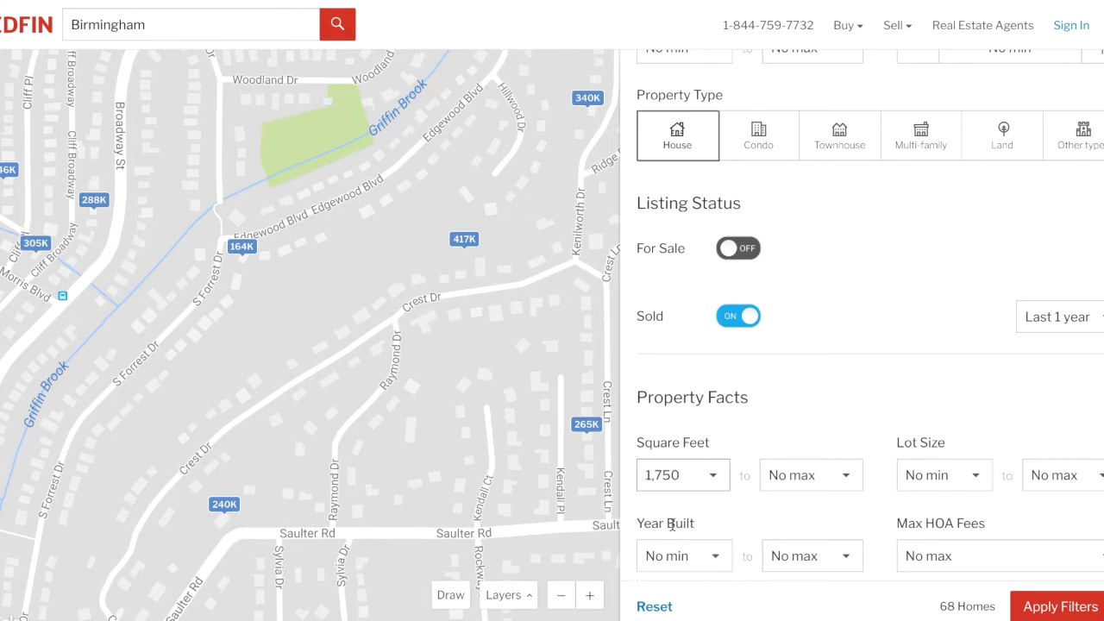
left_click(777, 476)
scroll(781, 490, "down", 1)
scroll(783, 517, "up", 1)
scroll(785, 567, "down", 2)
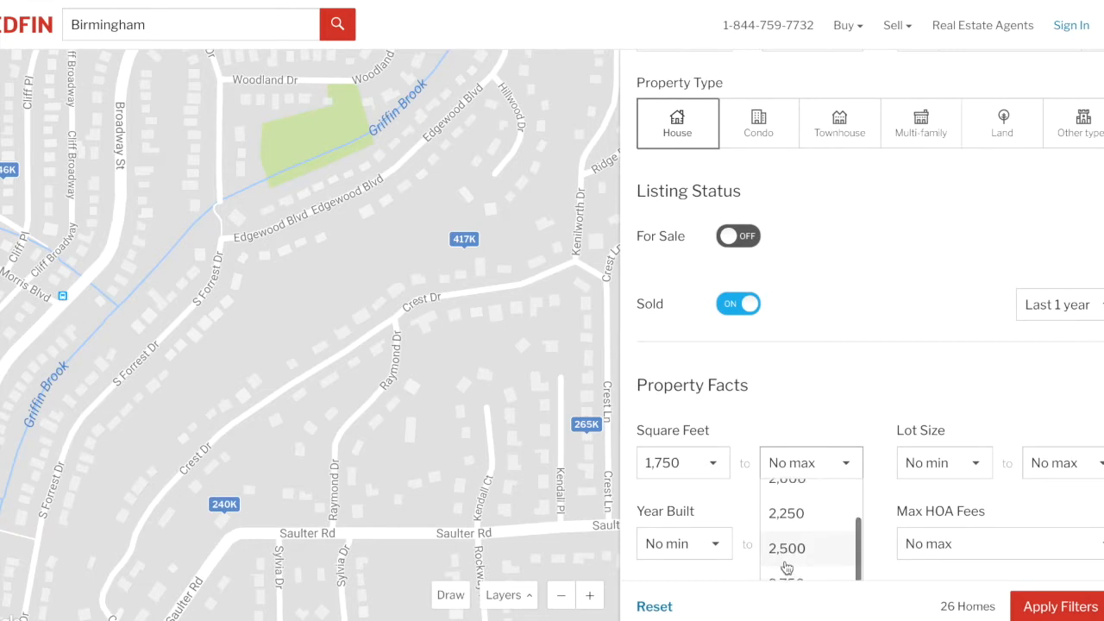
left_click(784, 535)
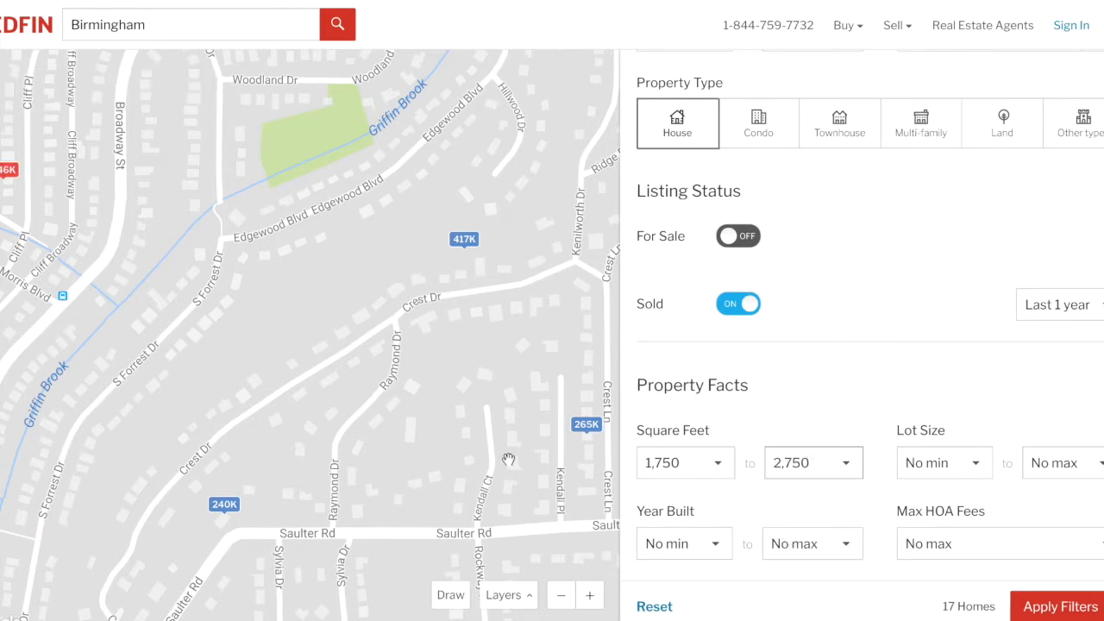
scroll(892, 323, "down", 2)
scroll(895, 324, "up", 3)
scroll(896, 324, "down", 2)
scroll(895, 324, "up", 1)
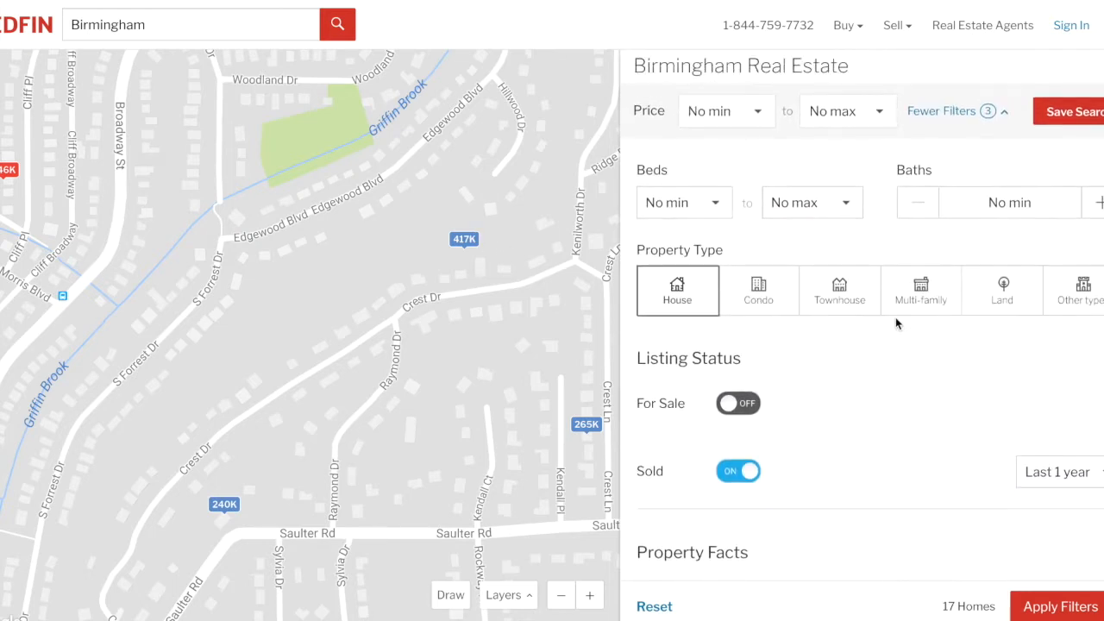
scroll(895, 324, "down", 3)
scroll(896, 324, "down", 2)
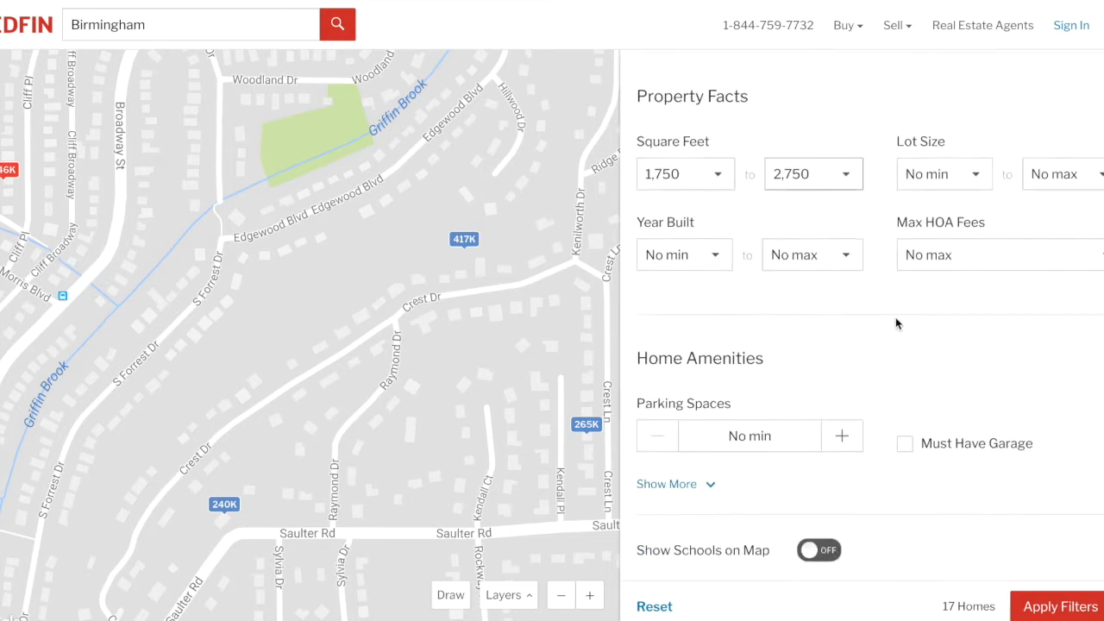
left_click(1051, 607)
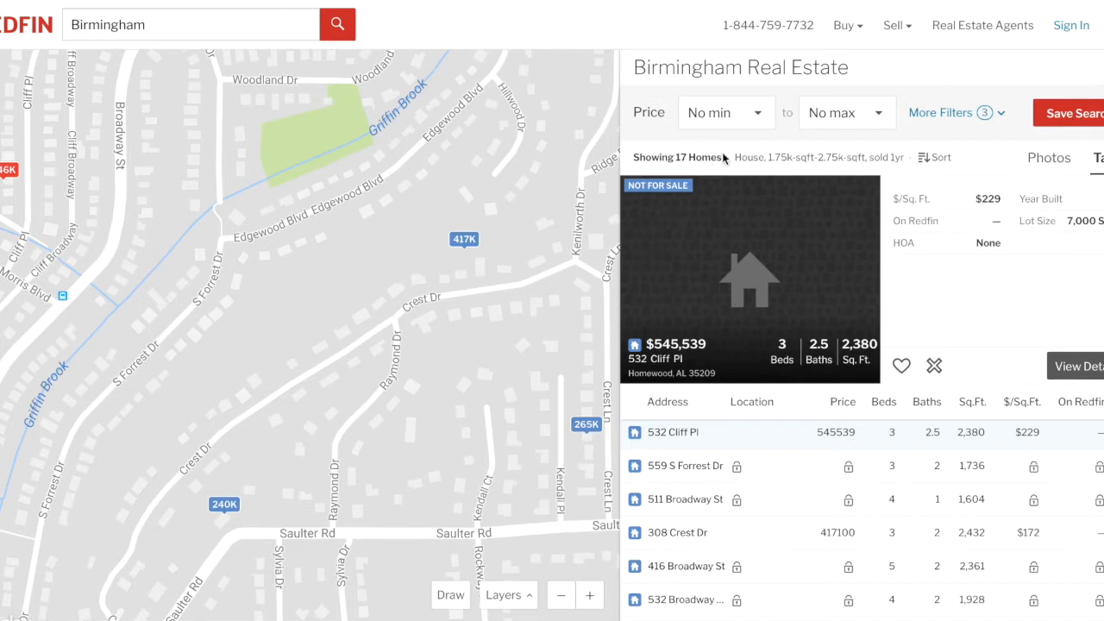
scroll(918, 480, "down", 10)
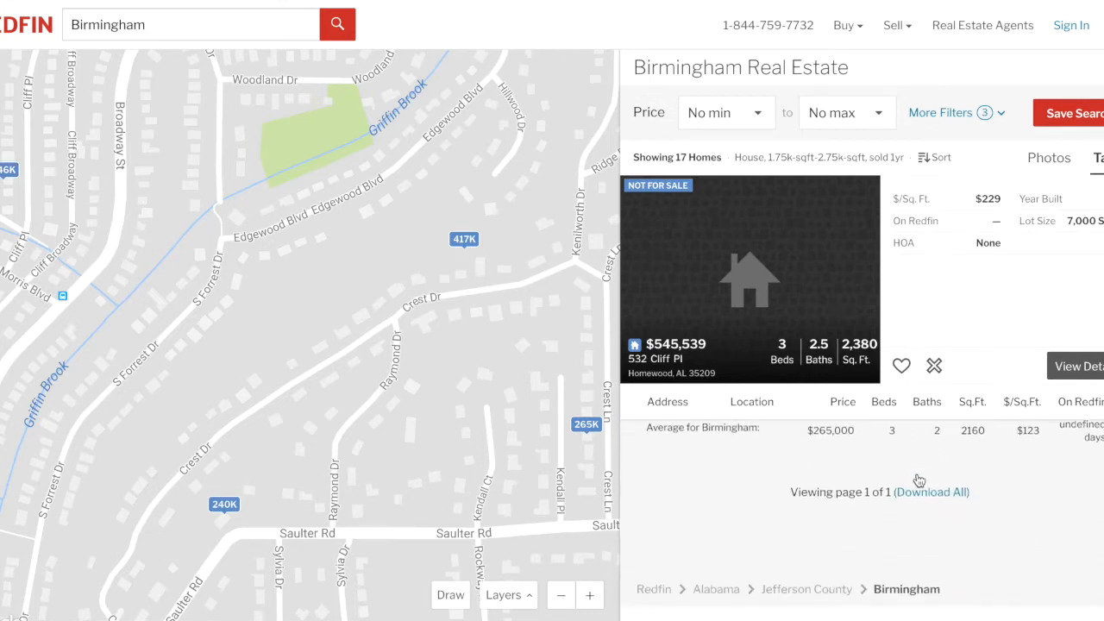
scroll(919, 480, "up", 10)
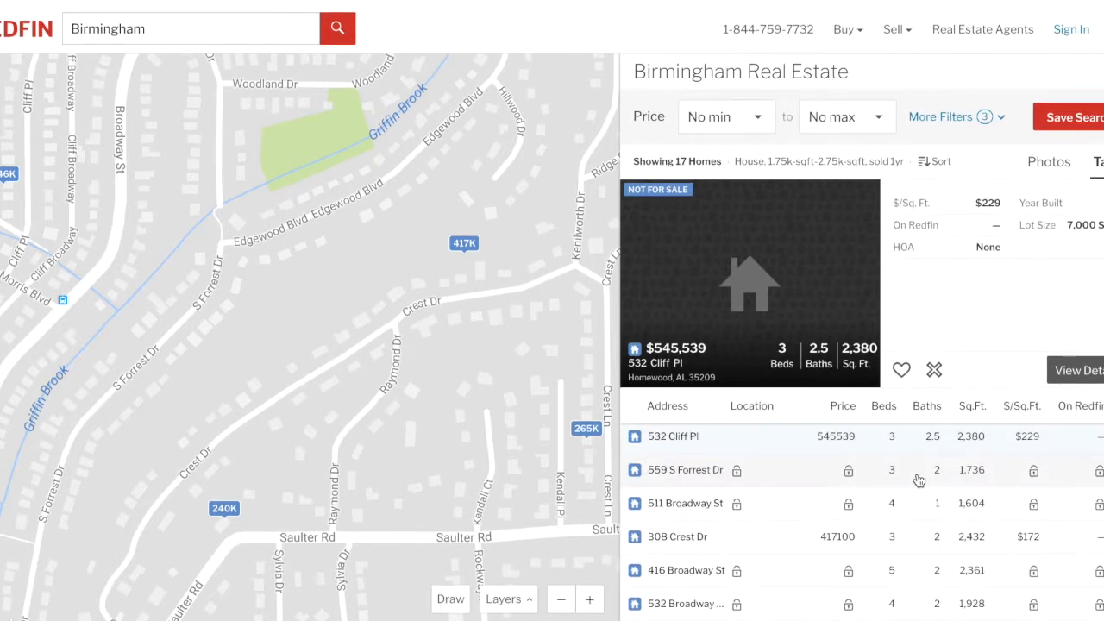
scroll(919, 480, "down", 1)
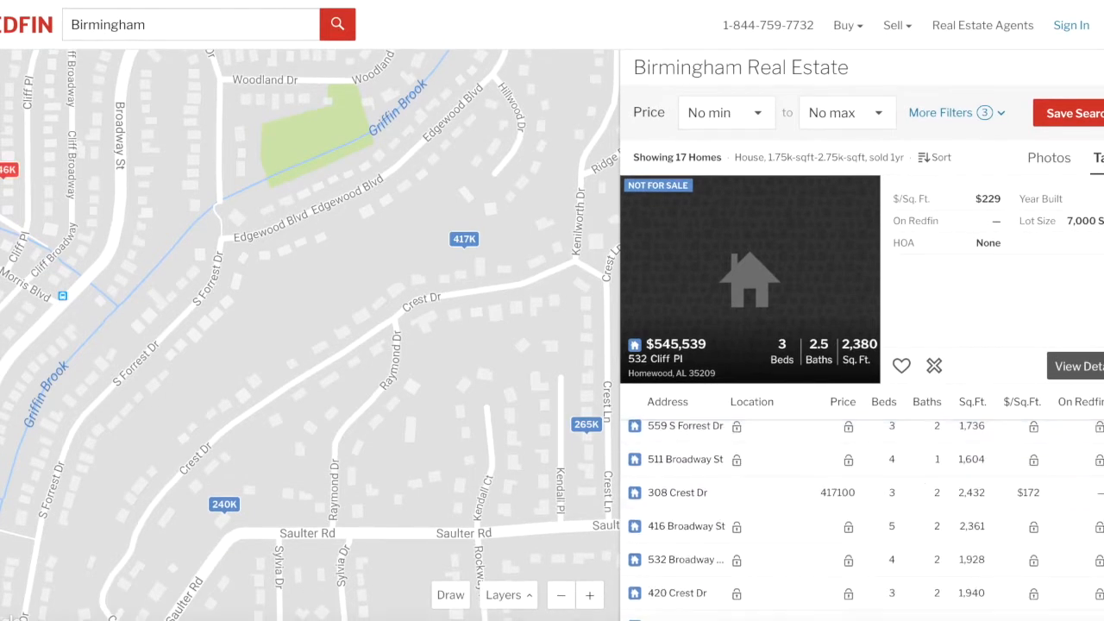
left_click(862, 614)
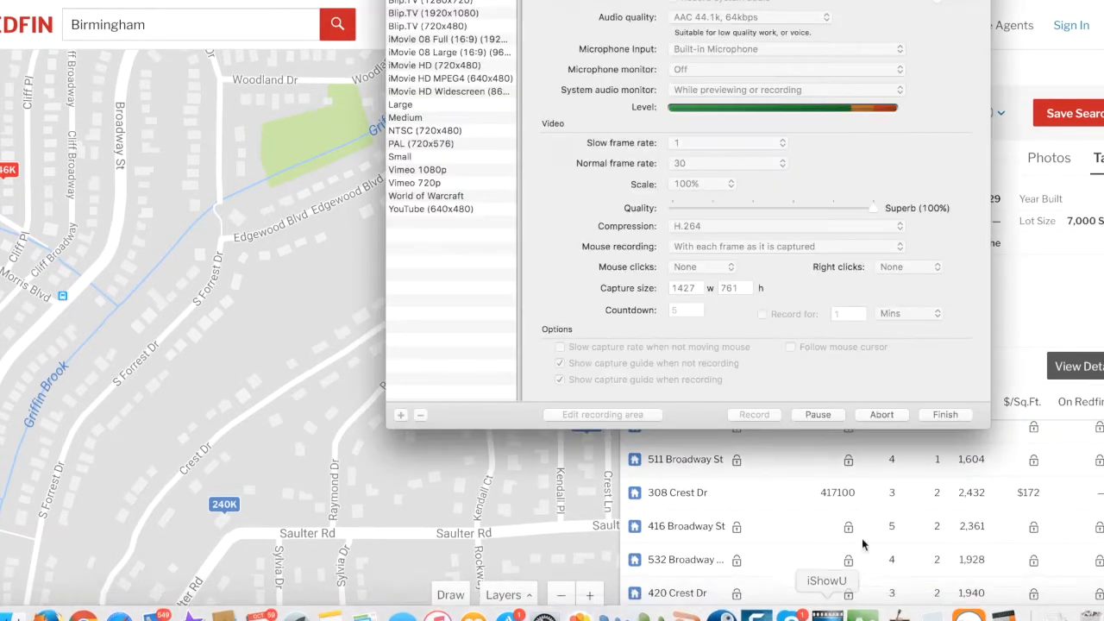
left_click(817, 415)
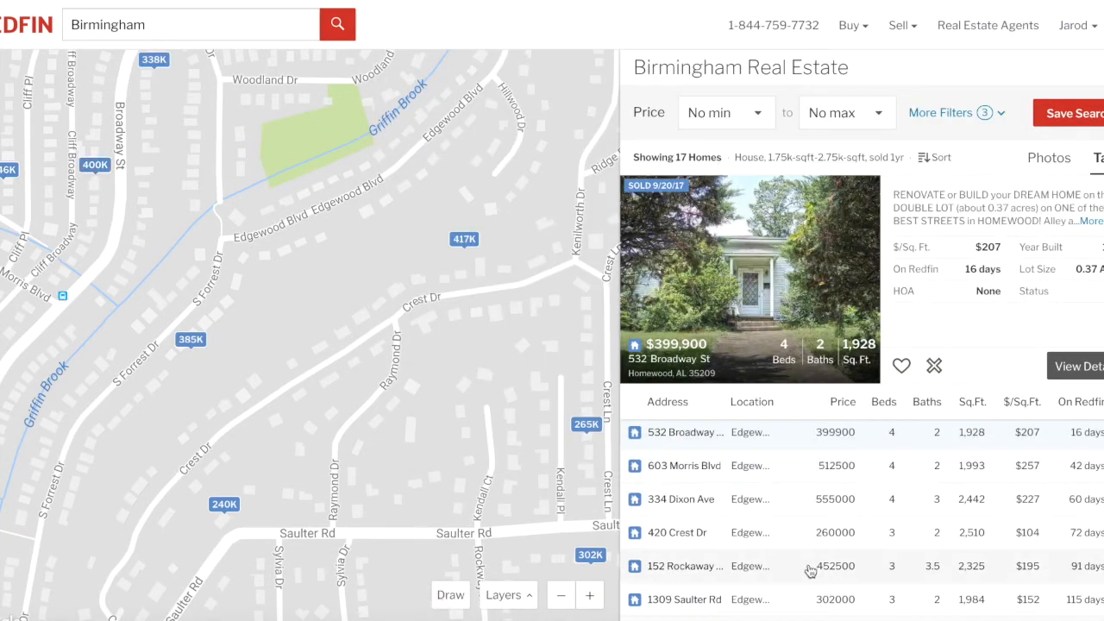
scroll(876, 555, "down", 10)
scroll(882, 541, "up", 10)
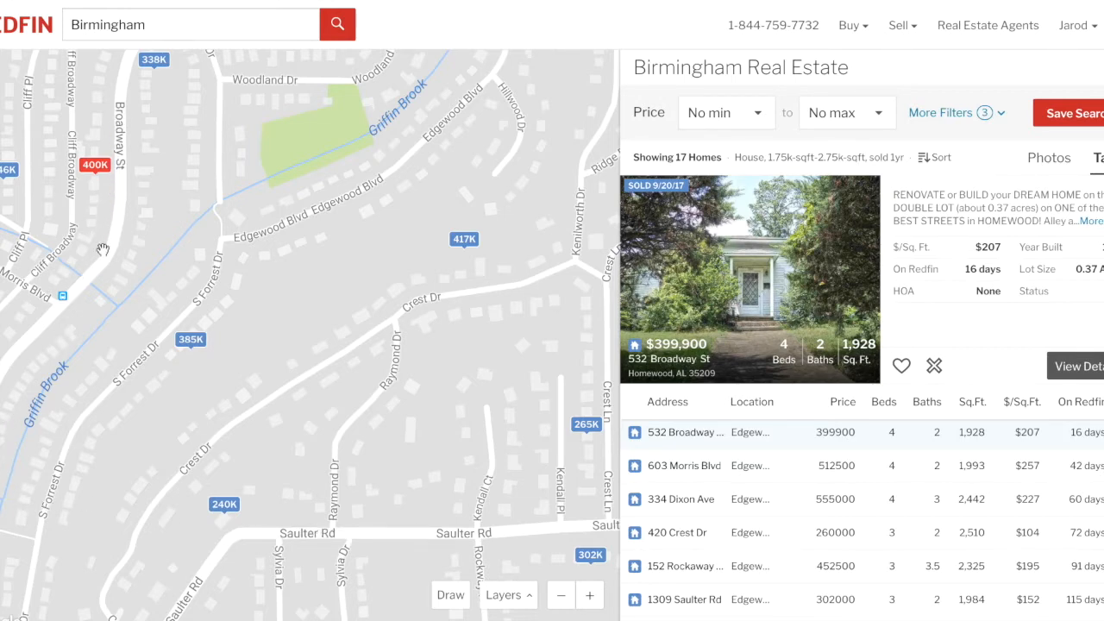
Zoom the map out so the filtered sold-house search covers 32 homes.
scroll(285, 305, "down", 1)
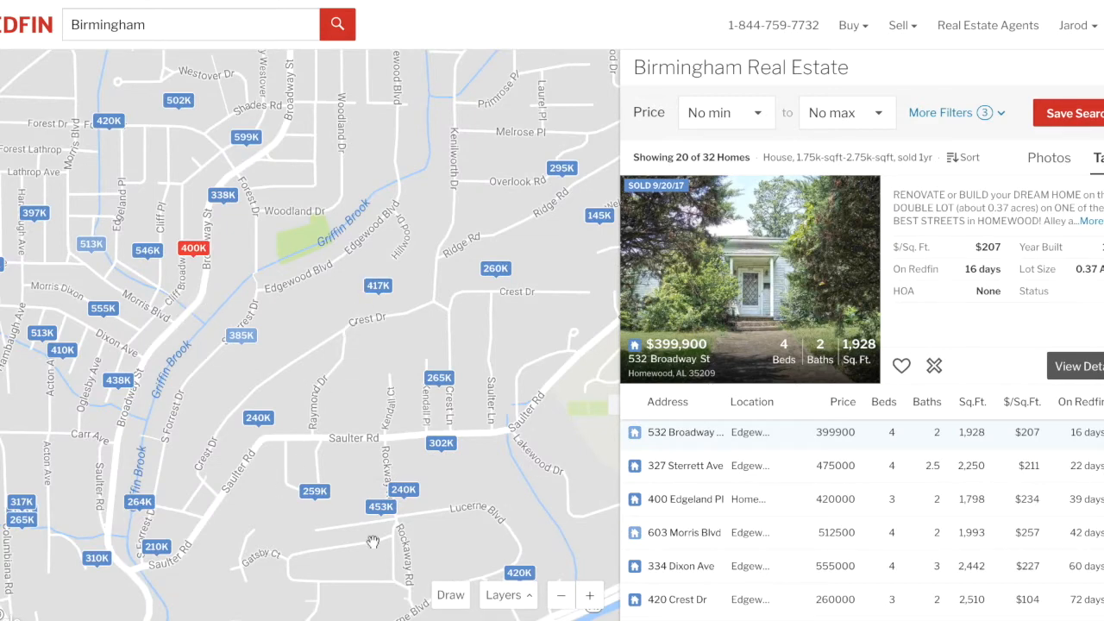
left_click(590, 597)
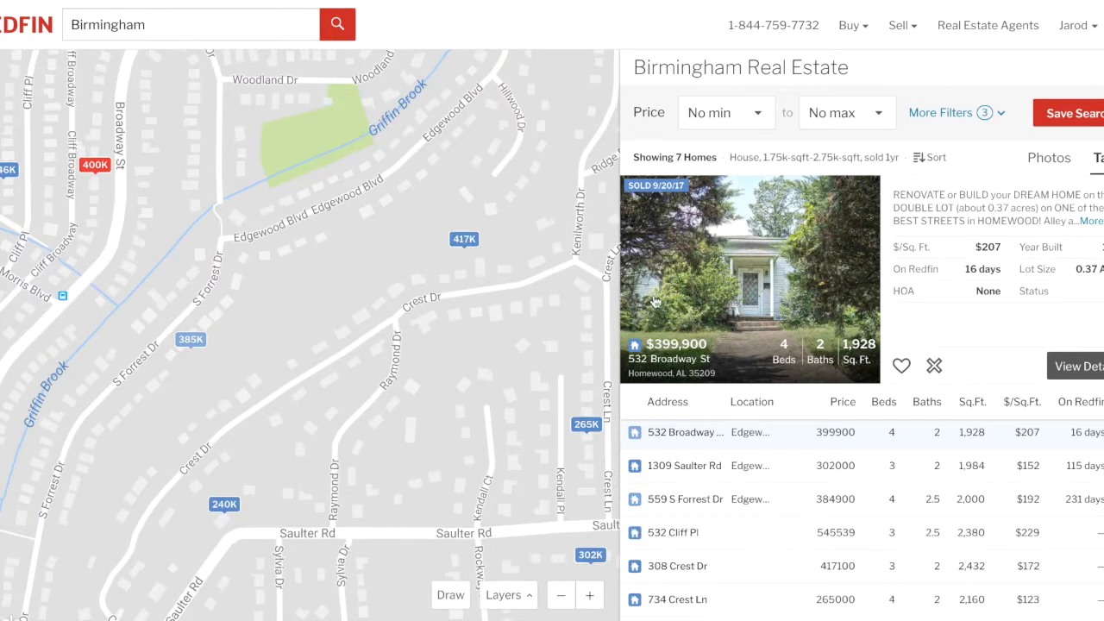
left_click(560, 598)
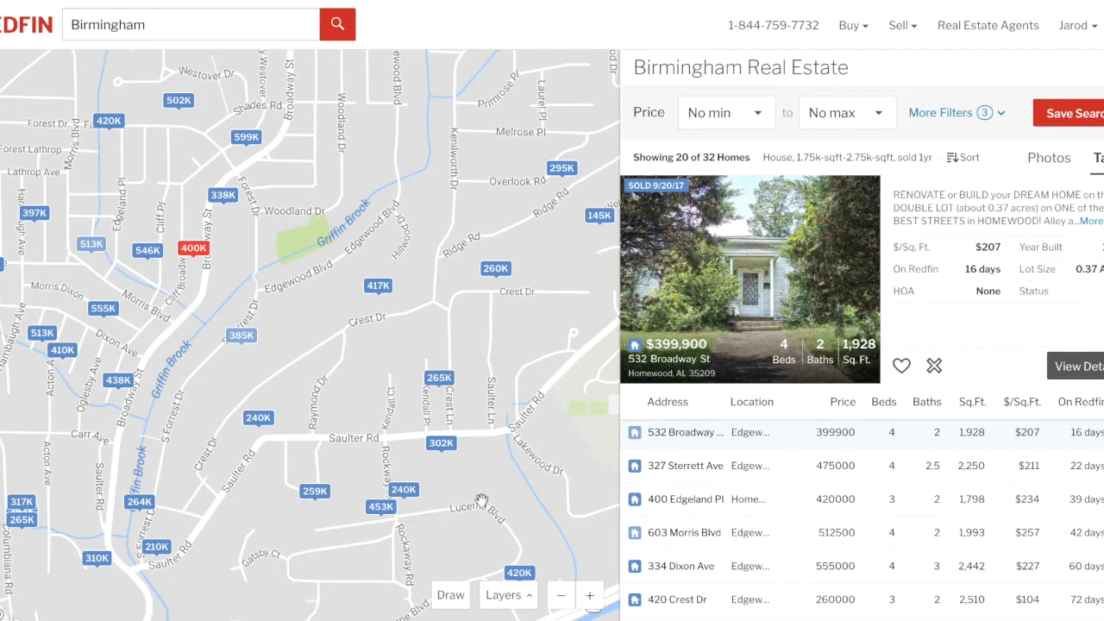
Draw a boundary from Woodland Dr down Broadway St and back along Overlook Rd.
left_click(451, 596)
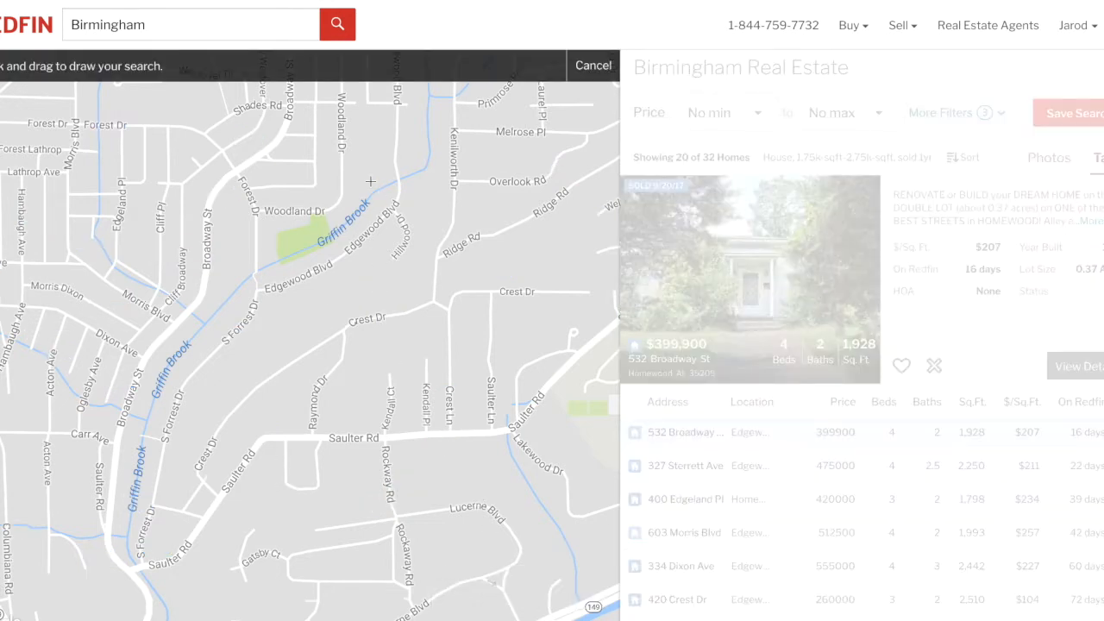
mouse_move(370, 181)
left_mouse_down()
mouse_move(252, 212)
mouse_move(232, 267)
left_mouse_up()
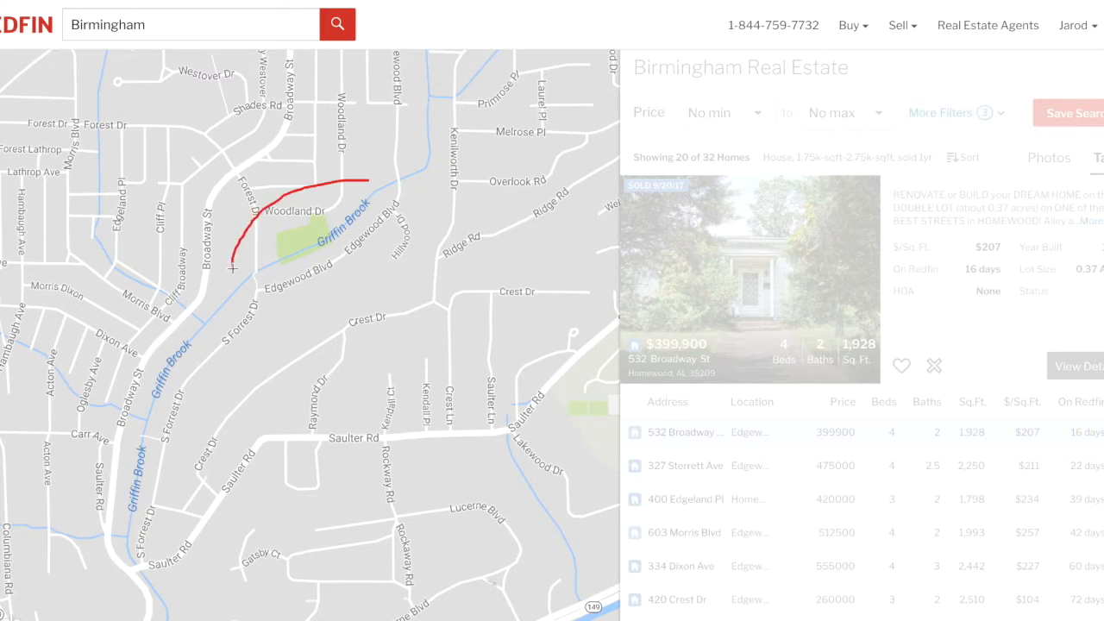
left_click_drag(198, 337, 131, 426)
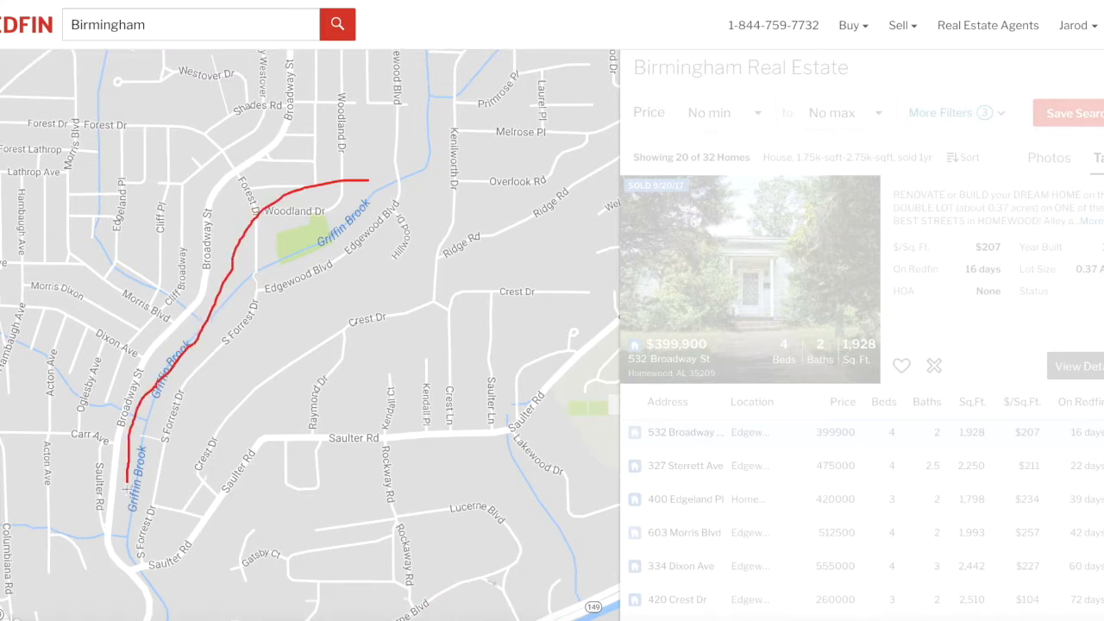
mouse_move(126, 549)
left_mouse_down()
mouse_move(147, 584)
mouse_move(296, 584)
left_mouse_up()
mouse_move(373, 585)
left_mouse_down()
mouse_move(509, 587)
mouse_move(608, 556)
mouse_move(599, 312)
left_mouse_up()
mouse_move(569, 228)
left_mouse_down()
mouse_move(535, 176)
mouse_move(368, 182)
left_mouse_up()
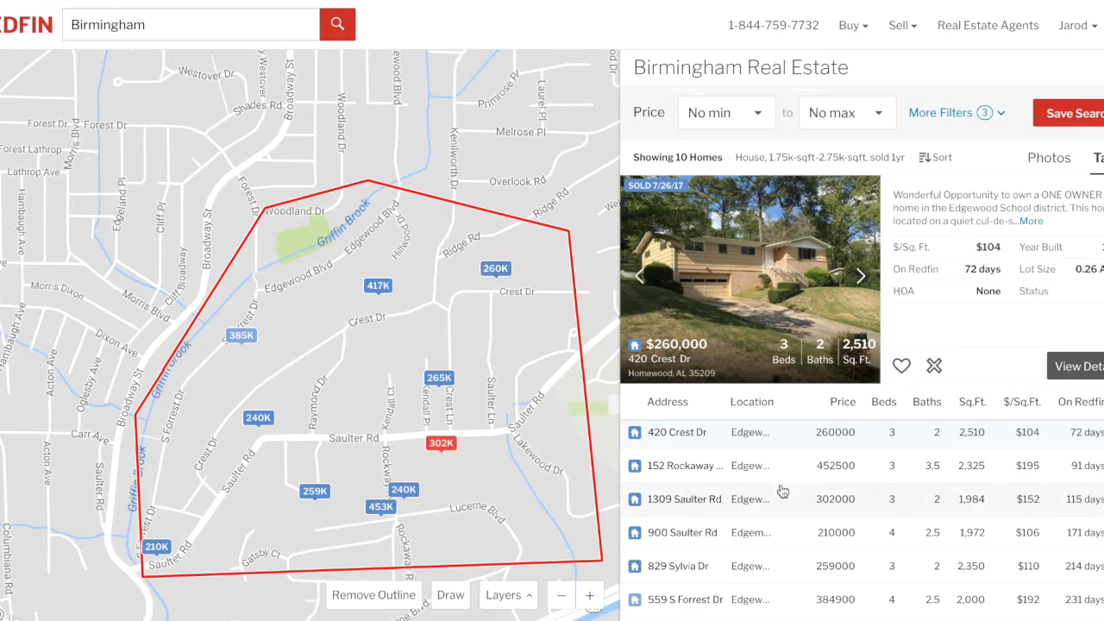
scroll(767, 487, "down", 2)
scroll(782, 490, "up", 2)
scroll(782, 491, "down", 2)
scroll(783, 491, "up", 2)
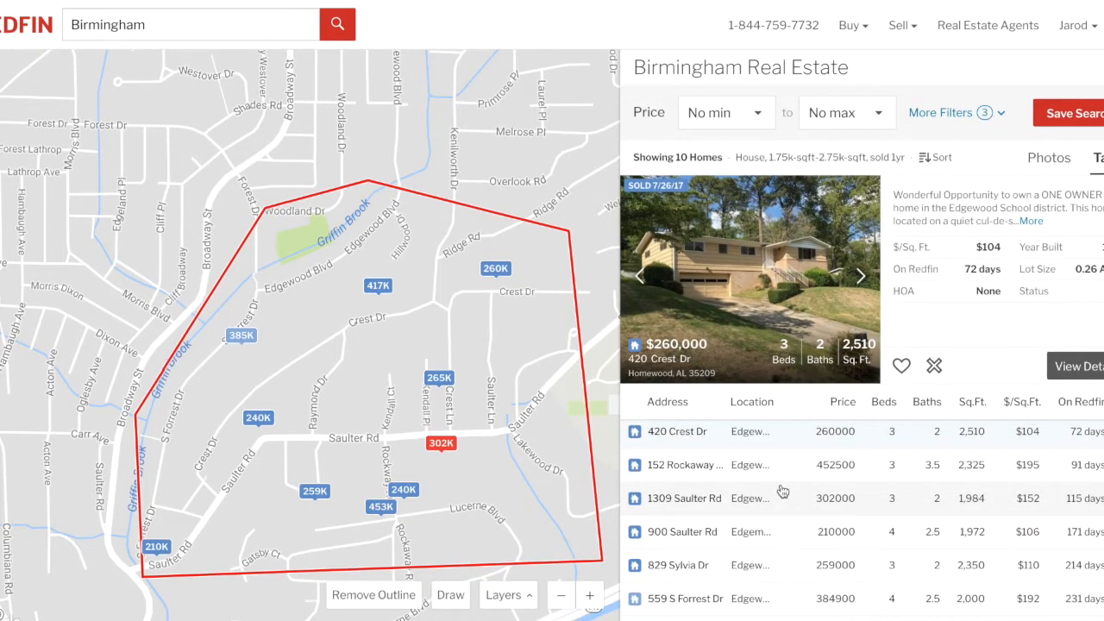
left_click(378, 287)
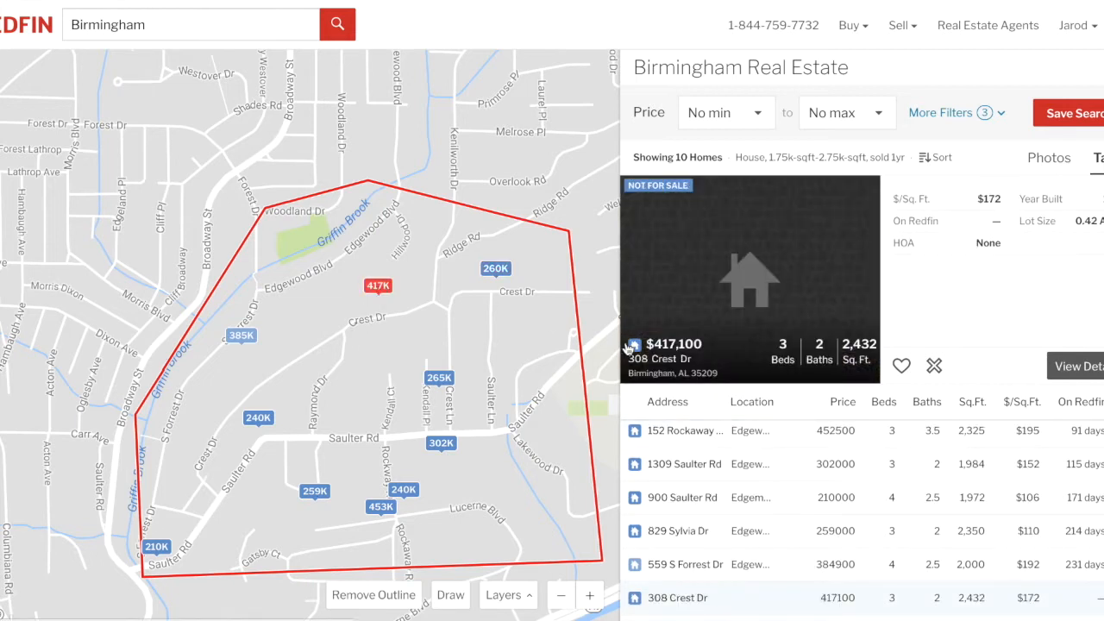
left_click(790, 274)
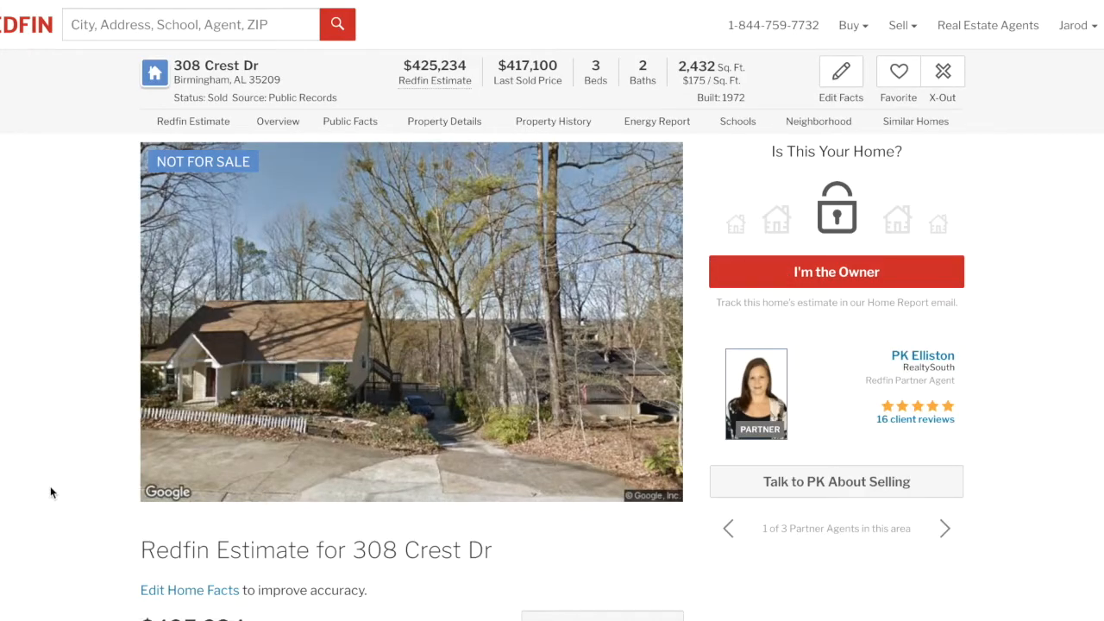
scroll(50, 493, "down", 10)
scroll(51, 492, "down", 4)
scroll(51, 492, "up", 7)
scroll(50, 492, "up", 8)
key("super+w")
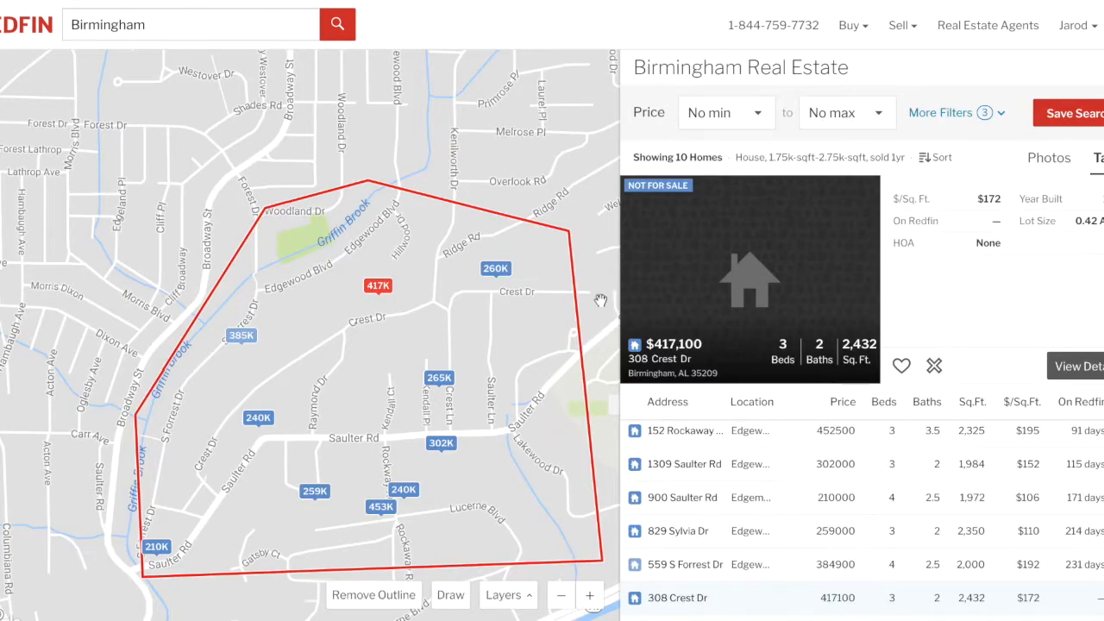
left_click(381, 508)
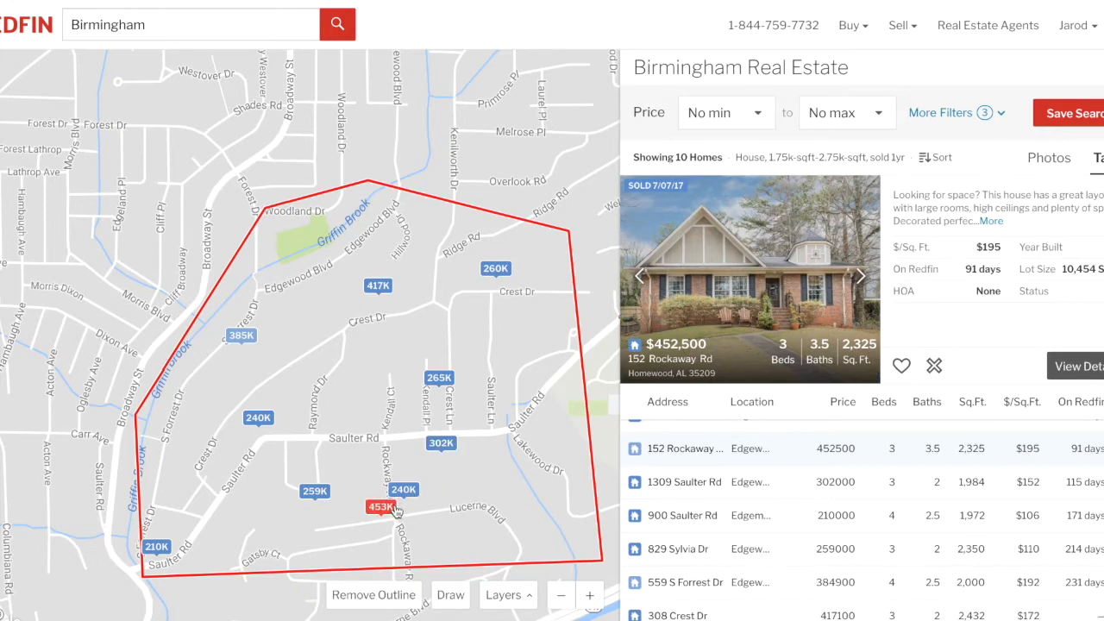
left_click(242, 337)
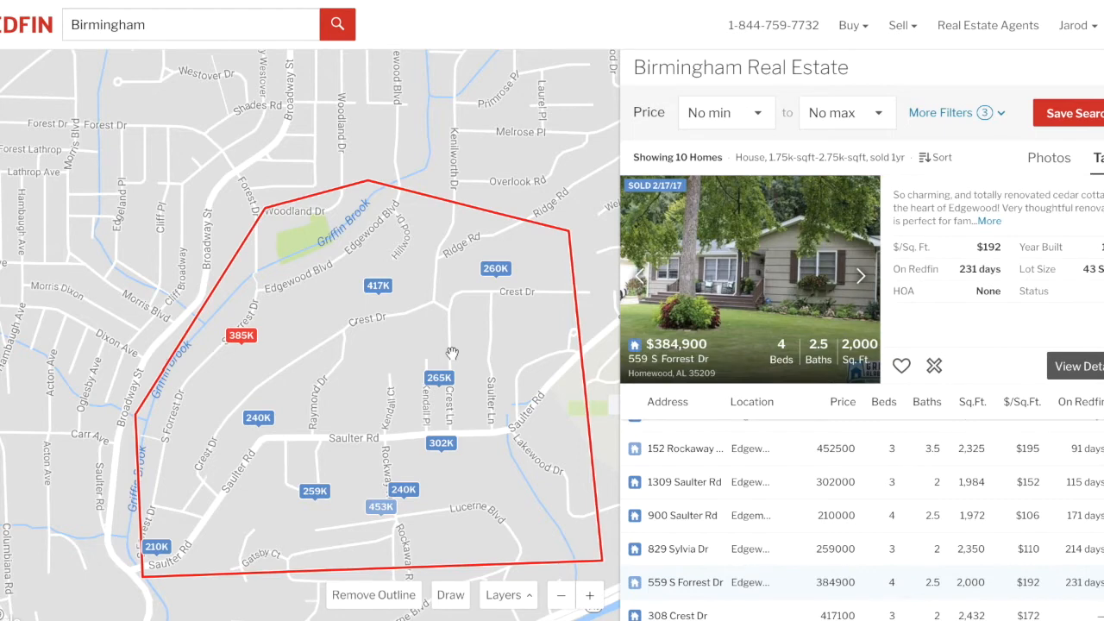
left_click(442, 380)
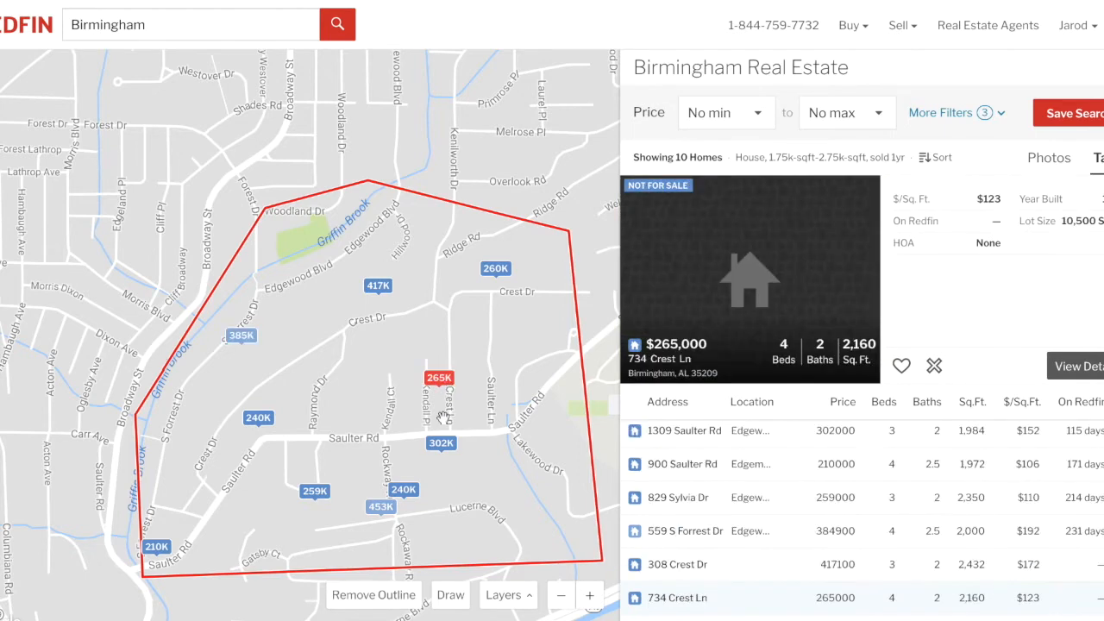
left_click(440, 444)
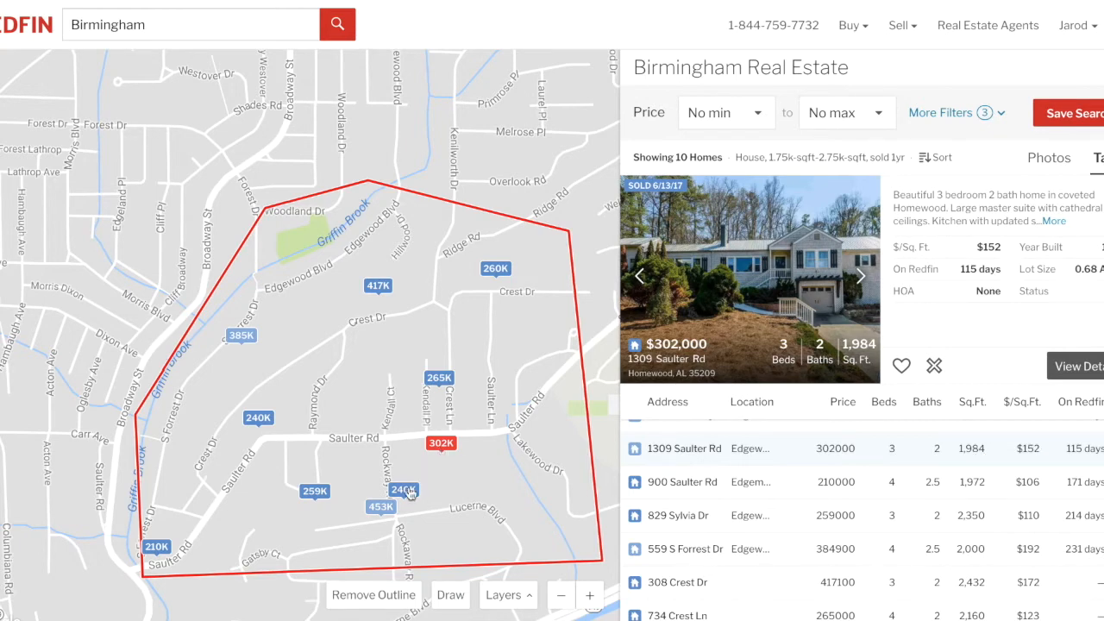
left_click(313, 491)
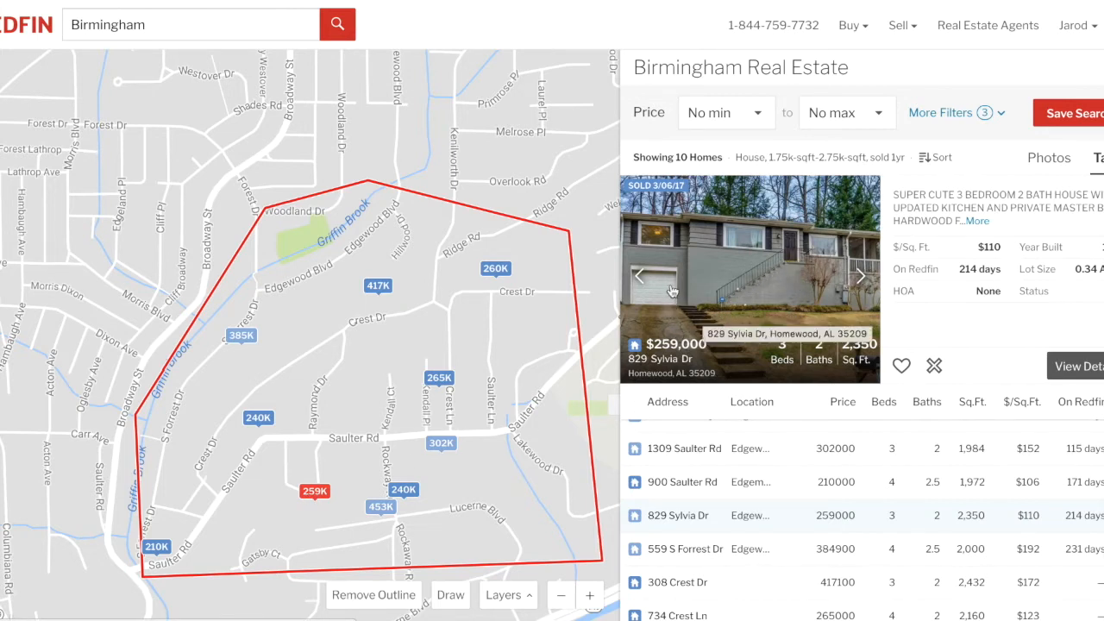
left_click(263, 423)
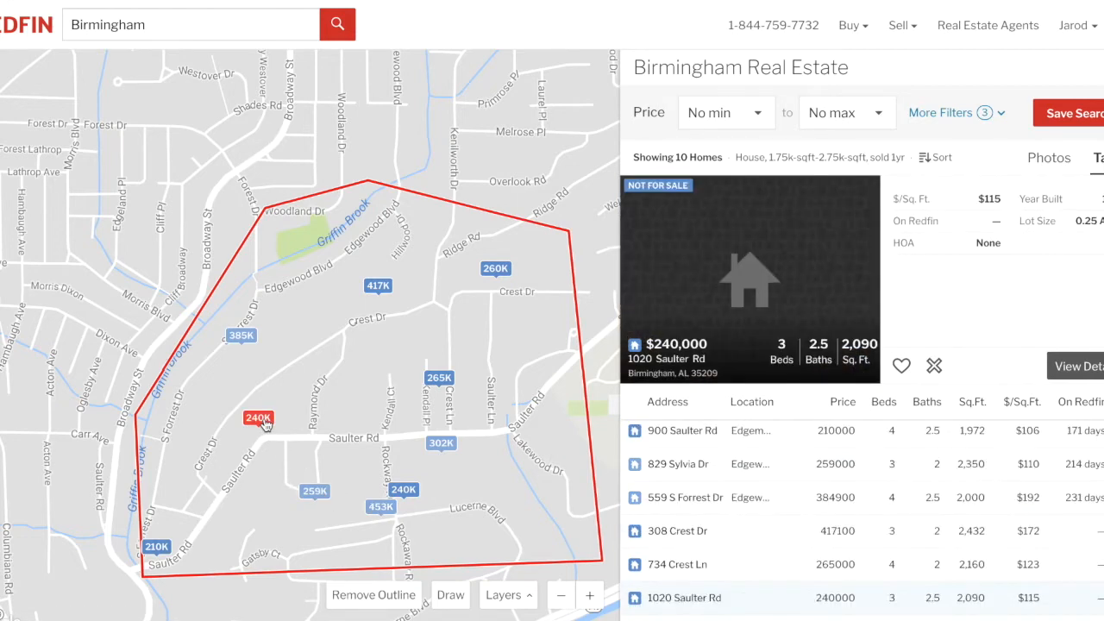
left_click(158, 549)
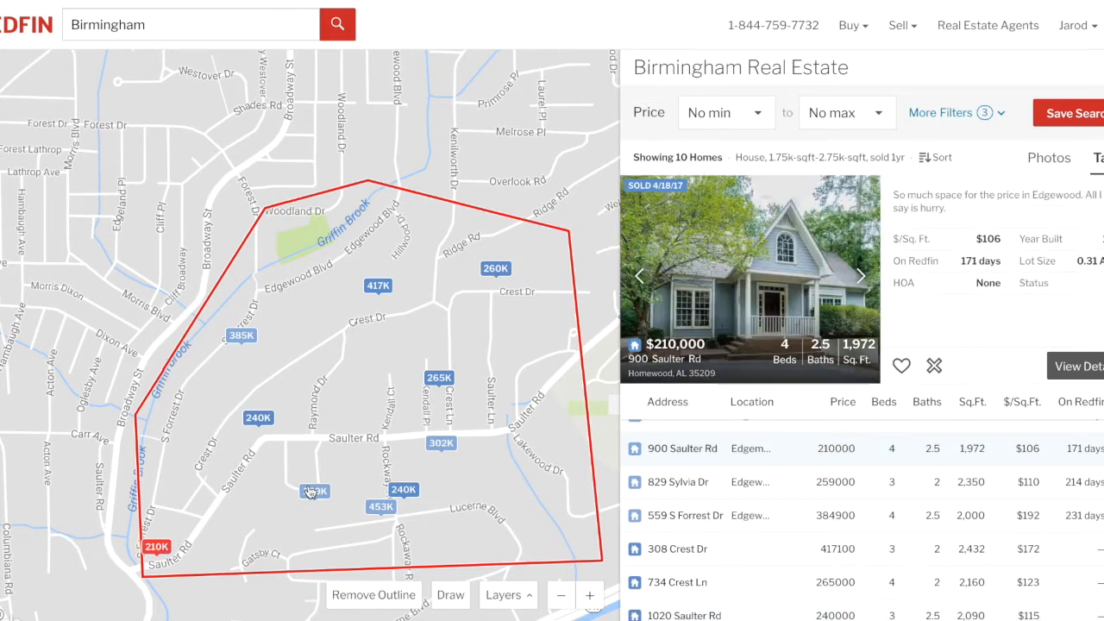
left_click(784, 286)
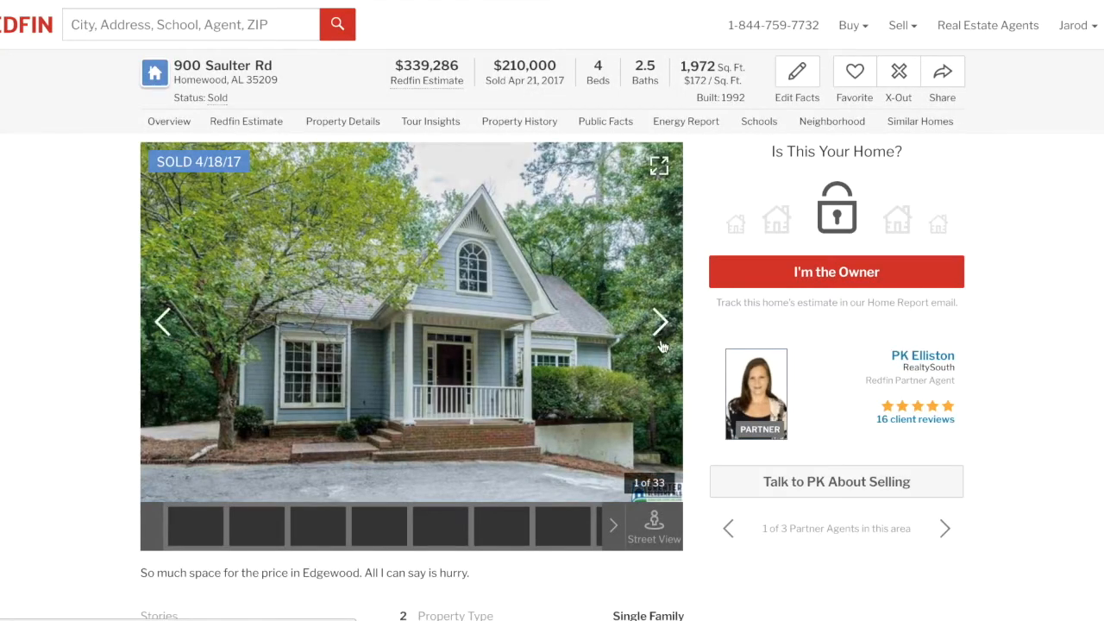
left_click(661, 338)
left_click(659, 333)
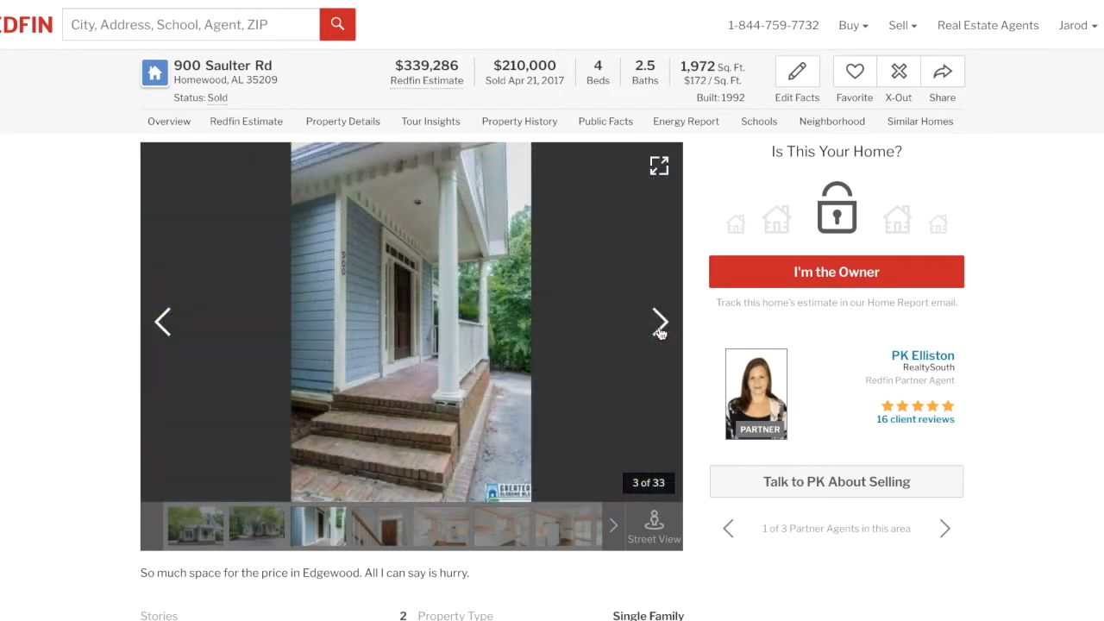
left_click(660, 333)
left_click(659, 333)
left_click(659, 333)
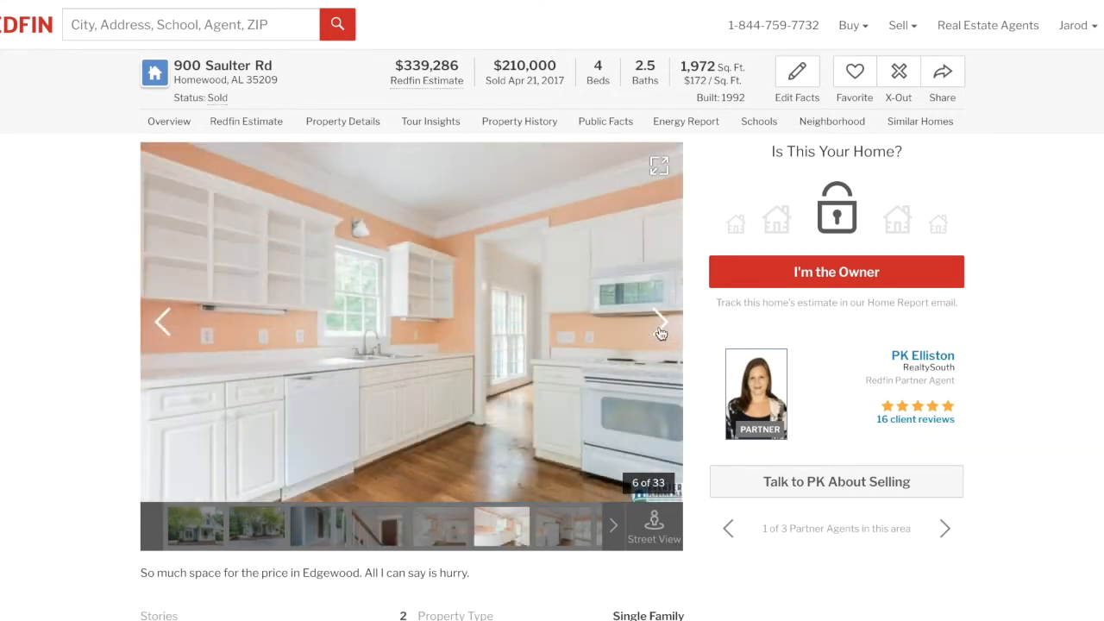
left_click(660, 333)
left_click(660, 333)
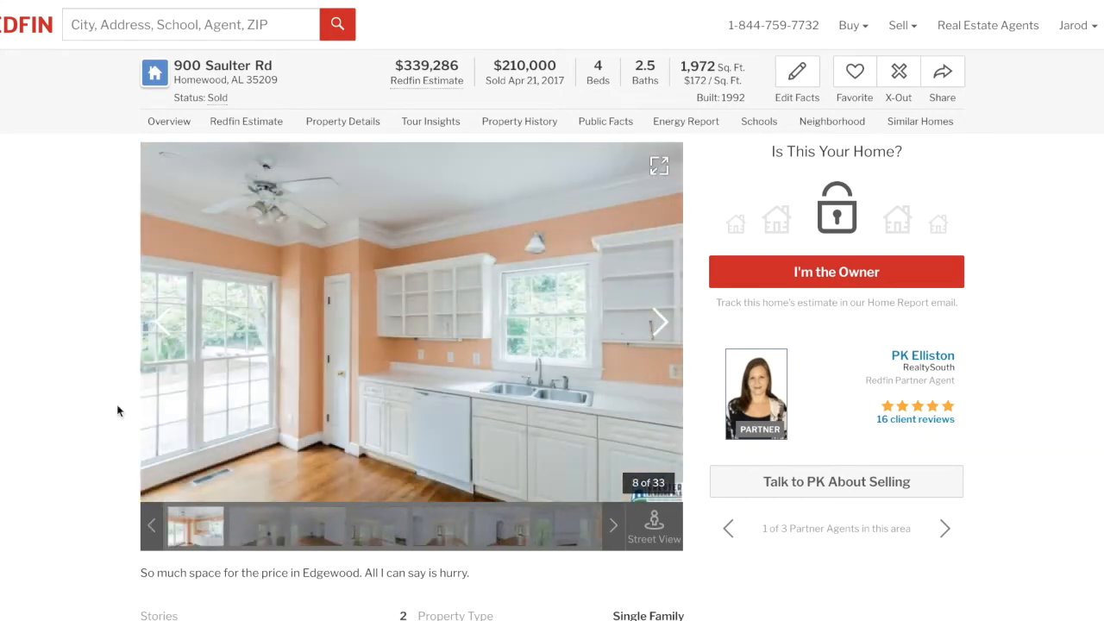
scroll(56, 416, "down", 1)
scroll(56, 416, "down", 3)
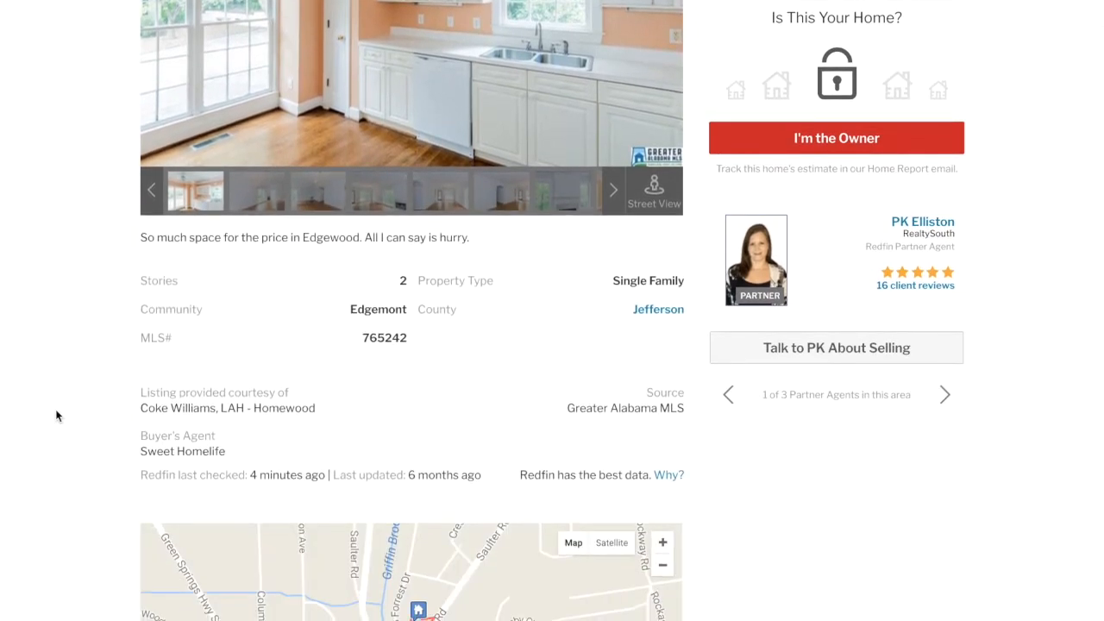
scroll(56, 416, "down", 9)
scroll(55, 415, "up", 12)
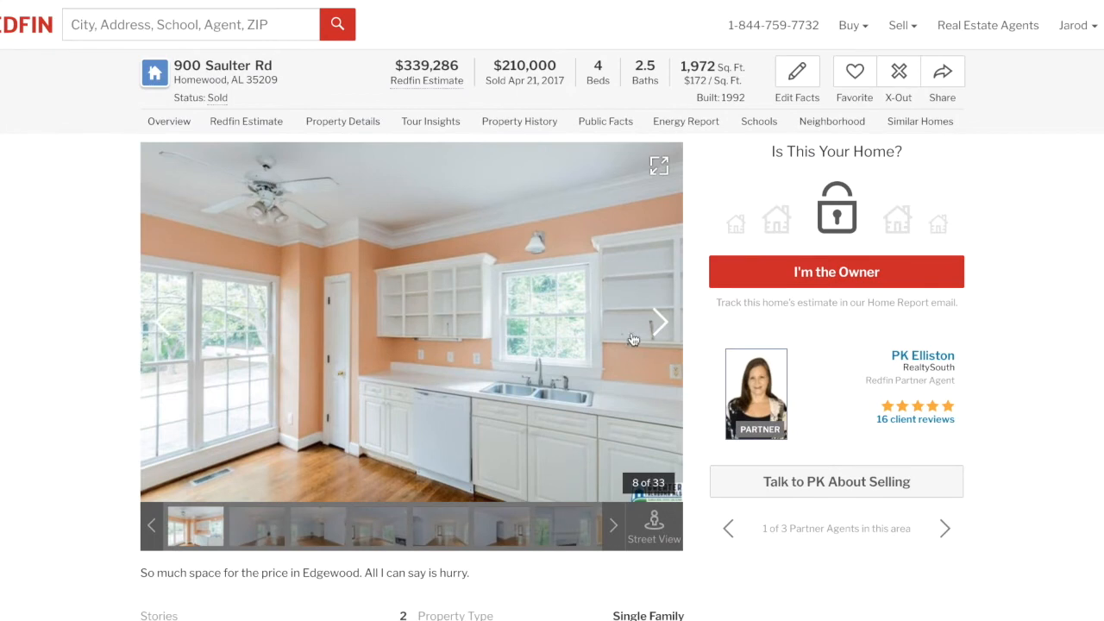
Continue paging the gallery to photo 18 of 33, the bathroom vanity.
left_click(658, 324)
left_click(659, 325)
left_click(659, 325)
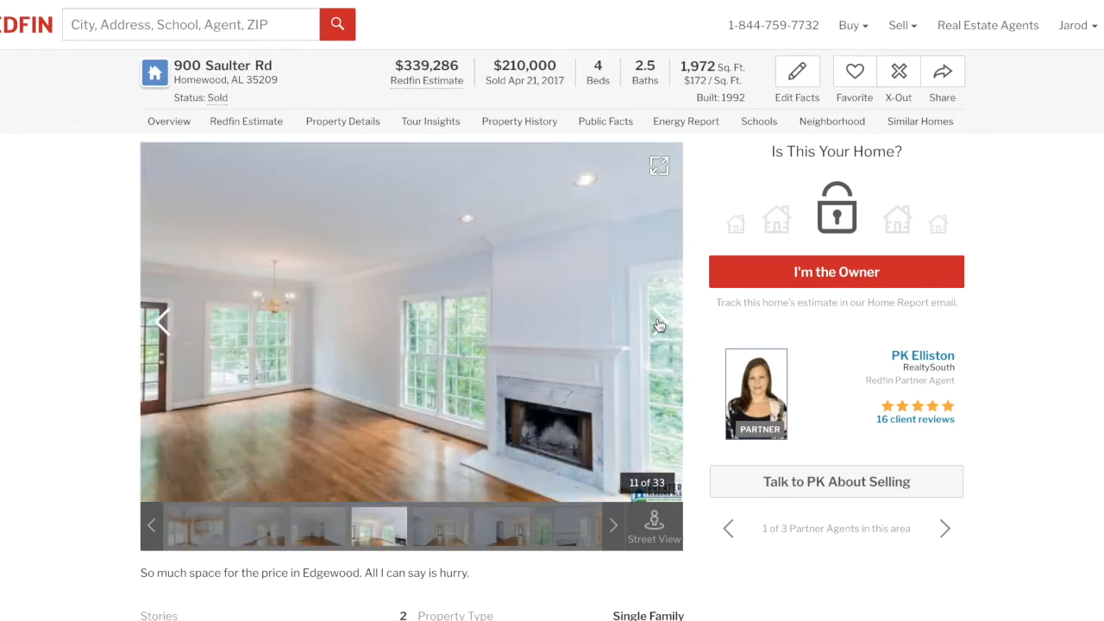
left_click(659, 325)
left_click(659, 325)
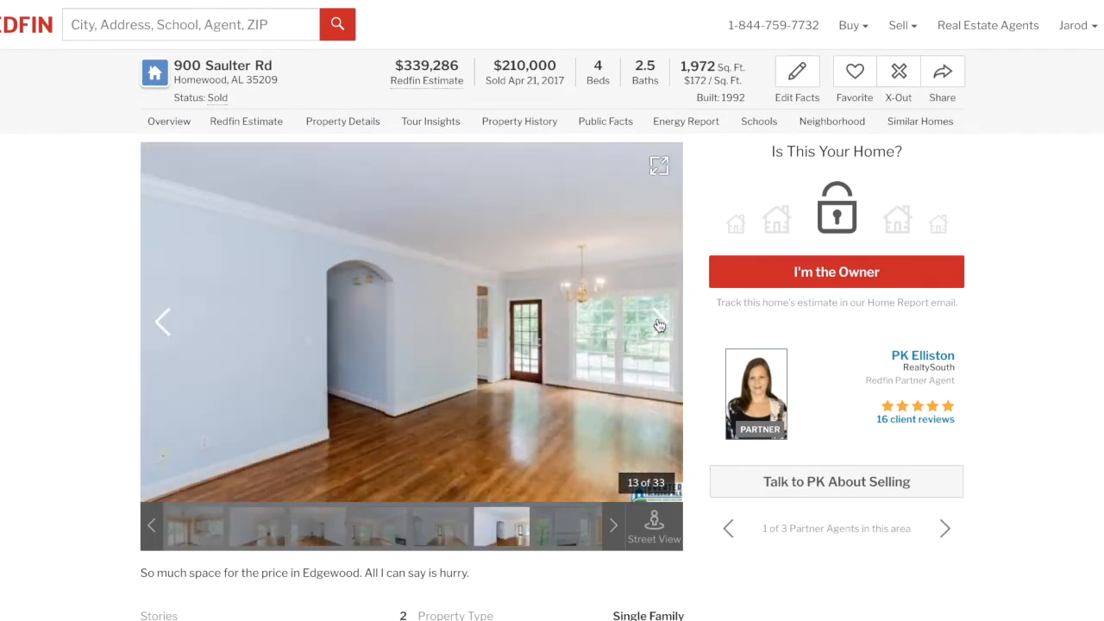
left_click(659, 326)
left_click(659, 325)
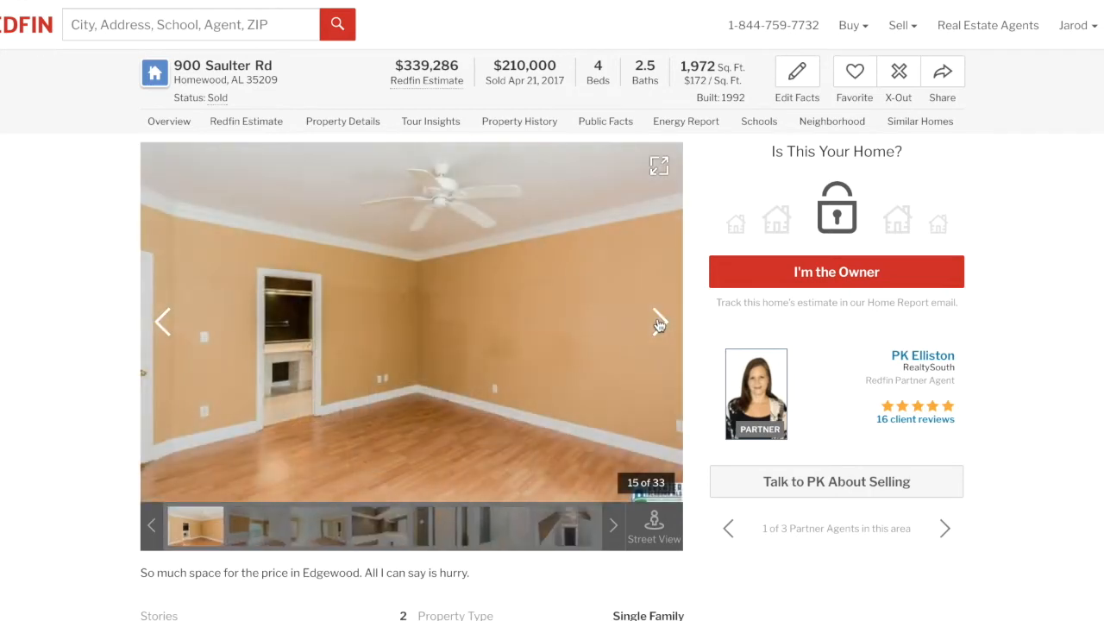
left_click(659, 325)
left_click(659, 325)
left_click(659, 325)
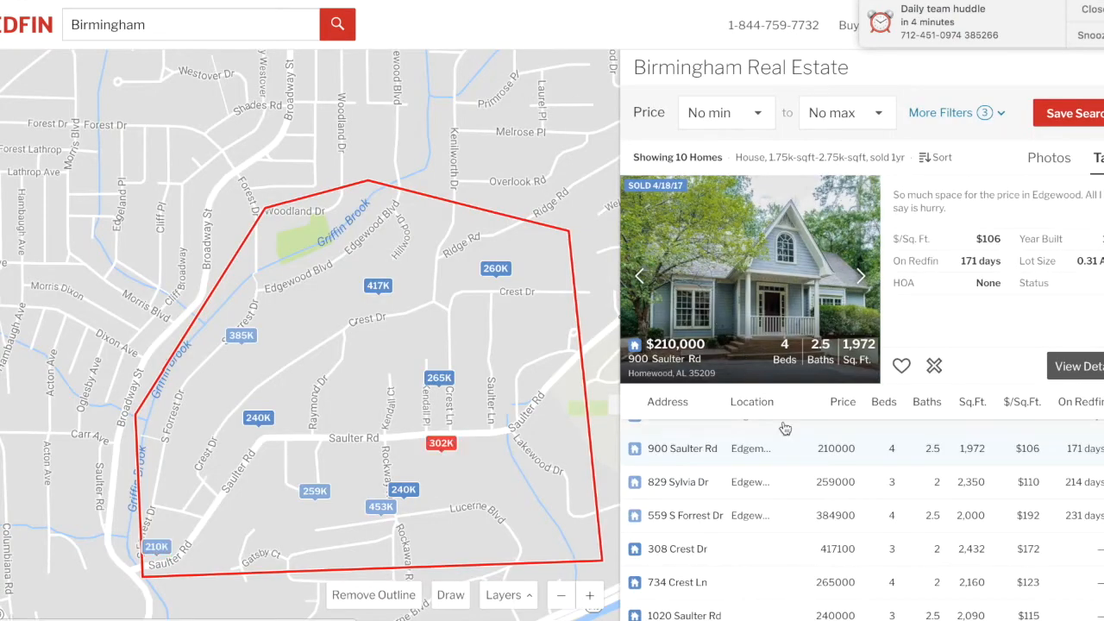
scroll(785, 429, "down", 5)
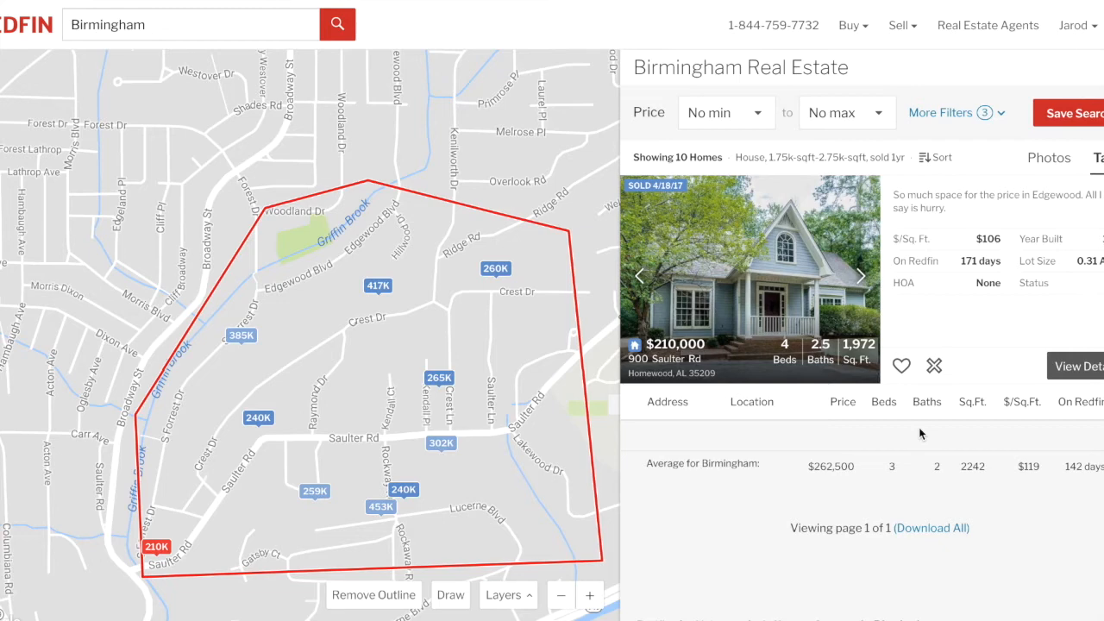
left_click(931, 535)
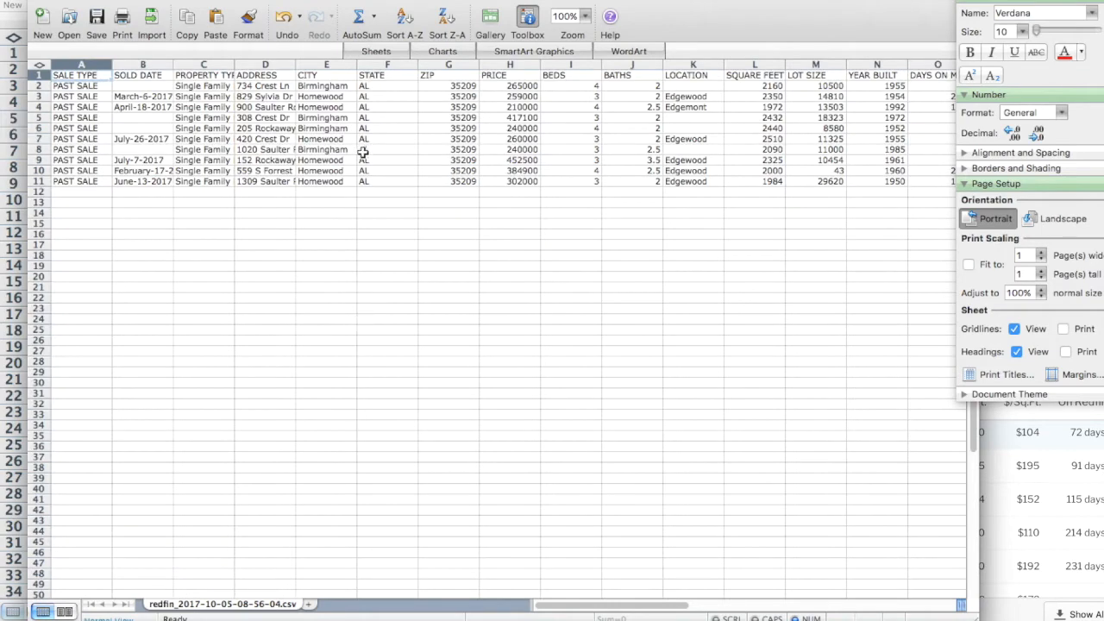
Zoom the sheet to 150% and scroll right to the PRICE column.
left_click(586, 24)
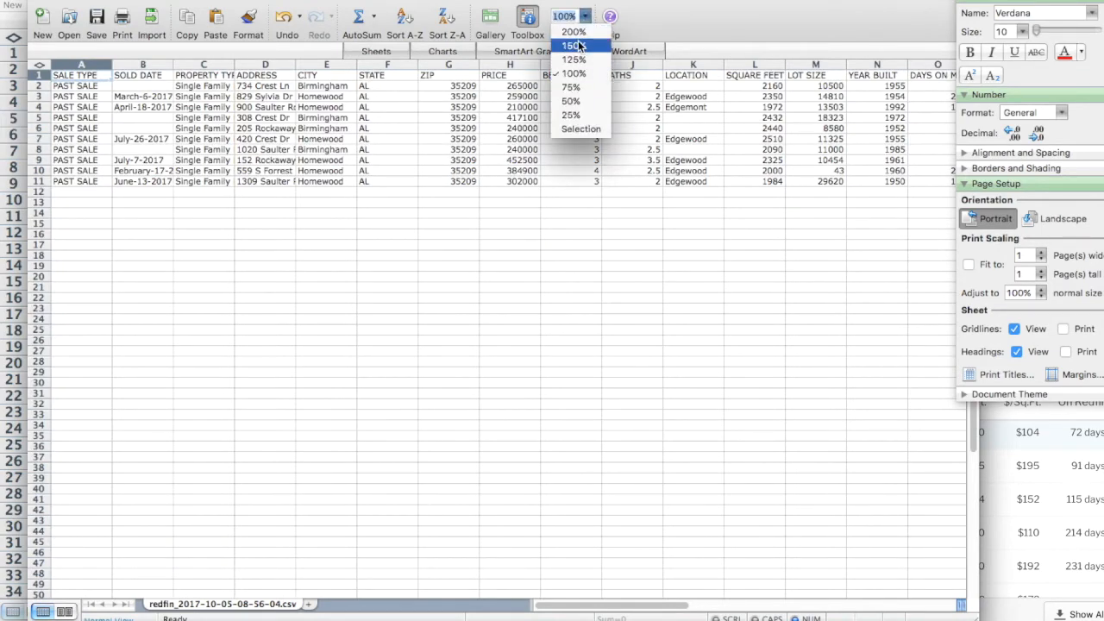
left_click(572, 44)
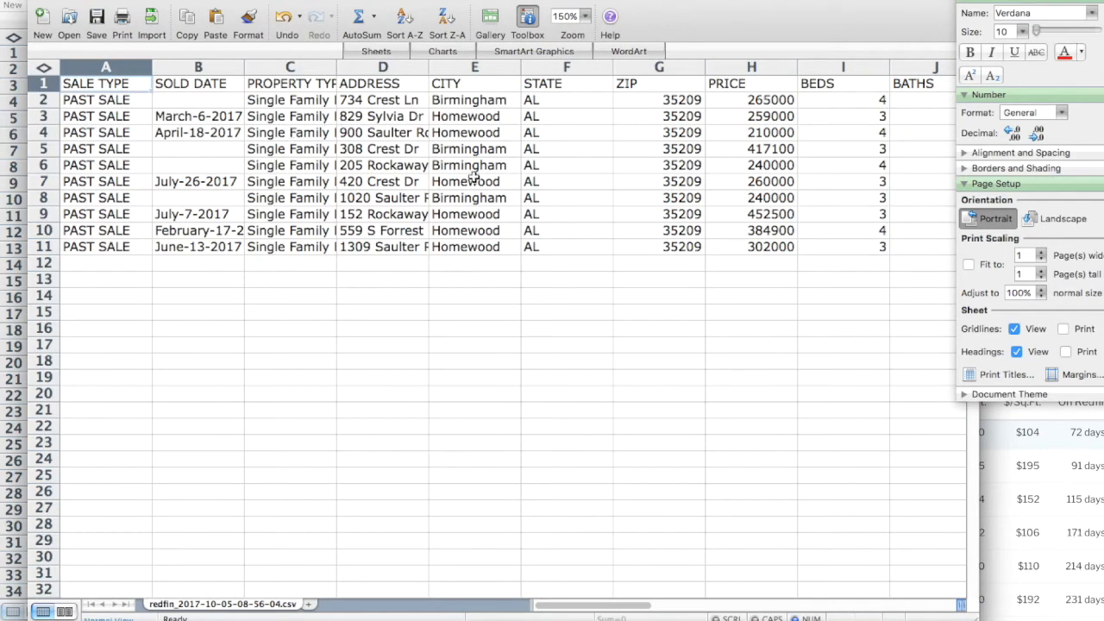
scroll(473, 177, "right", 3)
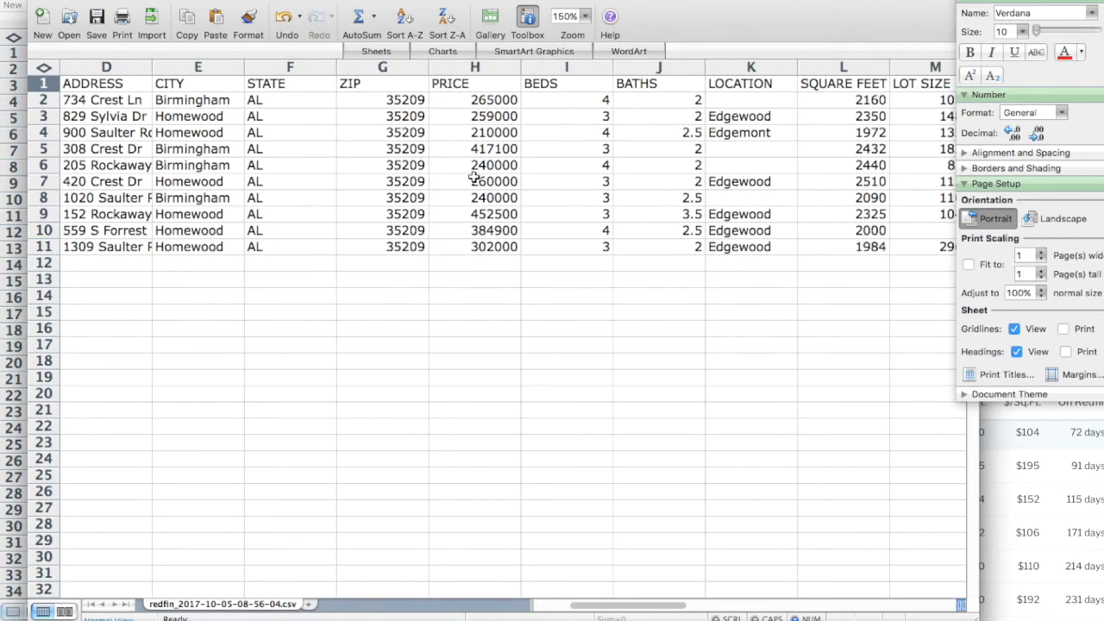
Enter =AVERAGE(H2:H11) in H12 under PRICE, giving 303050.
left_click(464, 263)
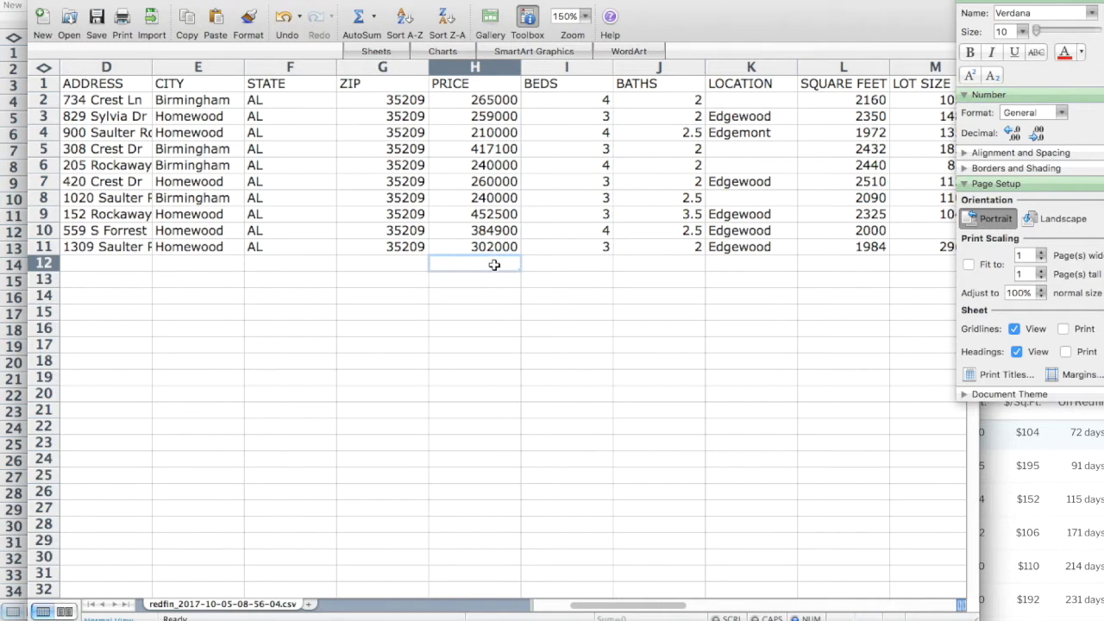
type("=ave")
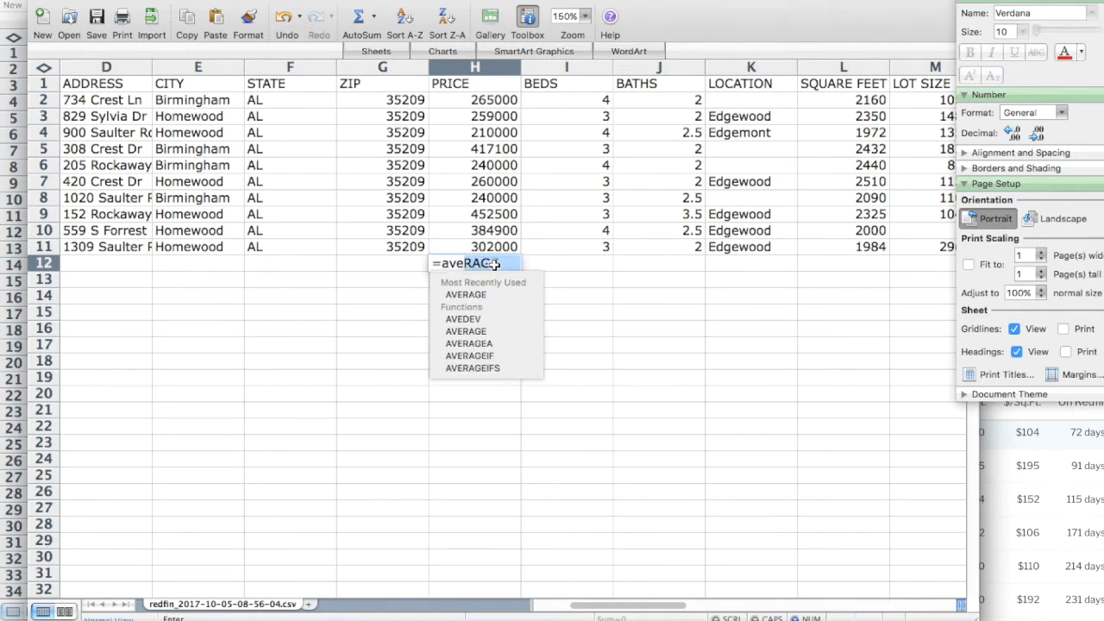
double_click(475, 297)
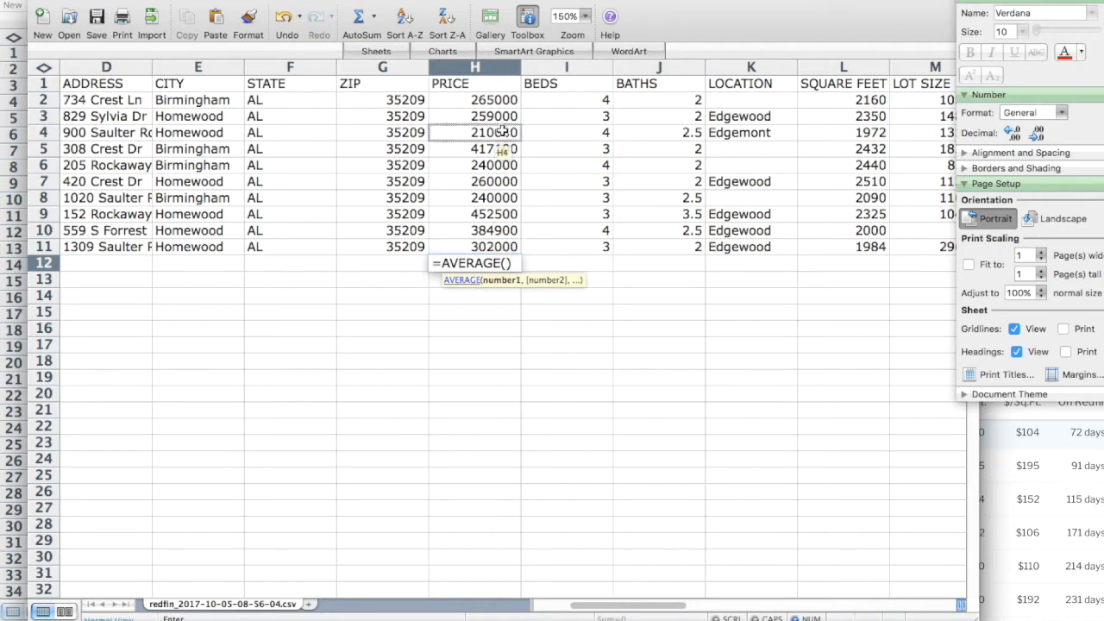
left_click(494, 101)
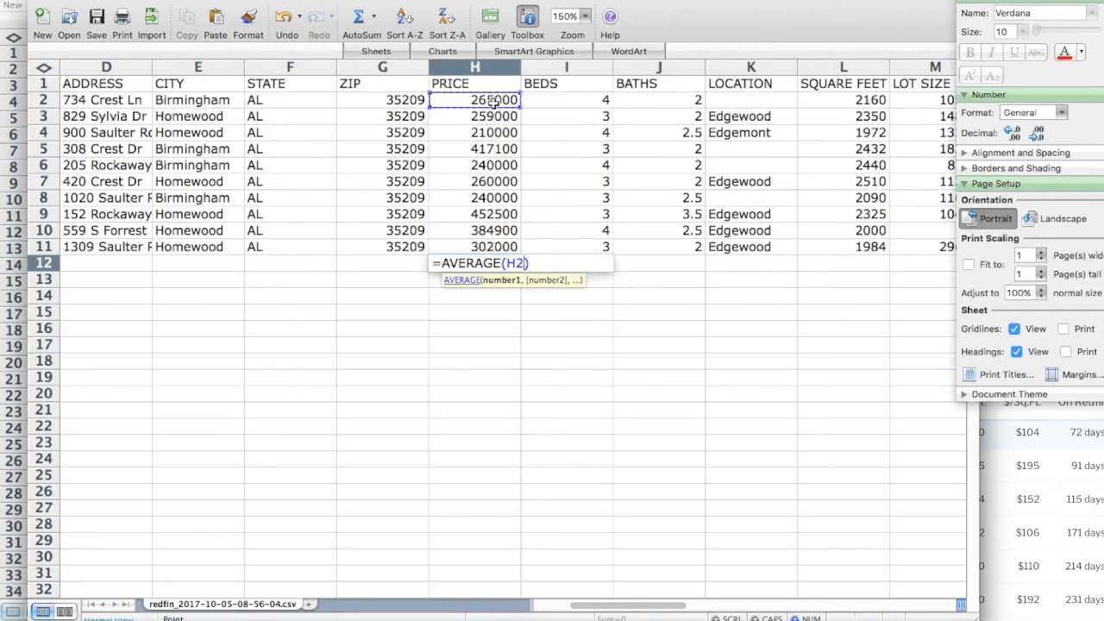
key("F8")
left_click(481, 247)
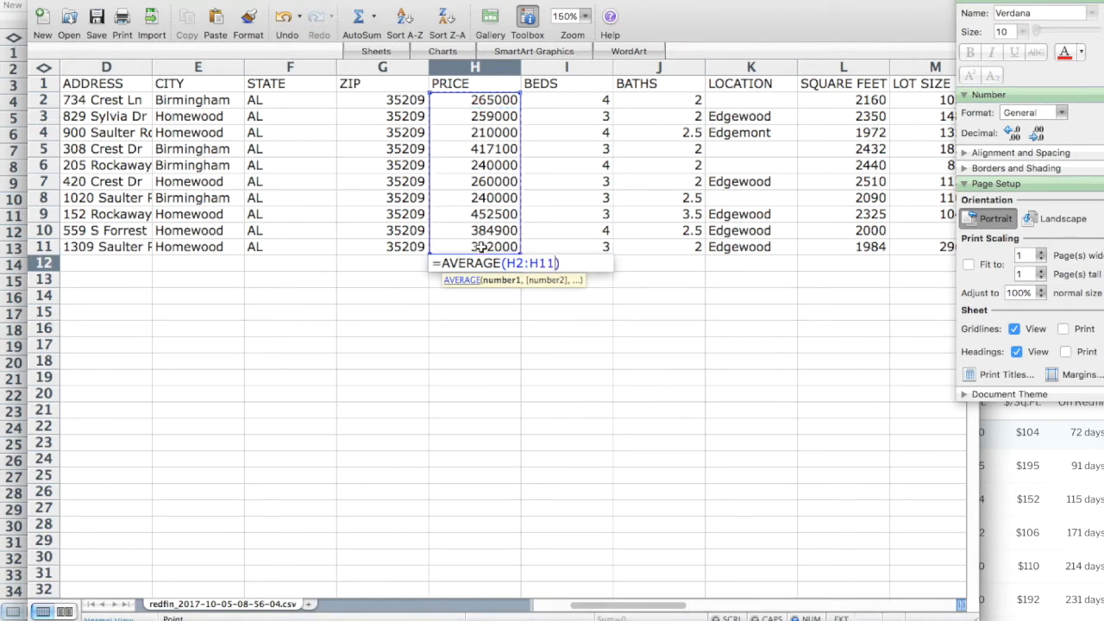
key("Return")
left_click(485, 263)
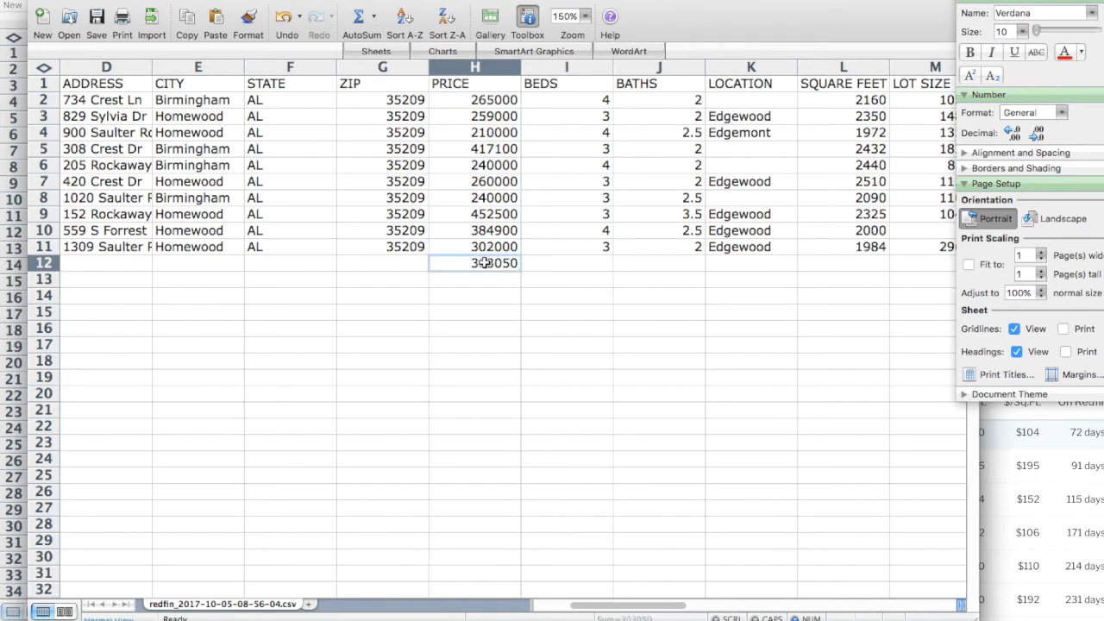
Format the average price red as Currency with no decimals ($303,050).
left_click(1064, 52)
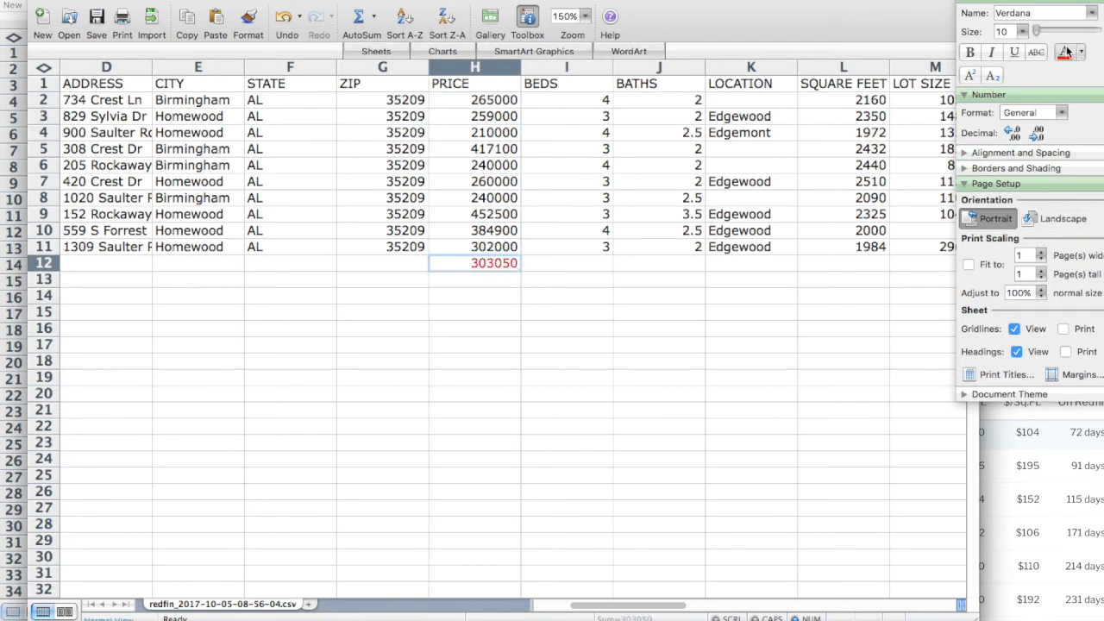
left_click(1060, 113)
left_click(1033, 160)
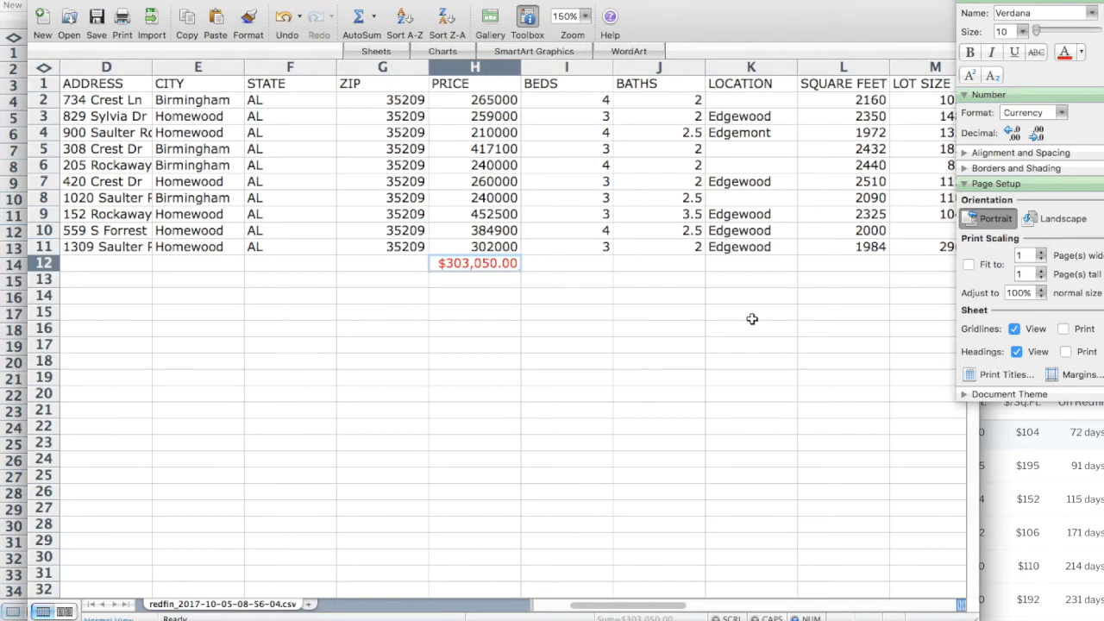
left_click(1037, 134)
left_click(1037, 134)
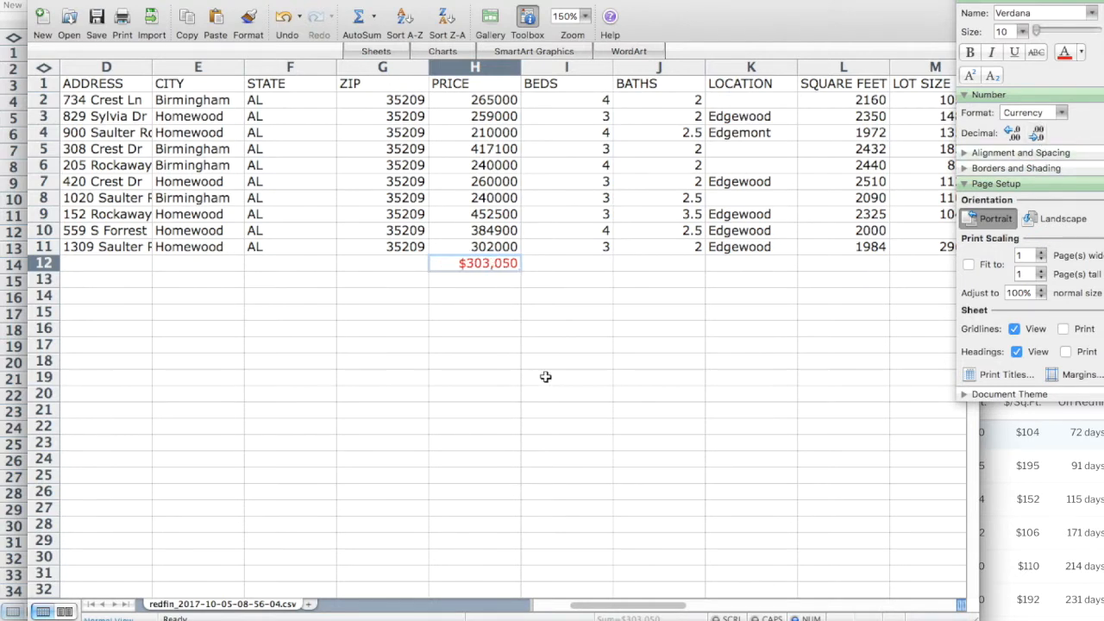
left_click(551, 364)
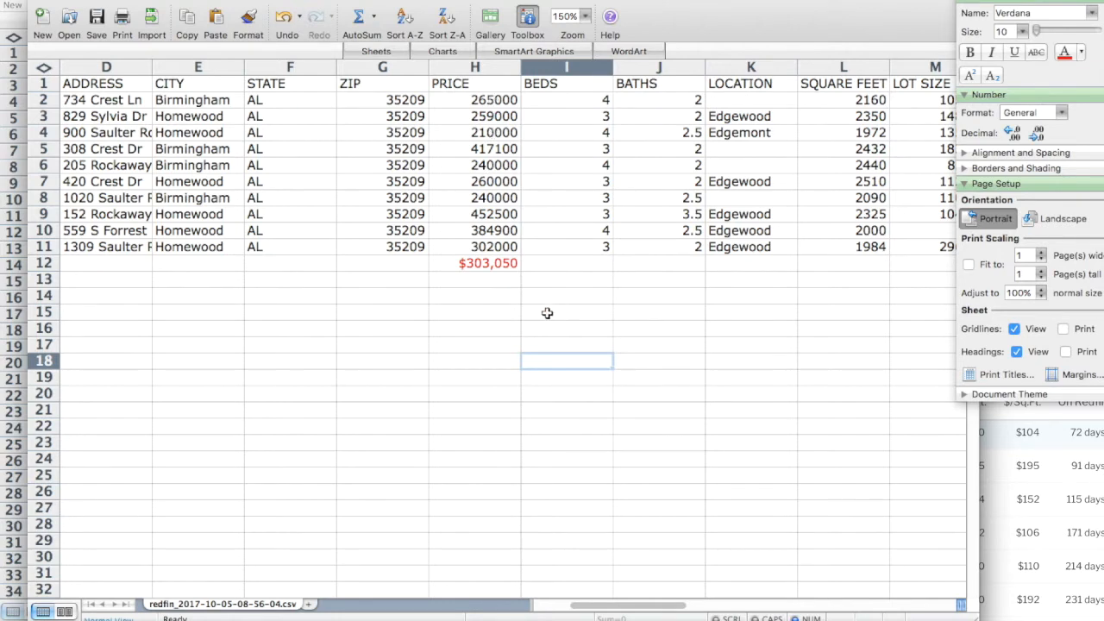
Copy the average formula under the SQUARE FEET and $/SQUARE FEET columns.
left_click(484, 264)
key("super+c")
left_click(843, 264)
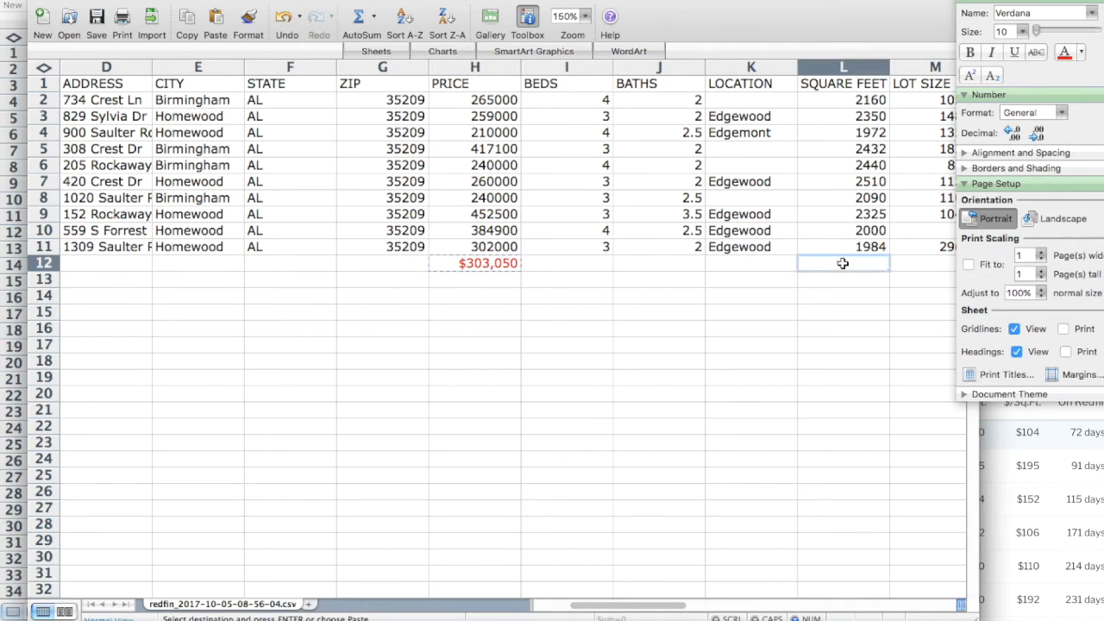
key("super+v")
scroll(844, 295, "right", 4)
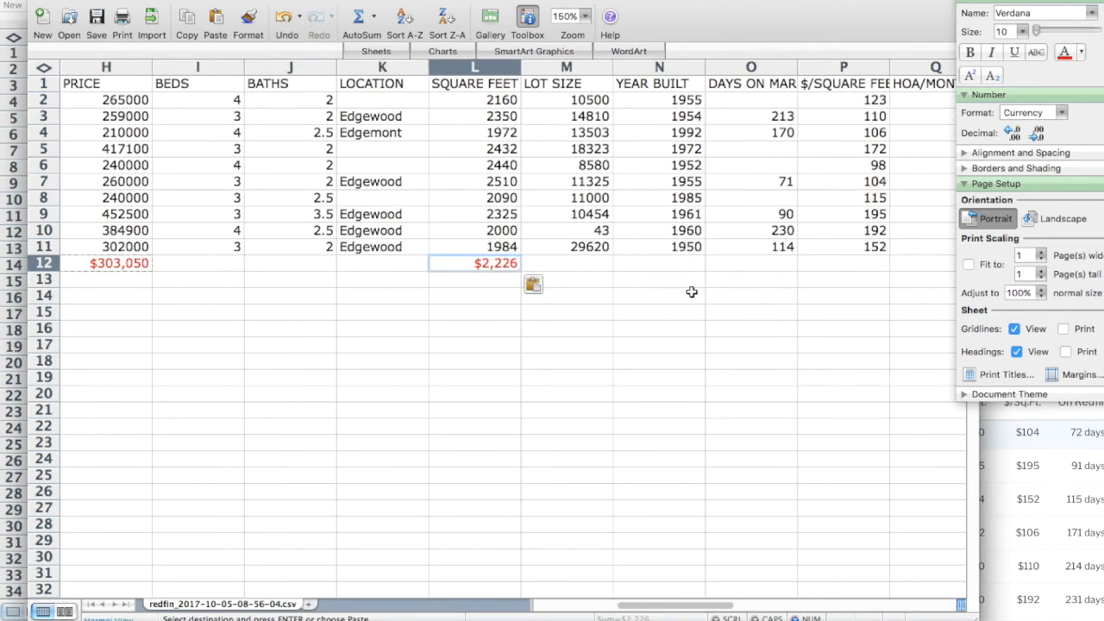
left_click(845, 263)
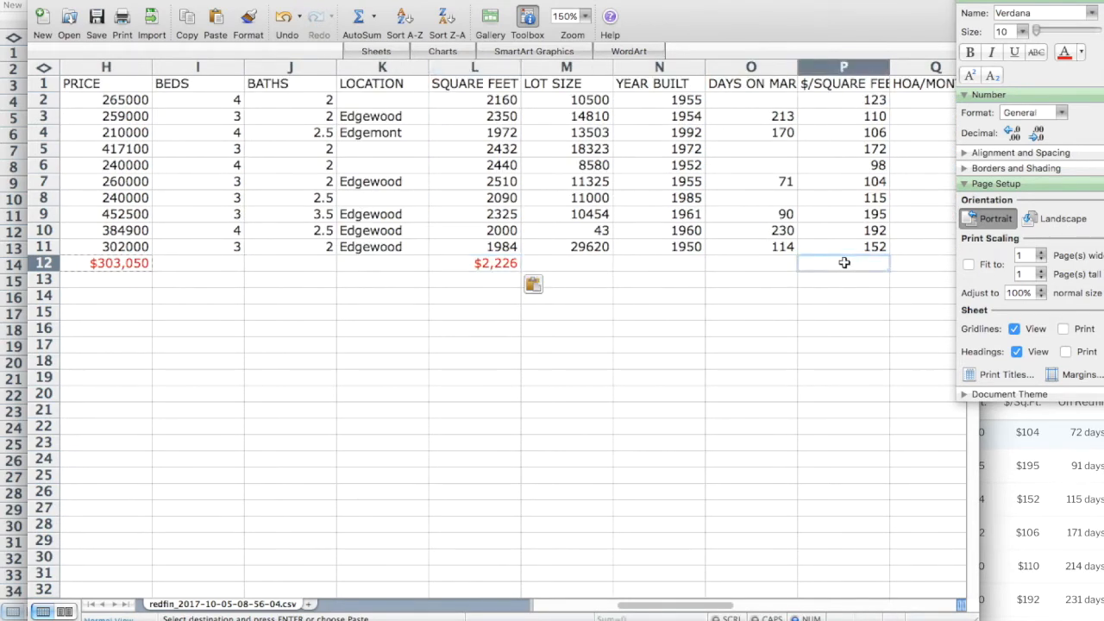
key("super+v")
Set the square-feet average to General format with no decimals (2226).
left_click(507, 269)
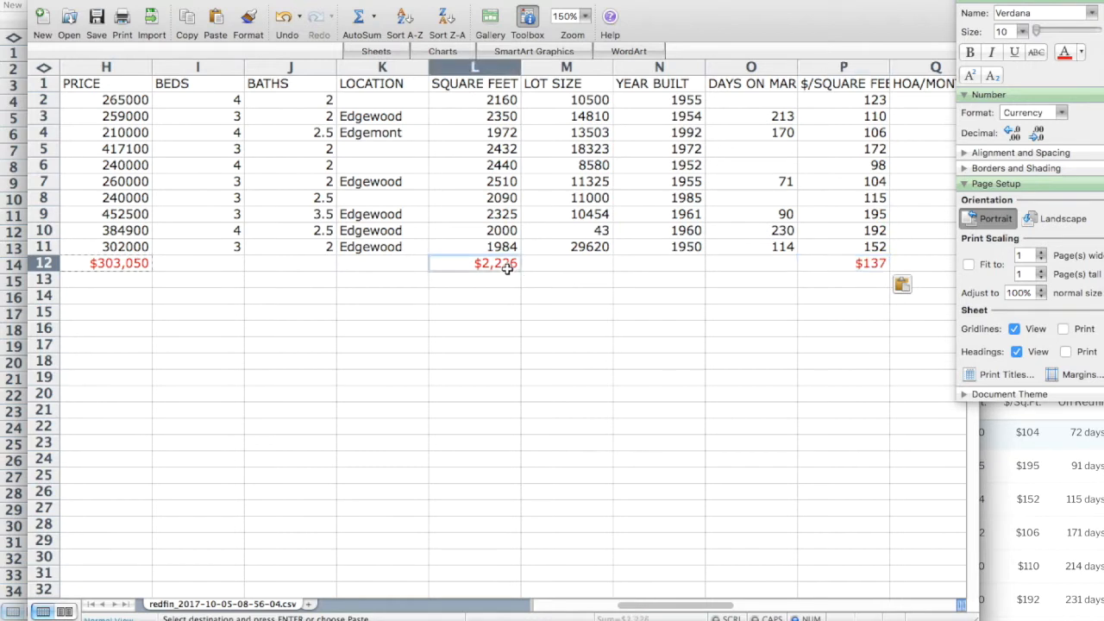
left_click(1061, 114)
left_click(1022, 131)
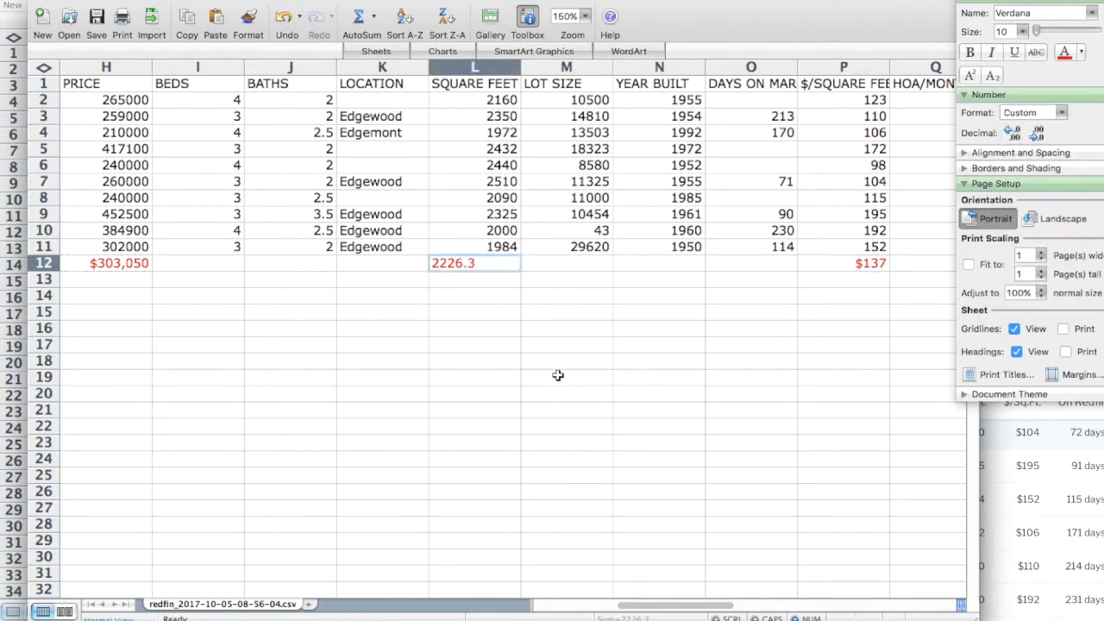
left_click(1038, 136)
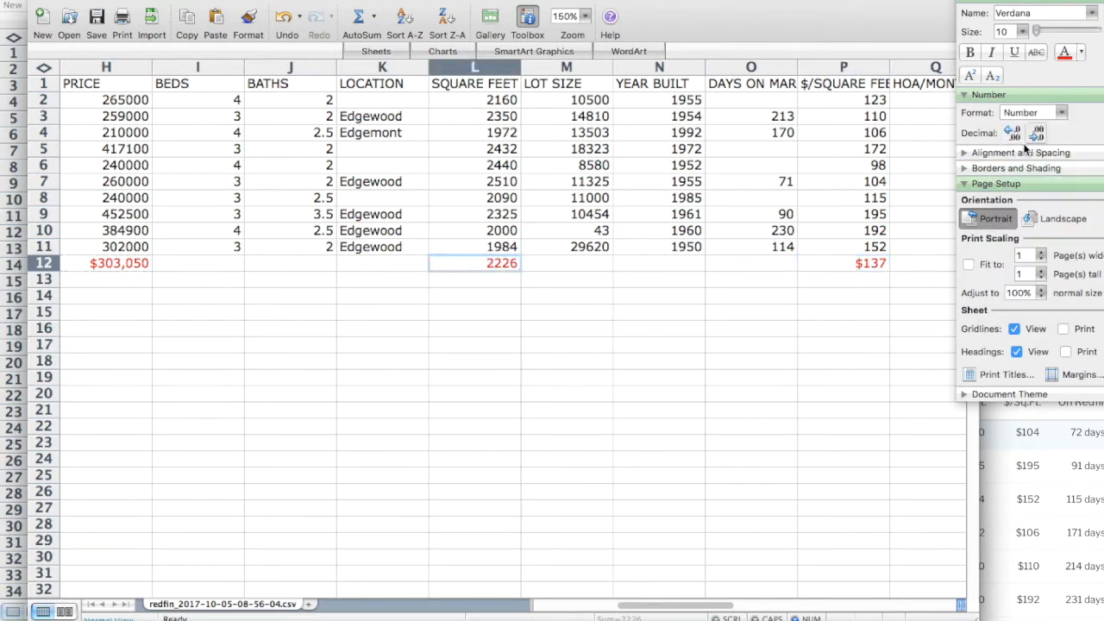
left_click(437, 390)
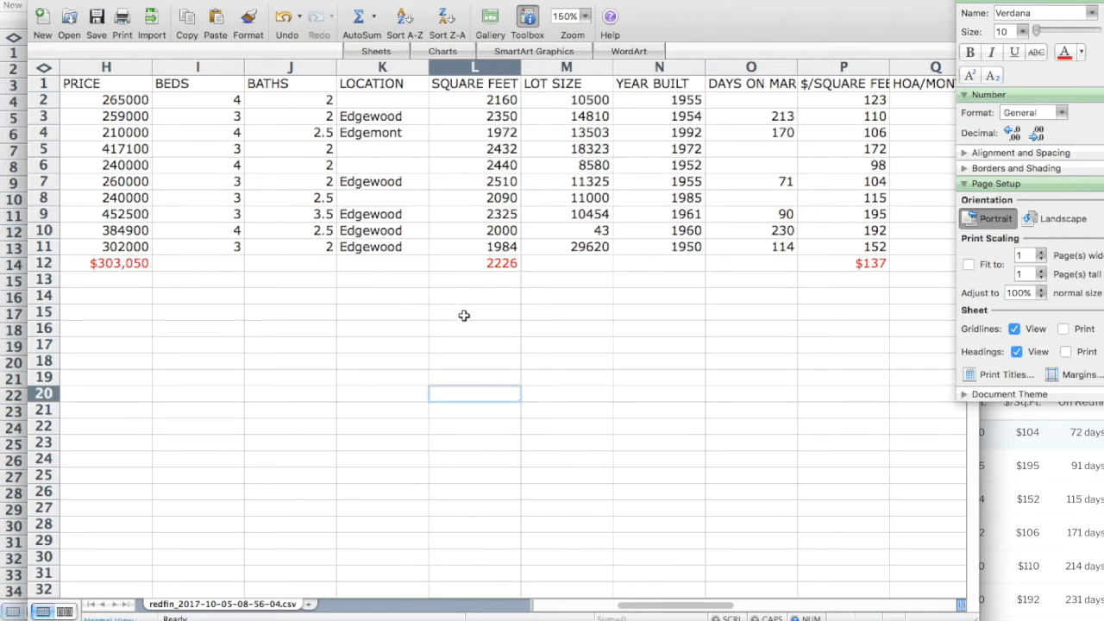
Check the 2226 sq ft and $137 per sq ft averages against a sample value.
left_click(509, 263)
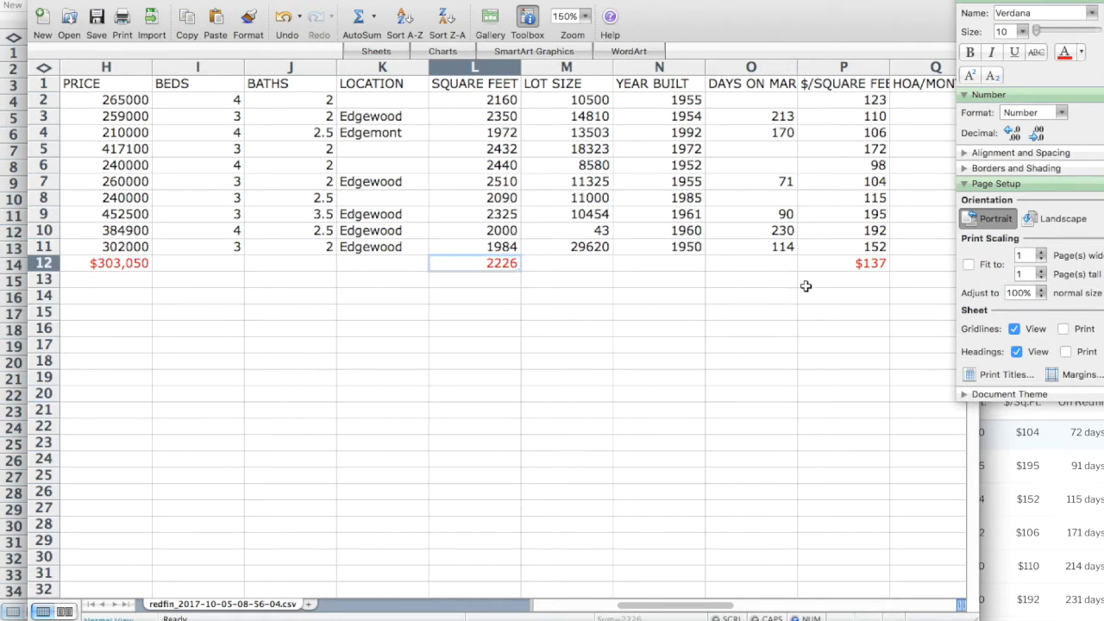
left_click(852, 266)
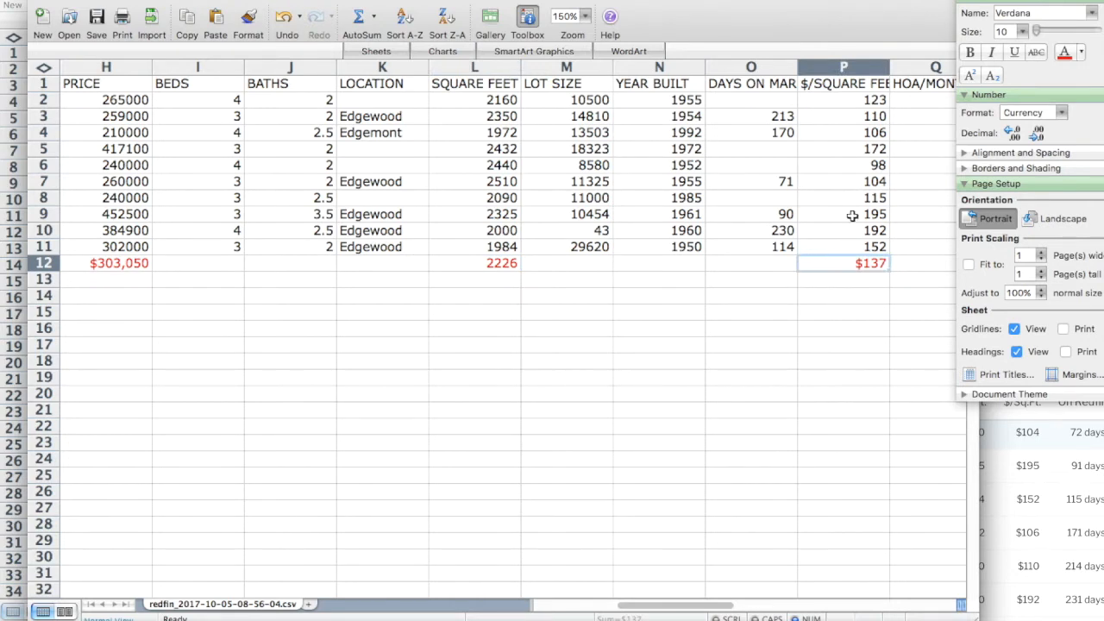
left_click(845, 166)
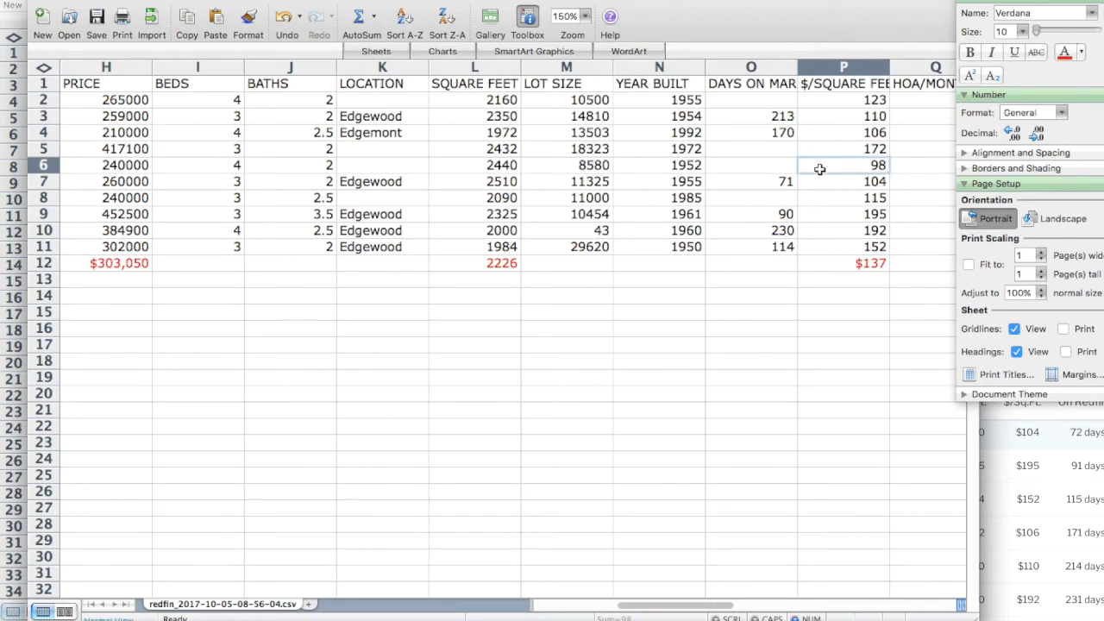
key("Left")
key("Left")
key("Left")
key("Left")
key("Left")
key("Left")
key("Left")
key("Left")
key("Left")
key("Left")
key("Left")
key("Left")
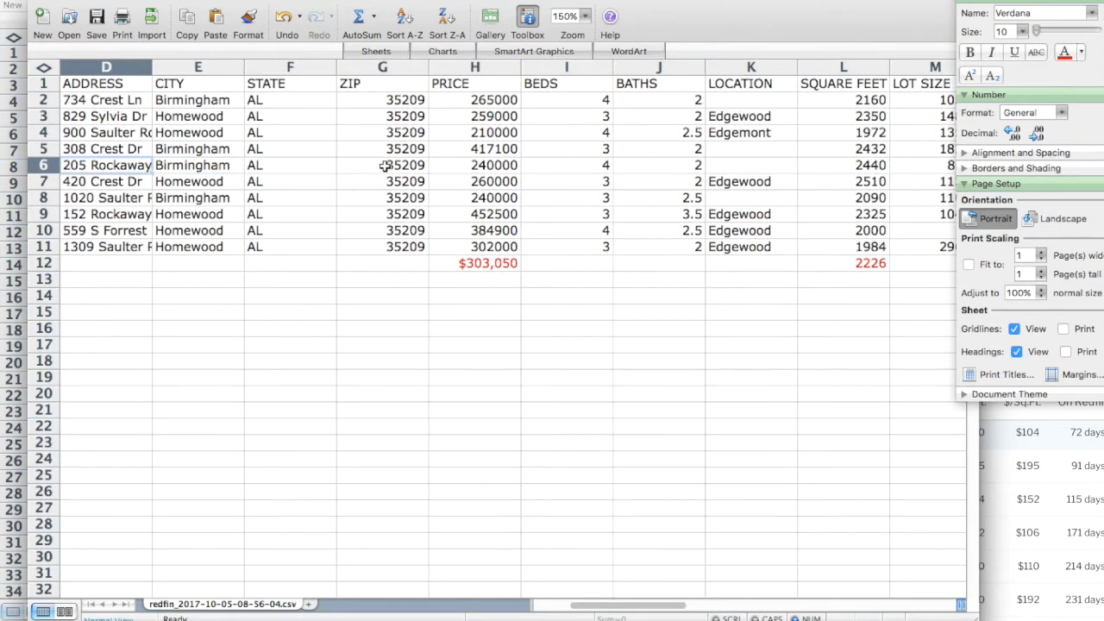
key("Left")
key("Left")
key("Left")
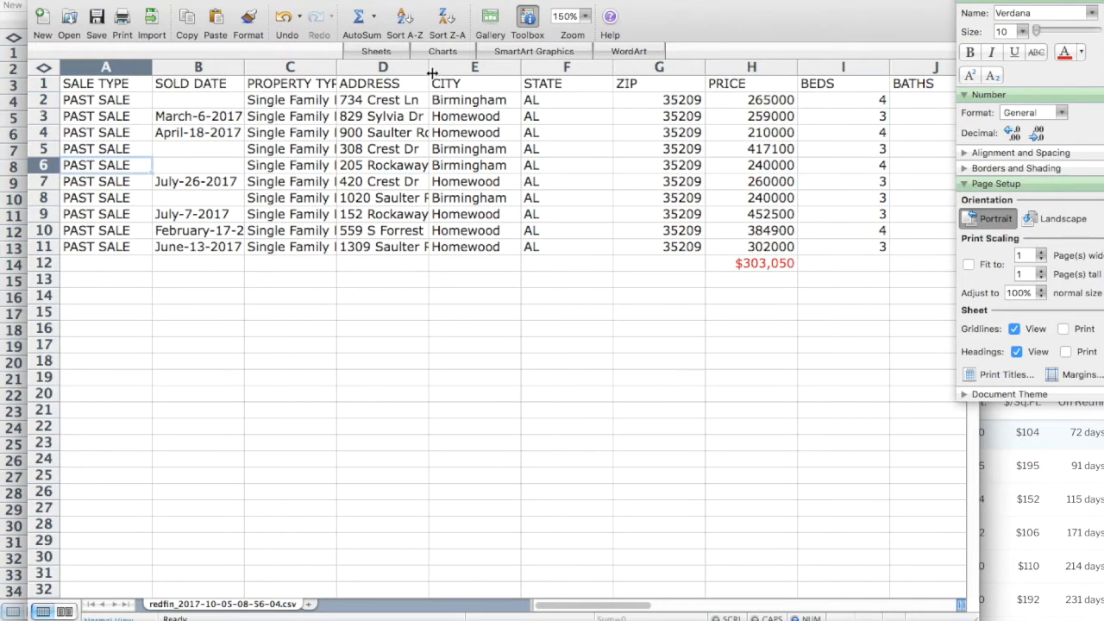
Autofit column D to show full addresses, then return to the Redfin map.
double_click(429, 72)
left_click(393, 164)
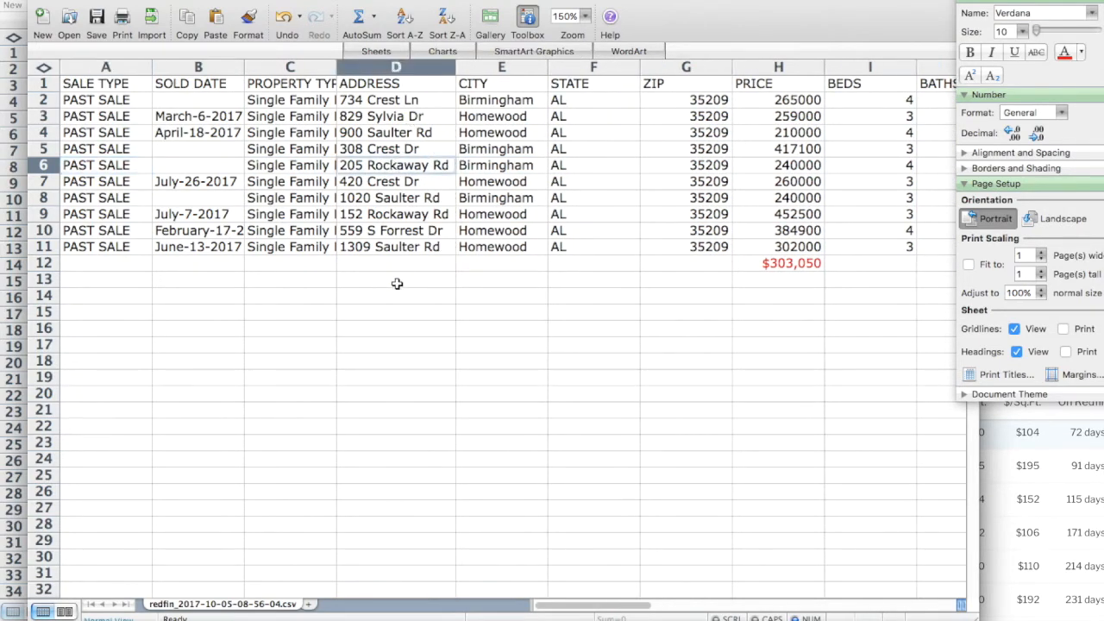
left_click(84, 609)
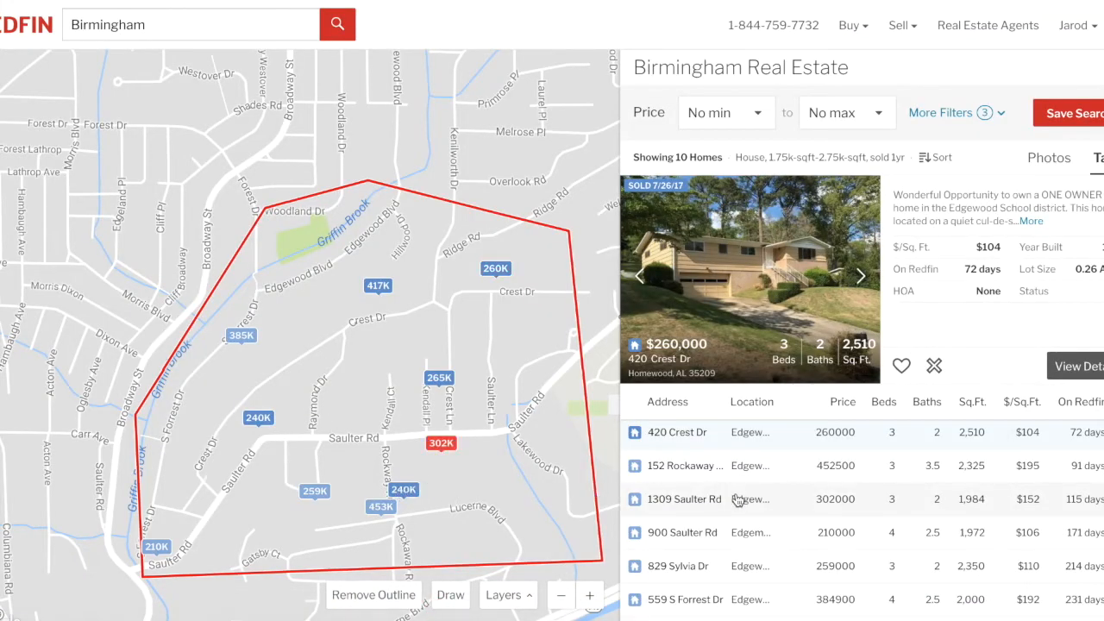
scroll(725, 473, "down", 5)
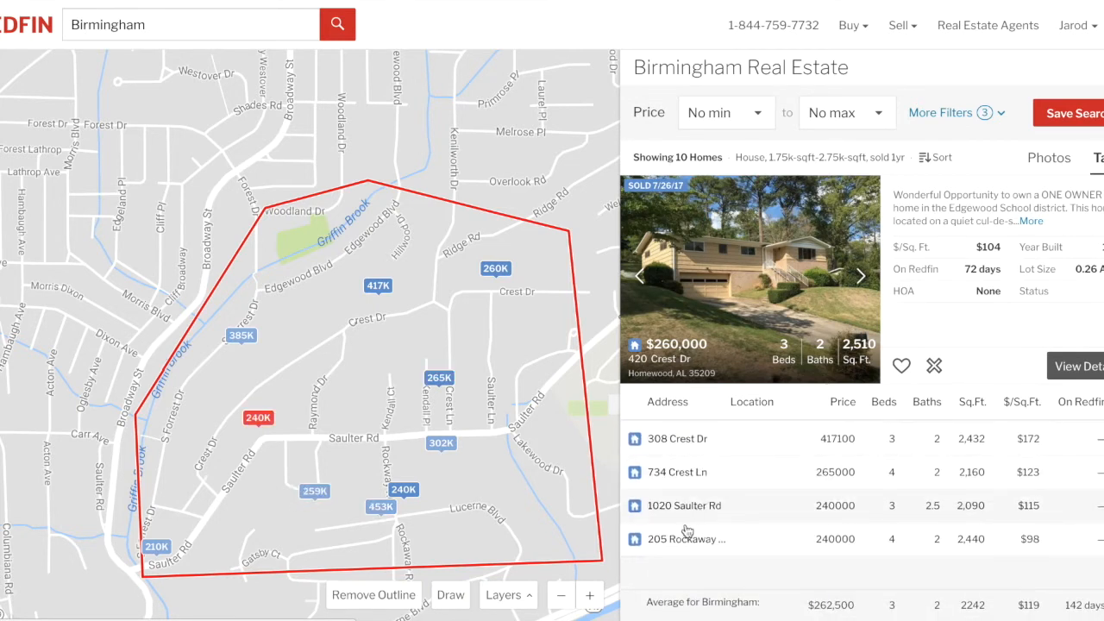
left_click(410, 497)
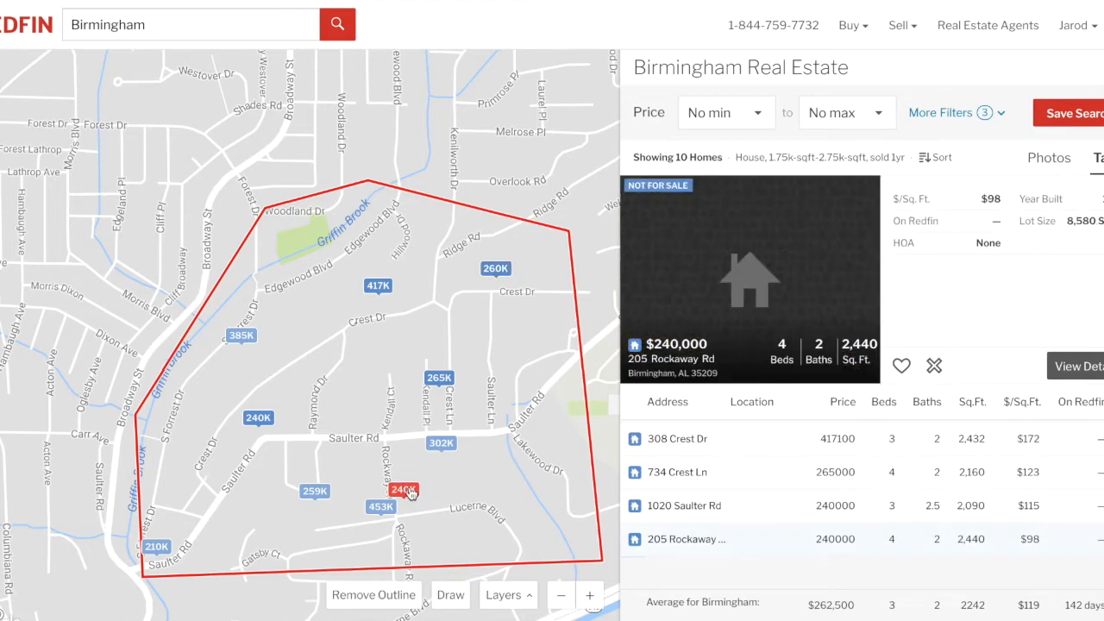
left_click(777, 273)
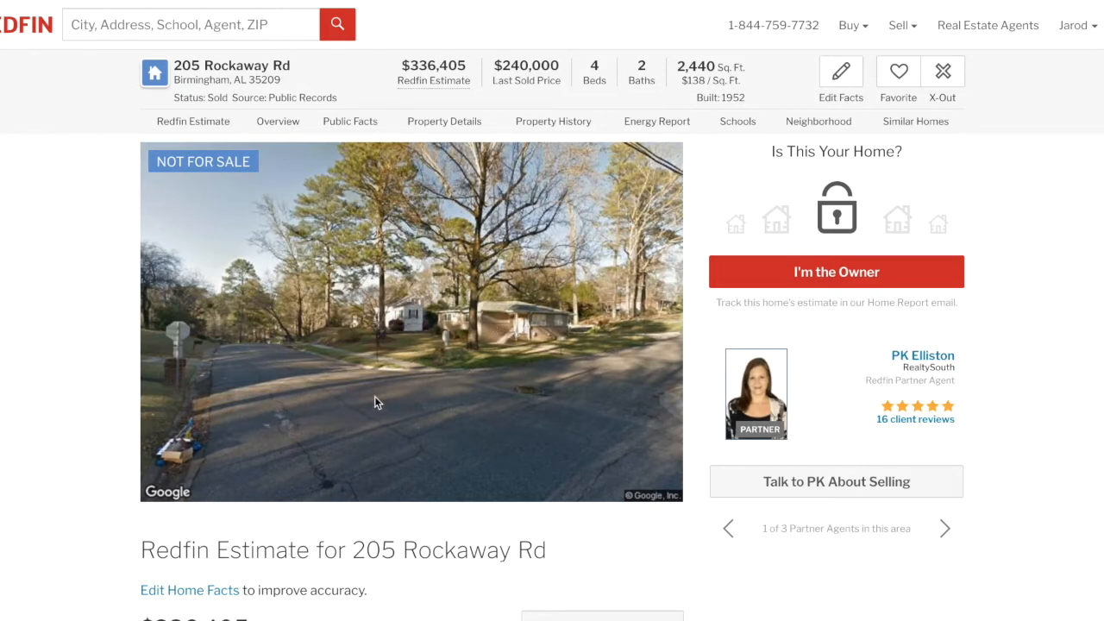
scroll(375, 402, "down", 5)
scroll(375, 402, "up", 5)
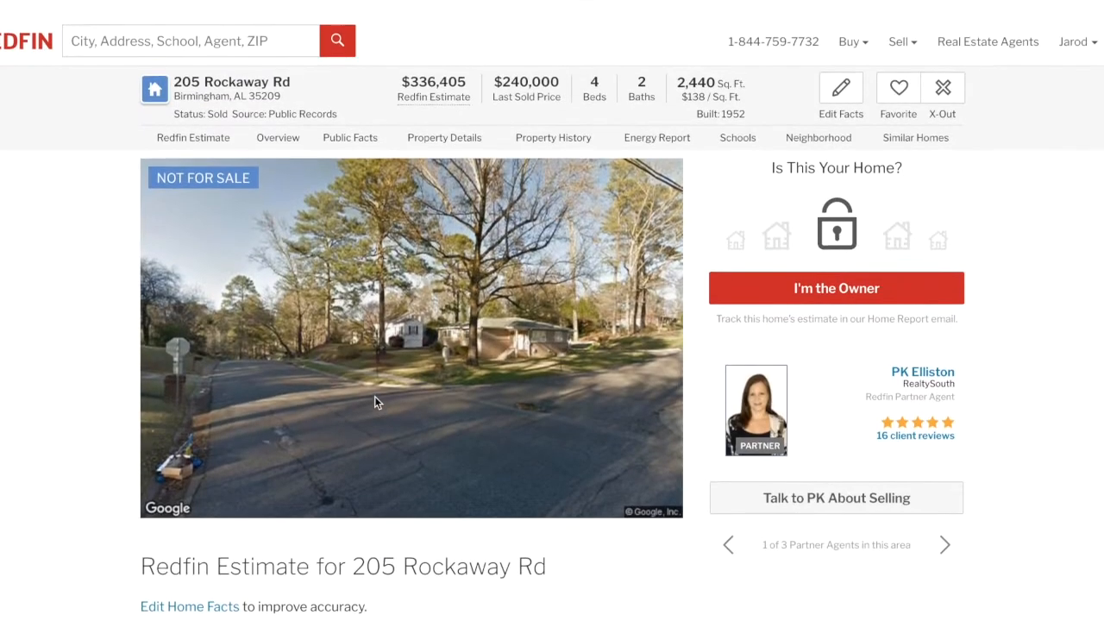
scroll(378, 393, "down", 1)
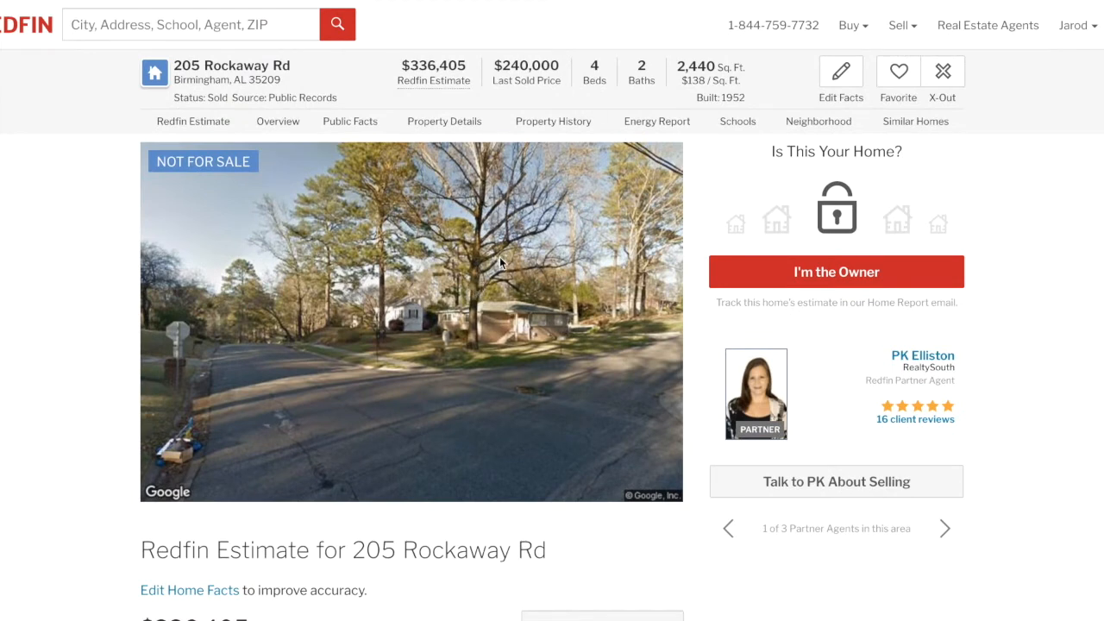
scroll(499, 256, "down", 10)
scroll(500, 256, "up", 4)
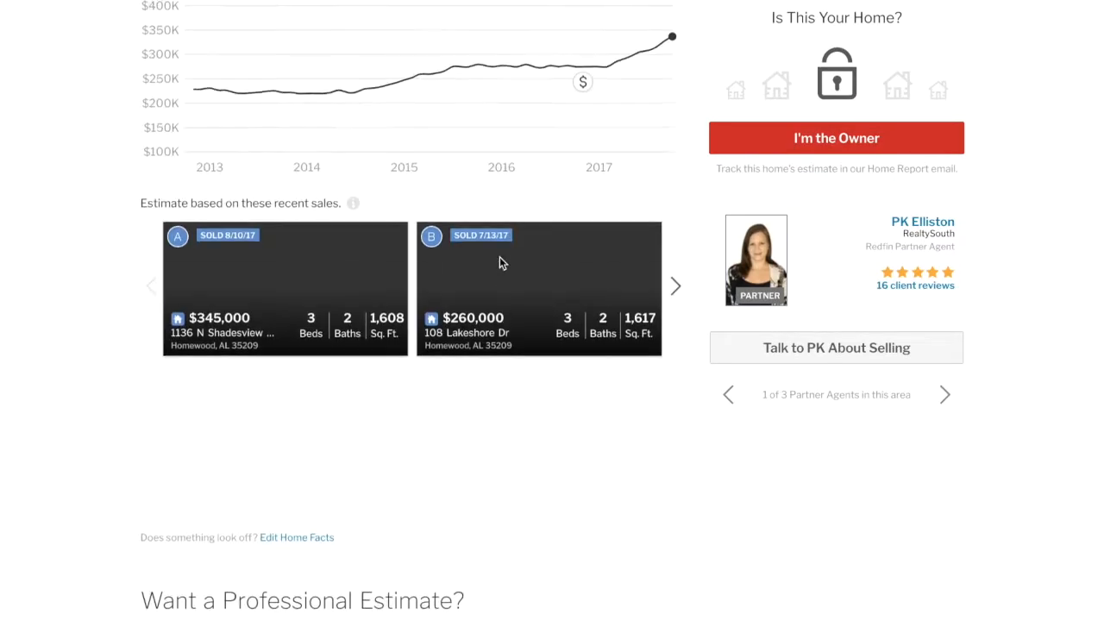
scroll(499, 256, "up", 6)
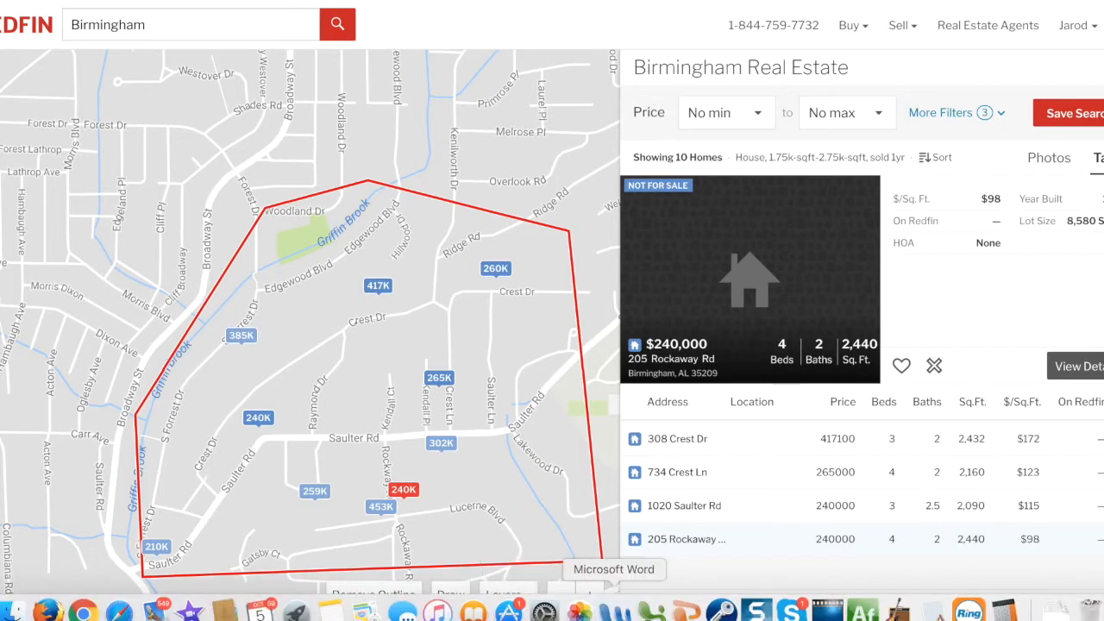
left_click(648, 607)
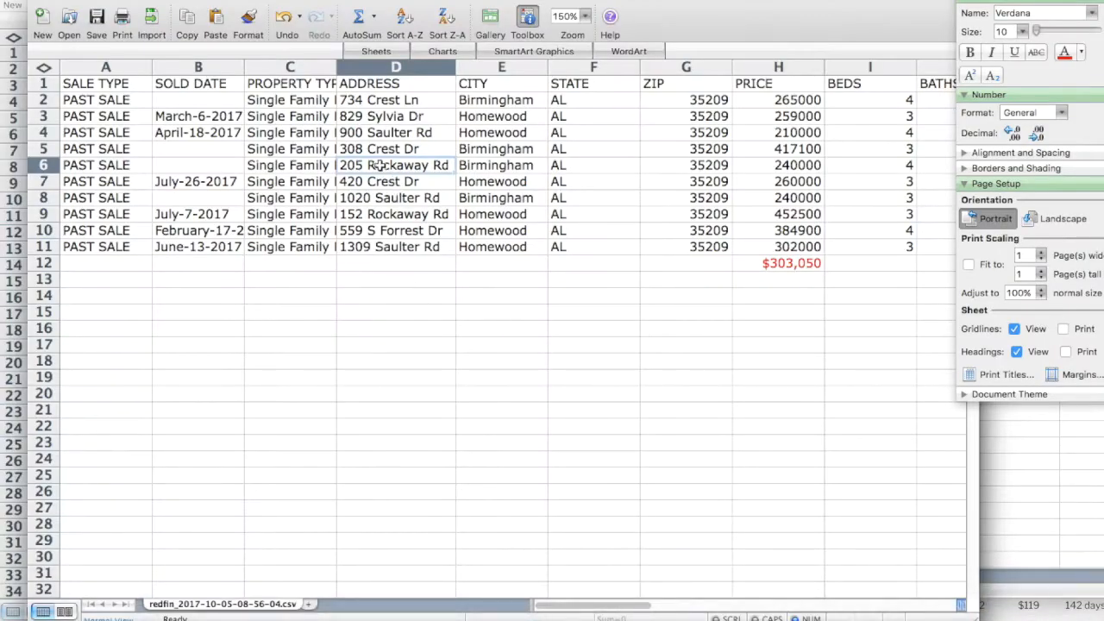
left_click(40, 165)
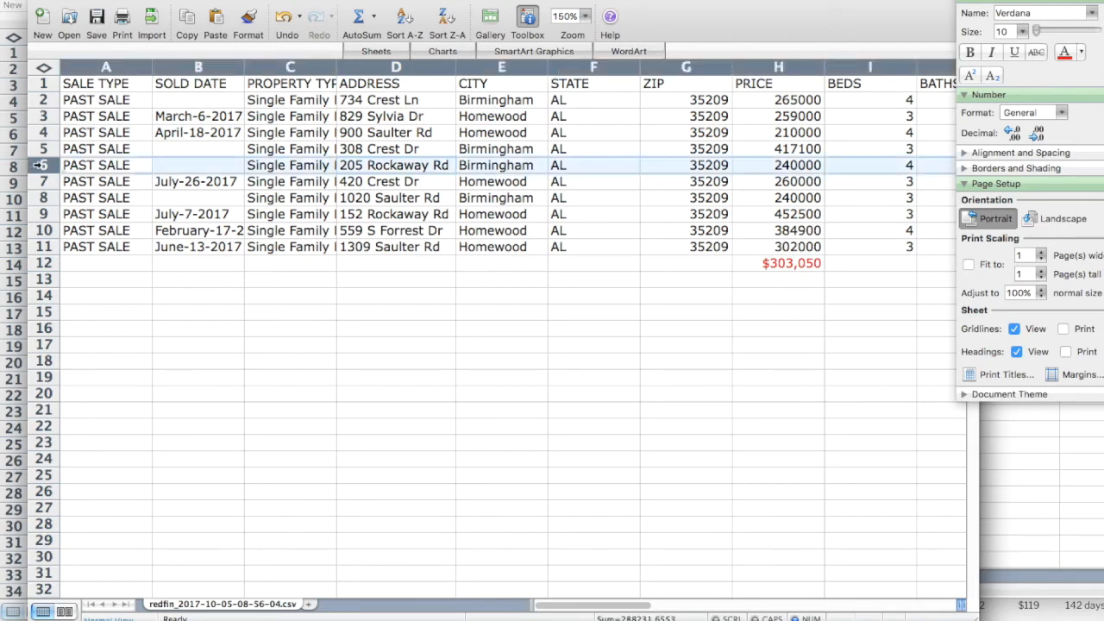
right_click(40, 165)
left_click(103, 287)
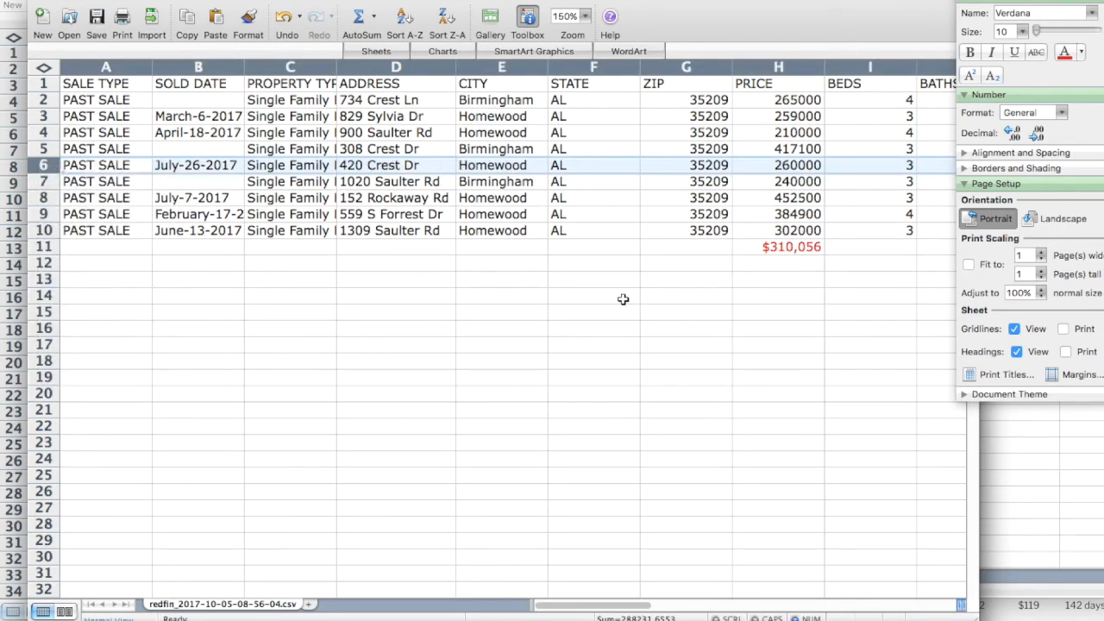
scroll(621, 308, "right", 8)
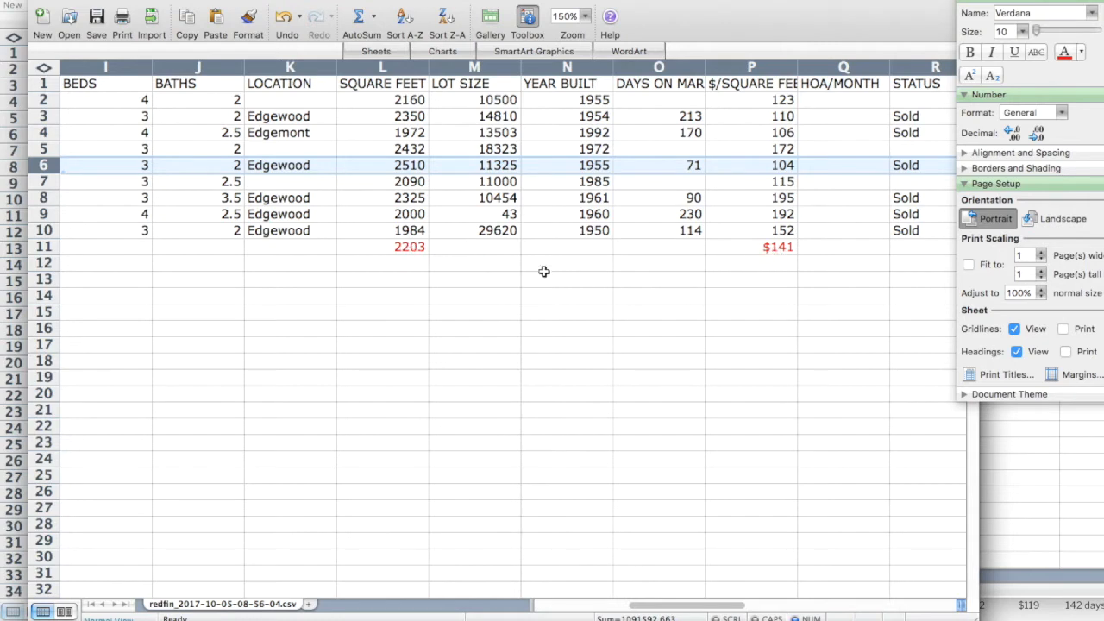
left_click(753, 246)
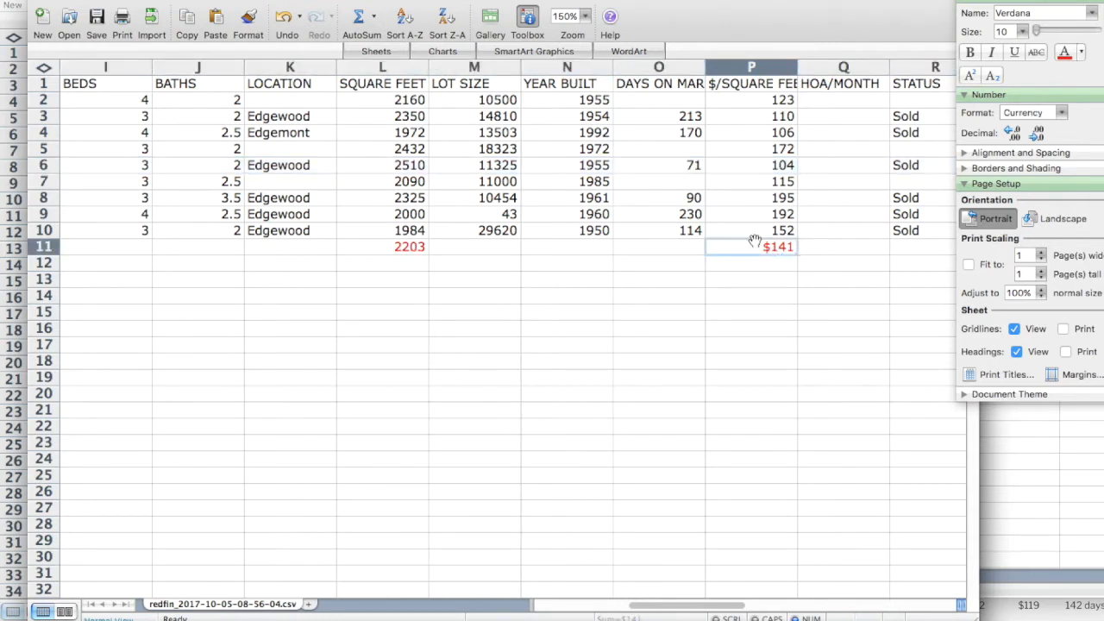
left_click(752, 165)
key("Left")
key("Left")
key("Left")
key("Left")
key("Left")
key("Left")
key("Left")
key("Left")
key("Left")
key("Left")
key("Left")
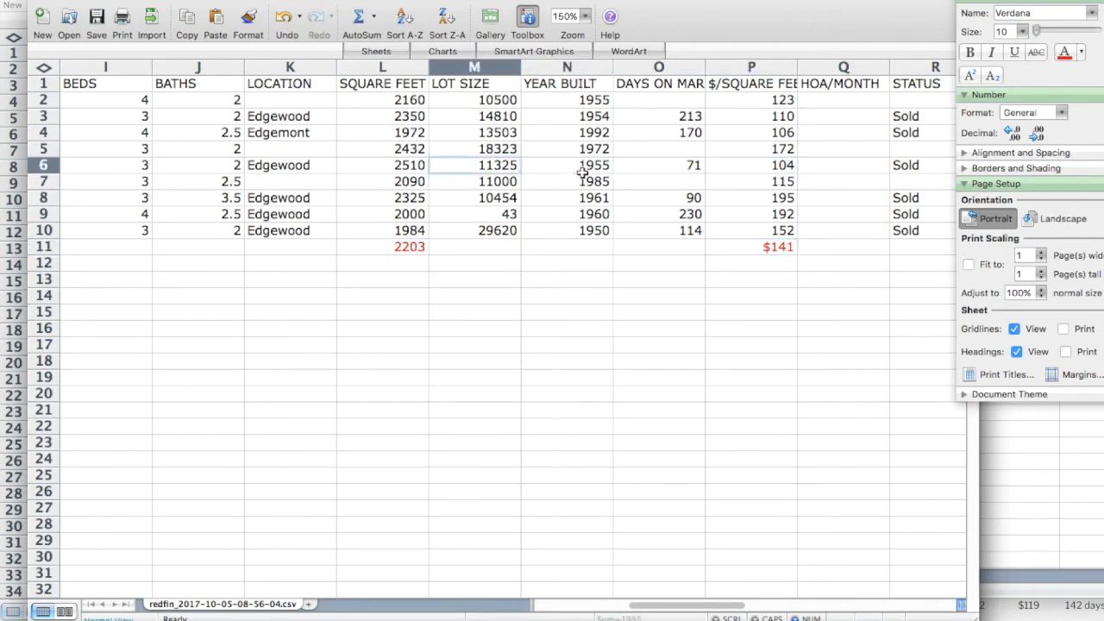
key("Left")
key("Left")
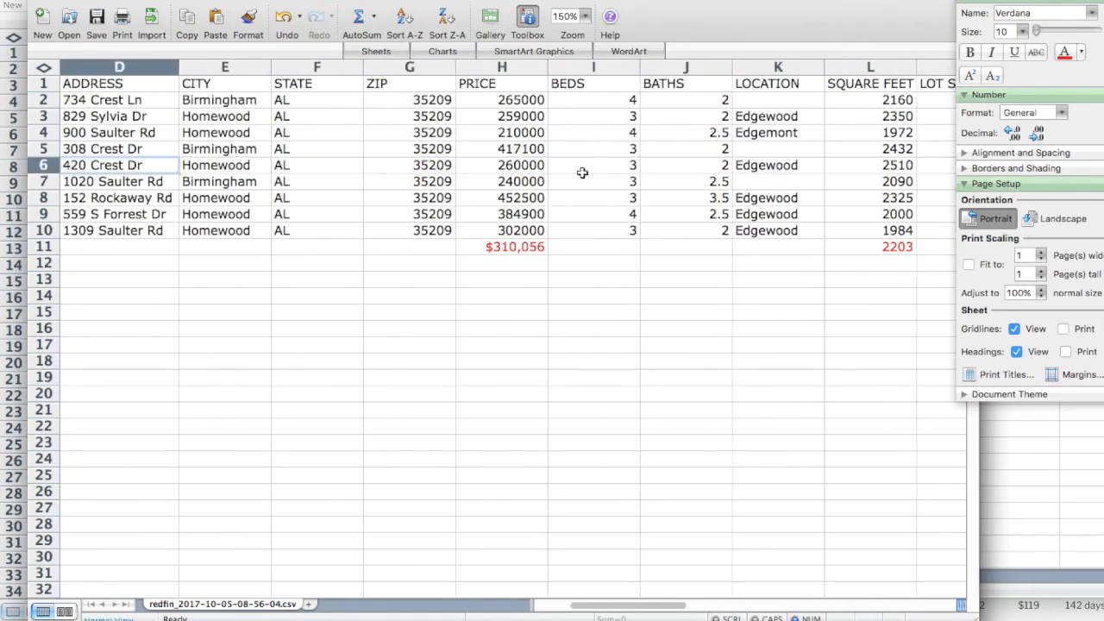
key("Right")
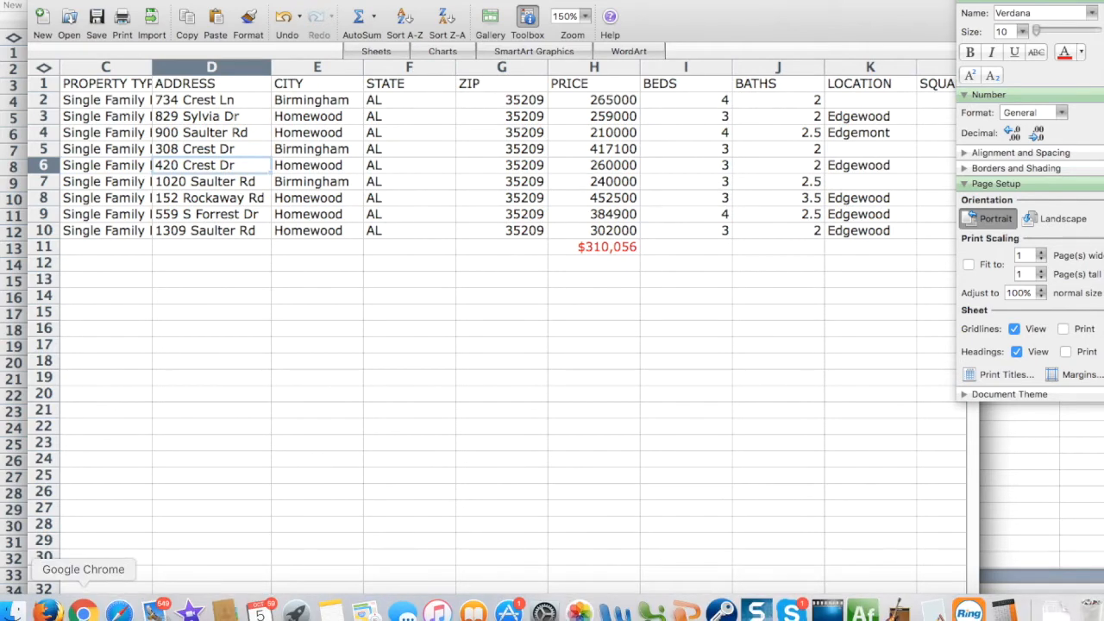
left_click(83, 615)
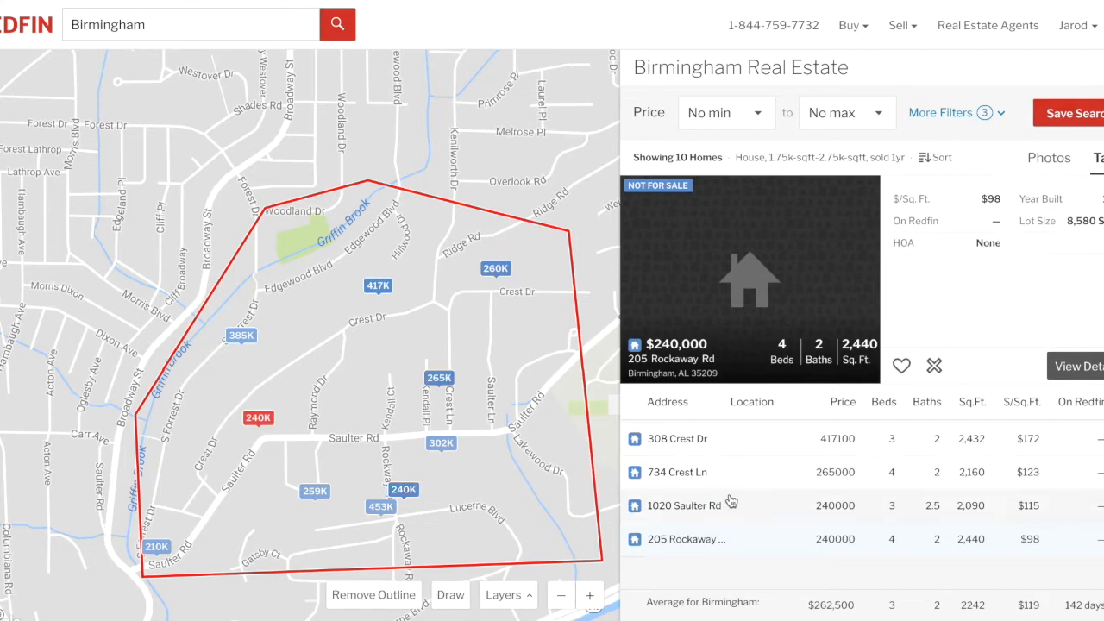
scroll(731, 502, "up", 5)
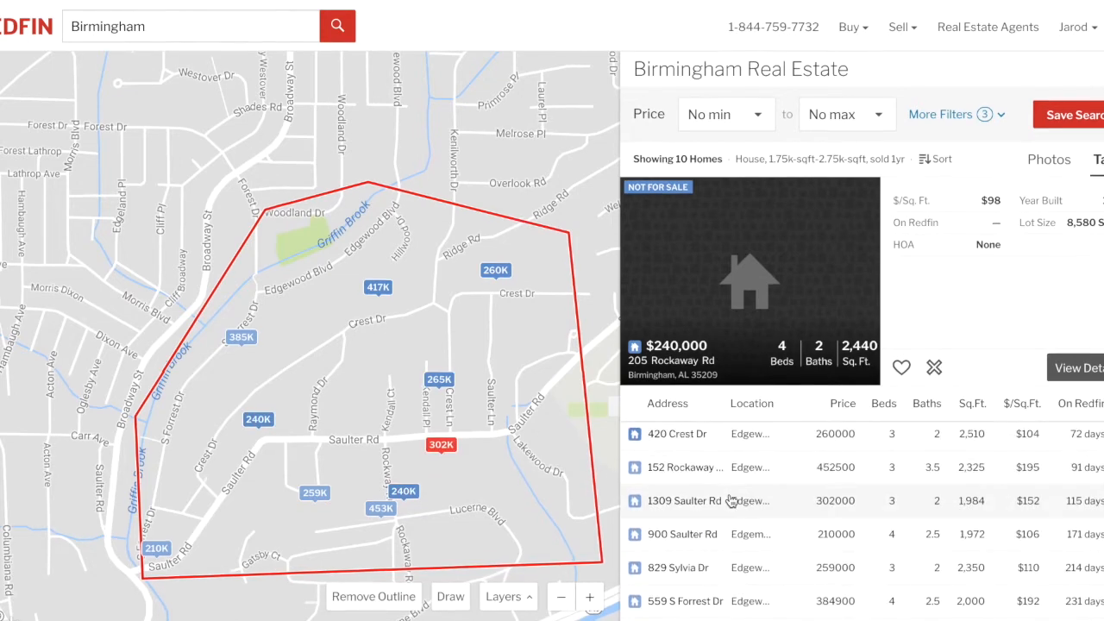
left_click(675, 434)
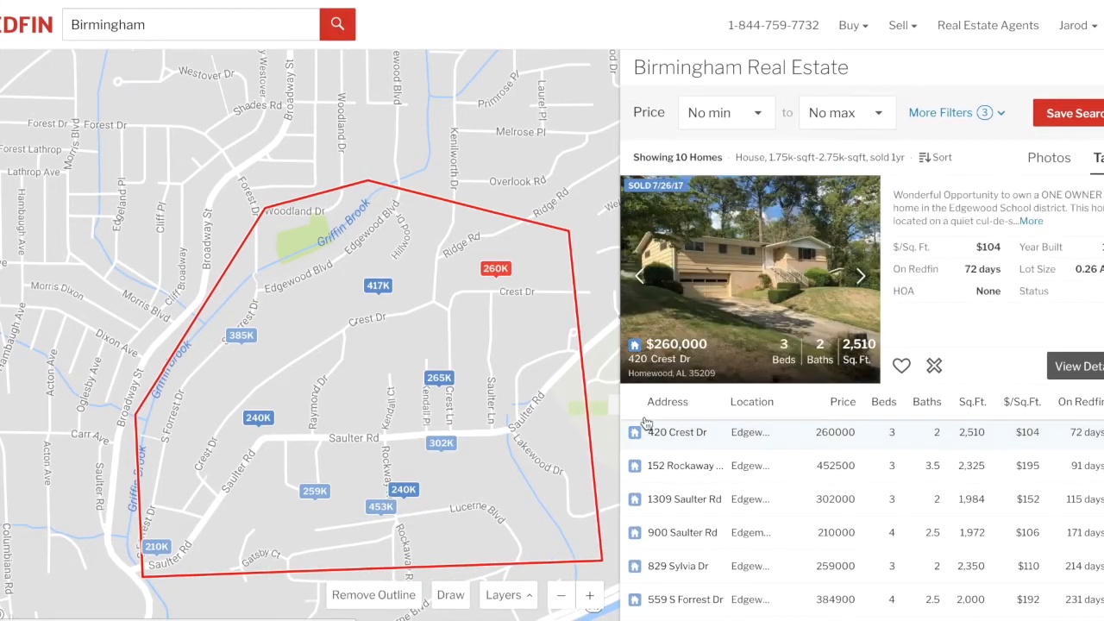
left_click(497, 270)
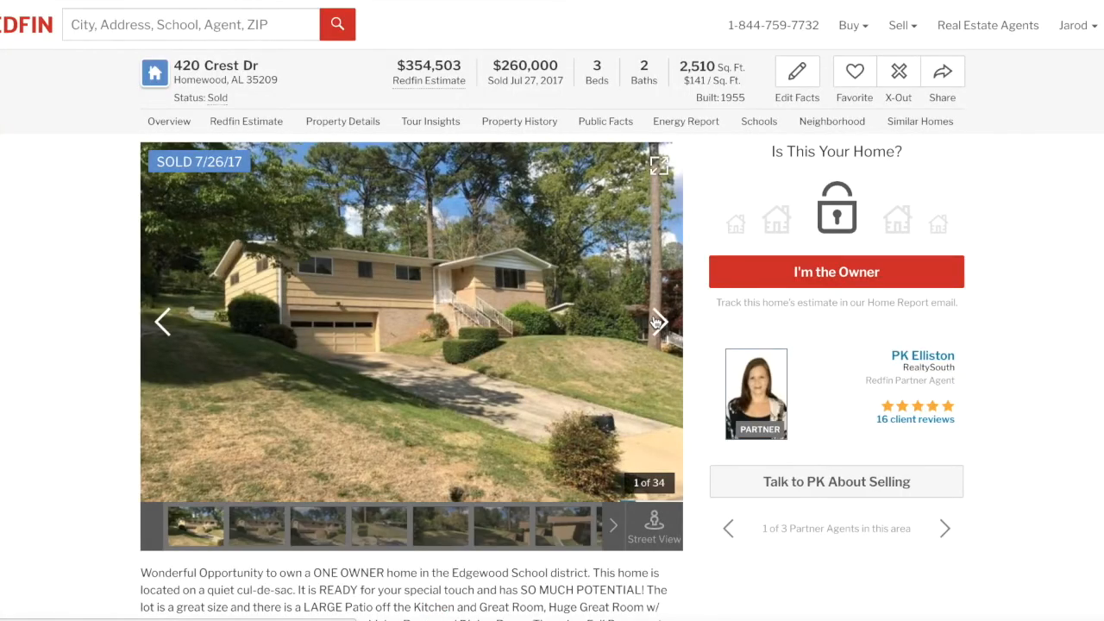
left_click(658, 321)
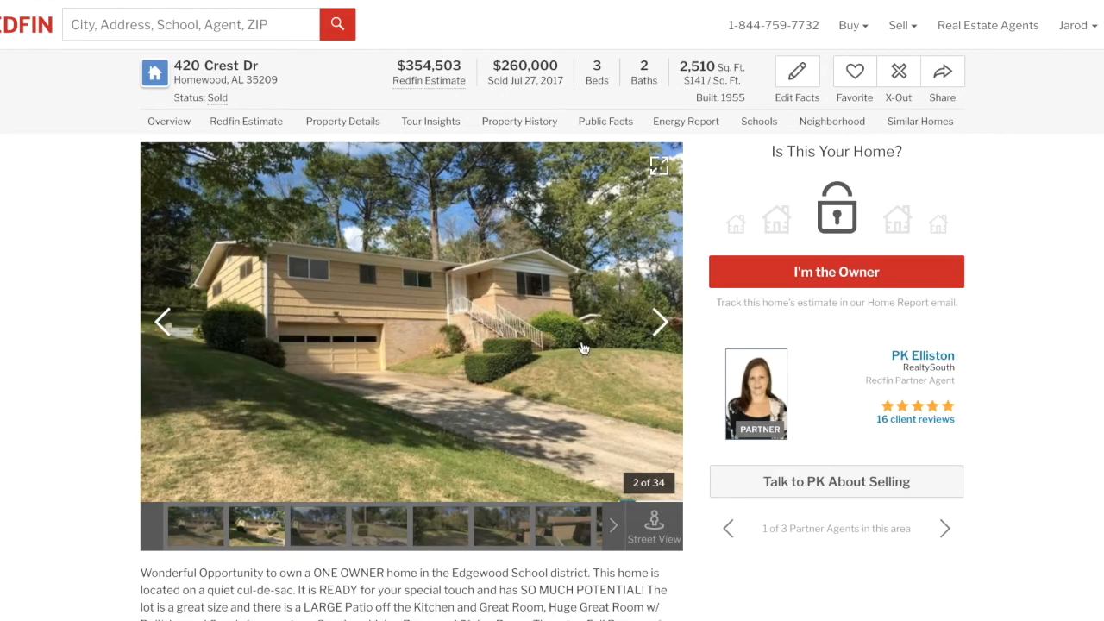
left_click(659, 324)
left_click(659, 326)
left_click(659, 324)
left_click(659, 324)
left_click(659, 325)
left_click(659, 325)
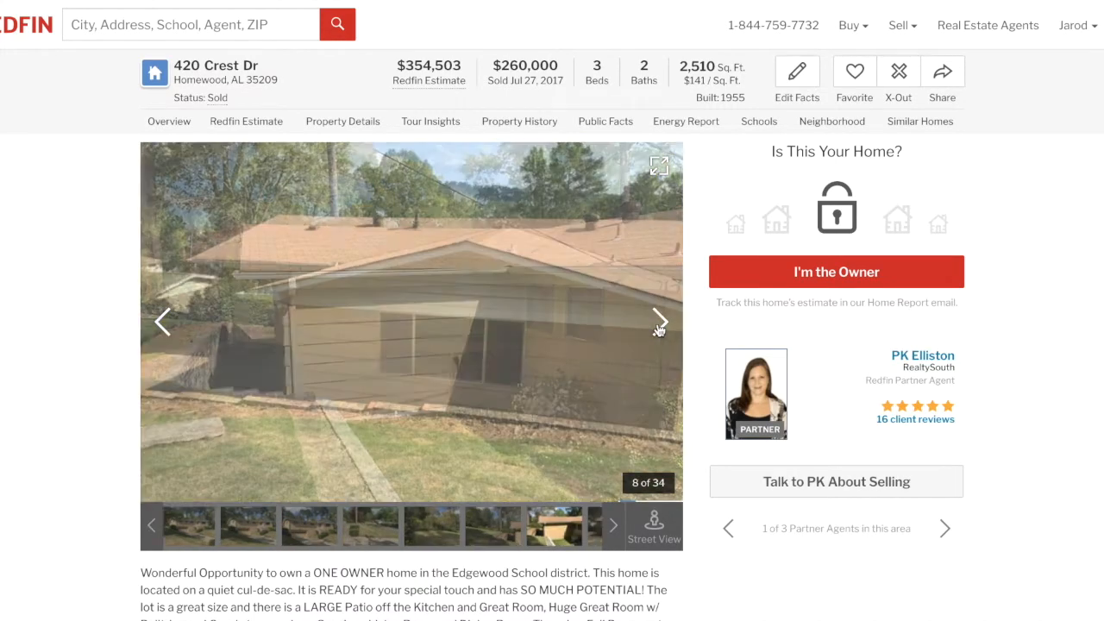
left_click(659, 324)
left_click(659, 325)
left_click(659, 324)
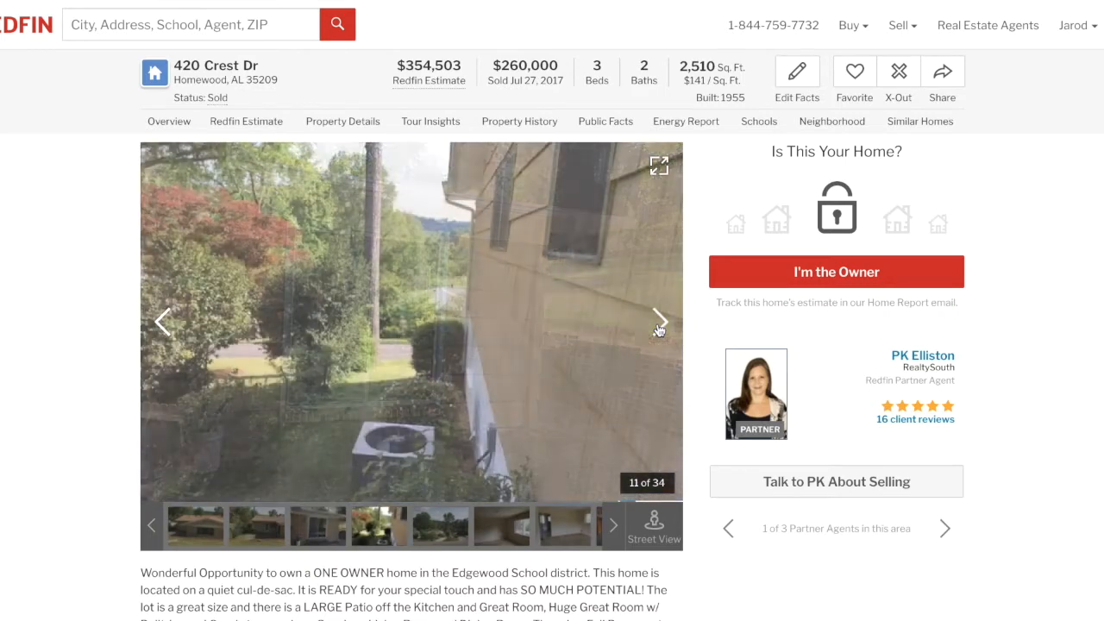
left_click(659, 324)
left_click(659, 324)
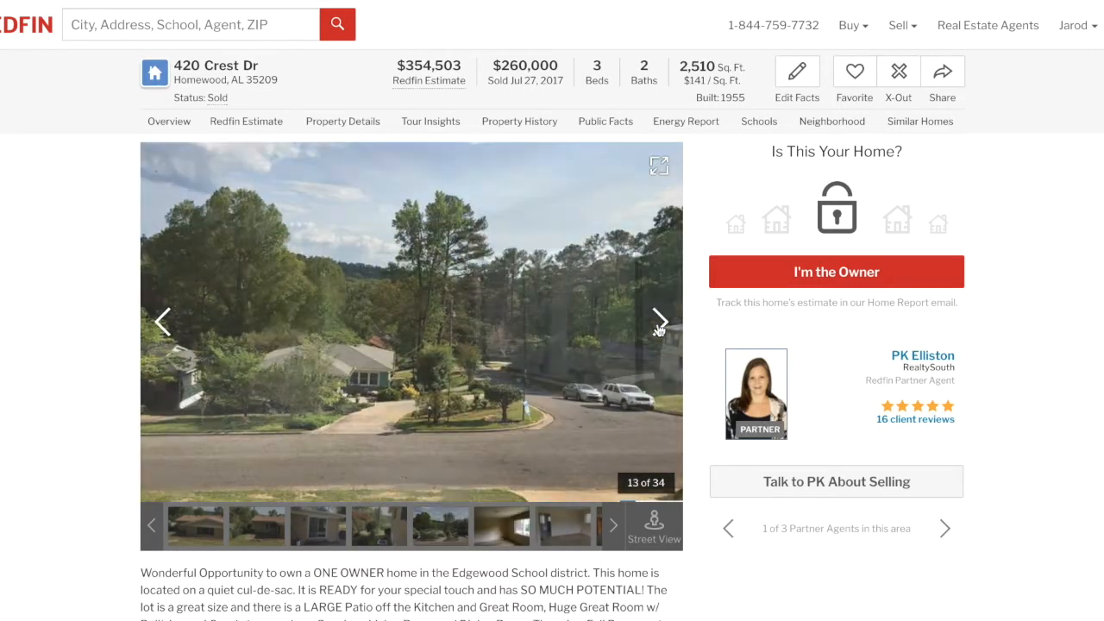
left_click(659, 324)
left_click(659, 324)
left_click(659, 324)
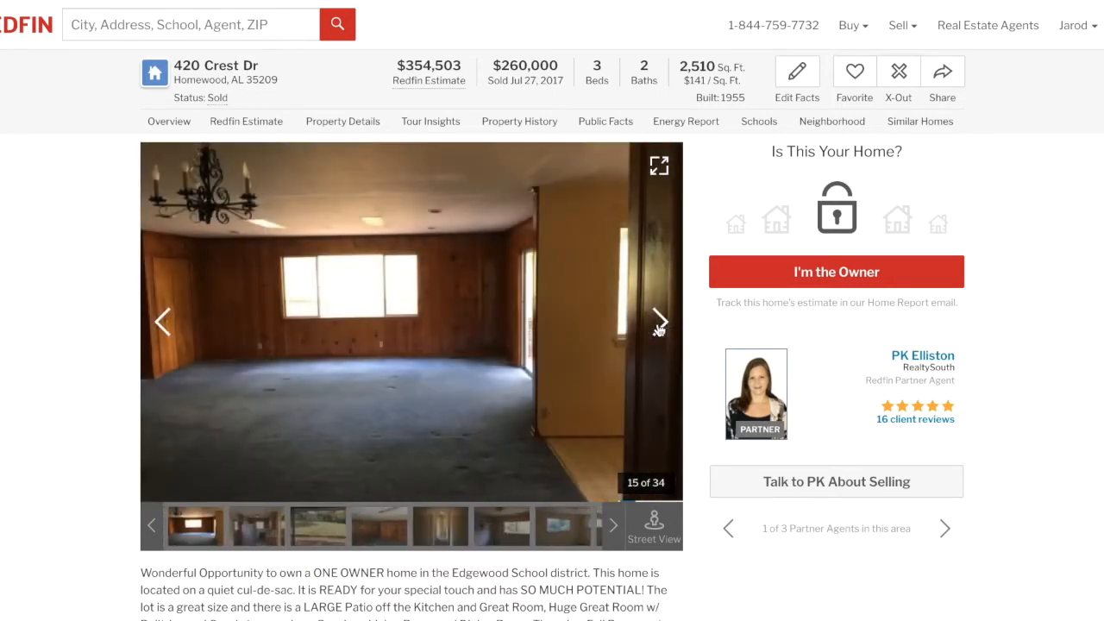
left_click(659, 326)
left_click(659, 326)
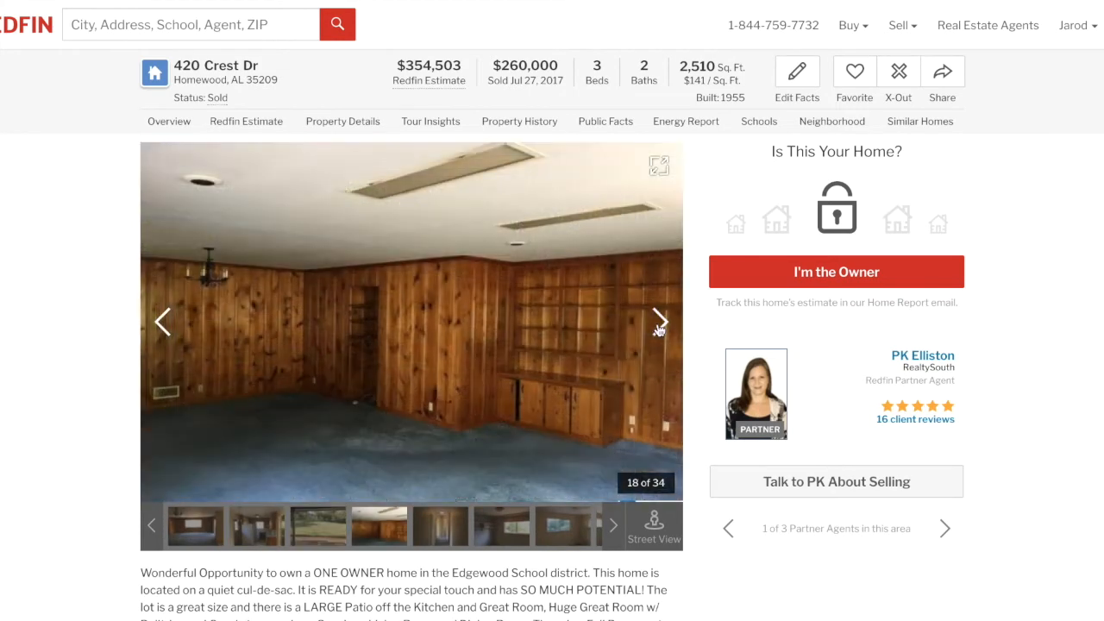
left_click(659, 326)
left_click(659, 326)
left_click(659, 326)
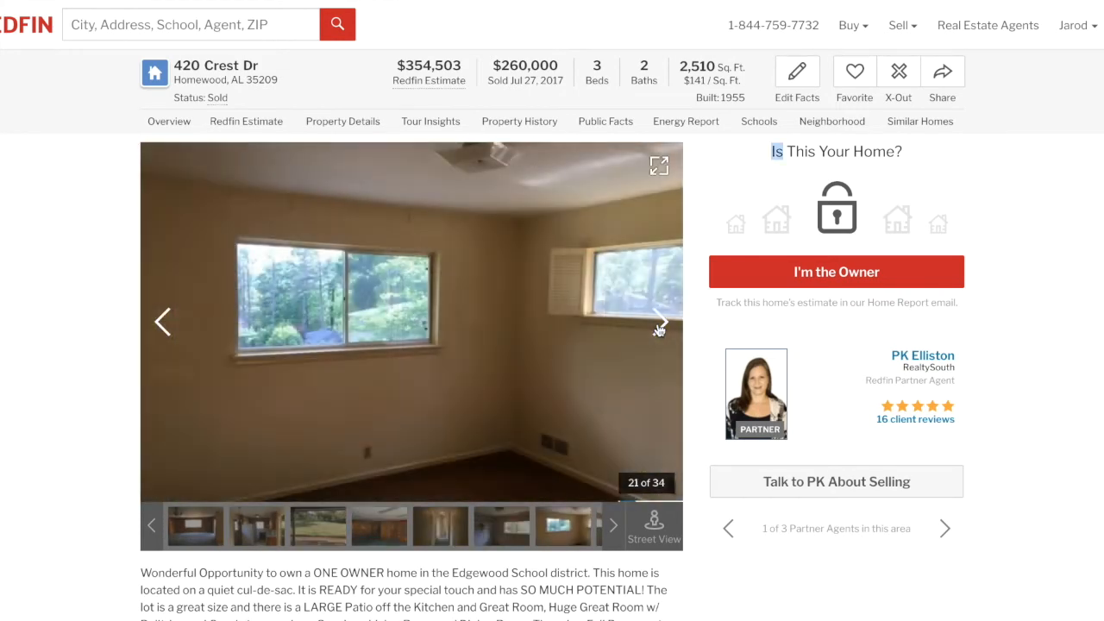
left_click(659, 327)
left_click(659, 327)
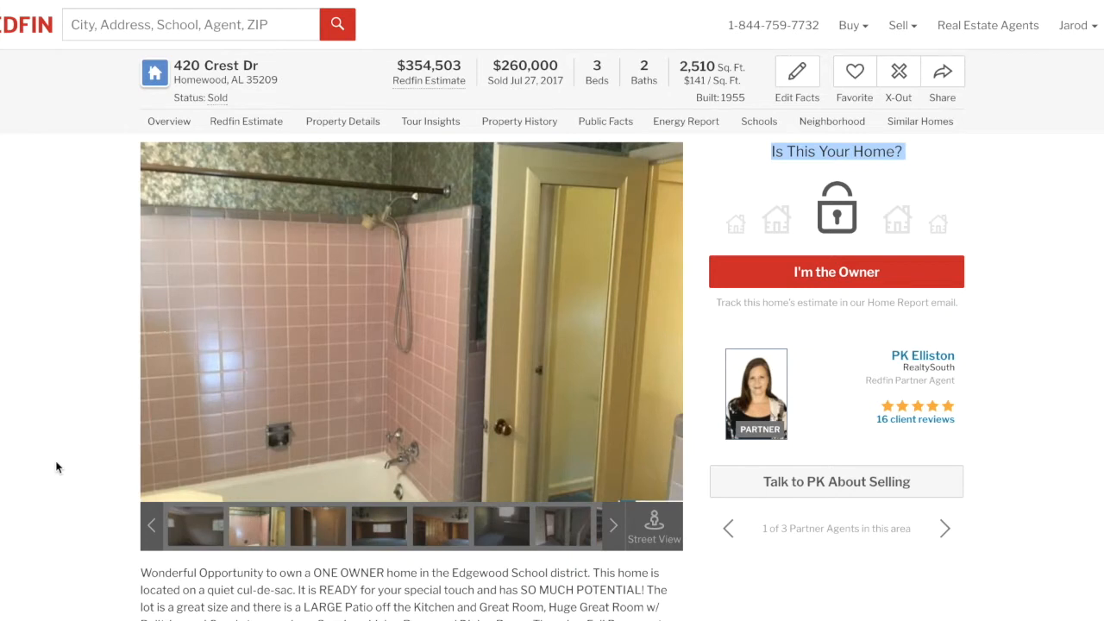
scroll(56, 466, "down", 1)
scroll(449, 500, "up", 1)
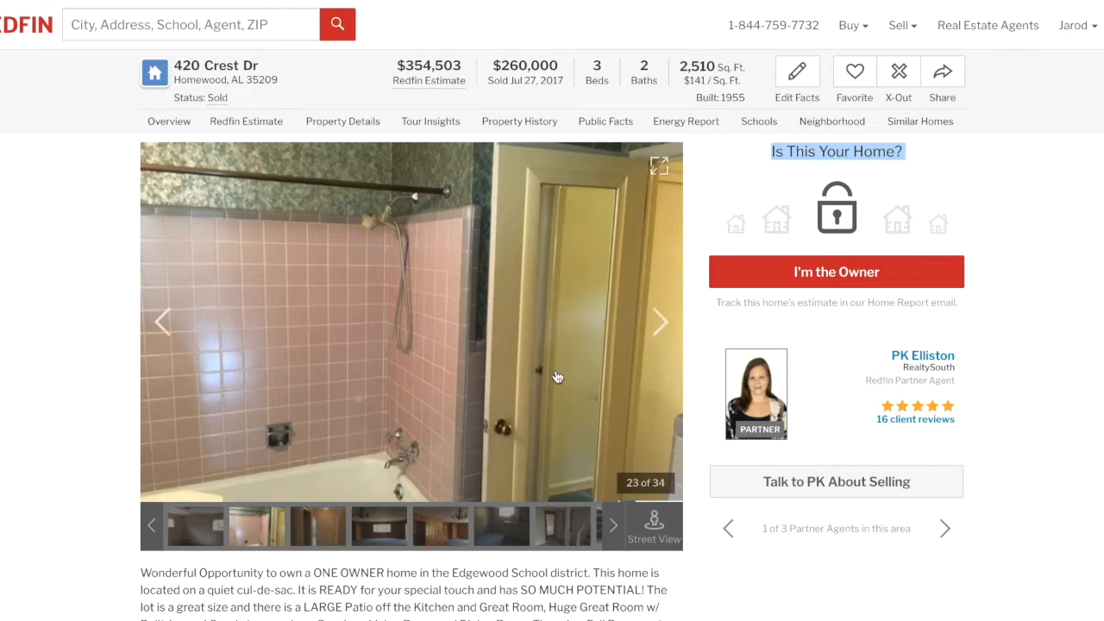
left_click(653, 613)
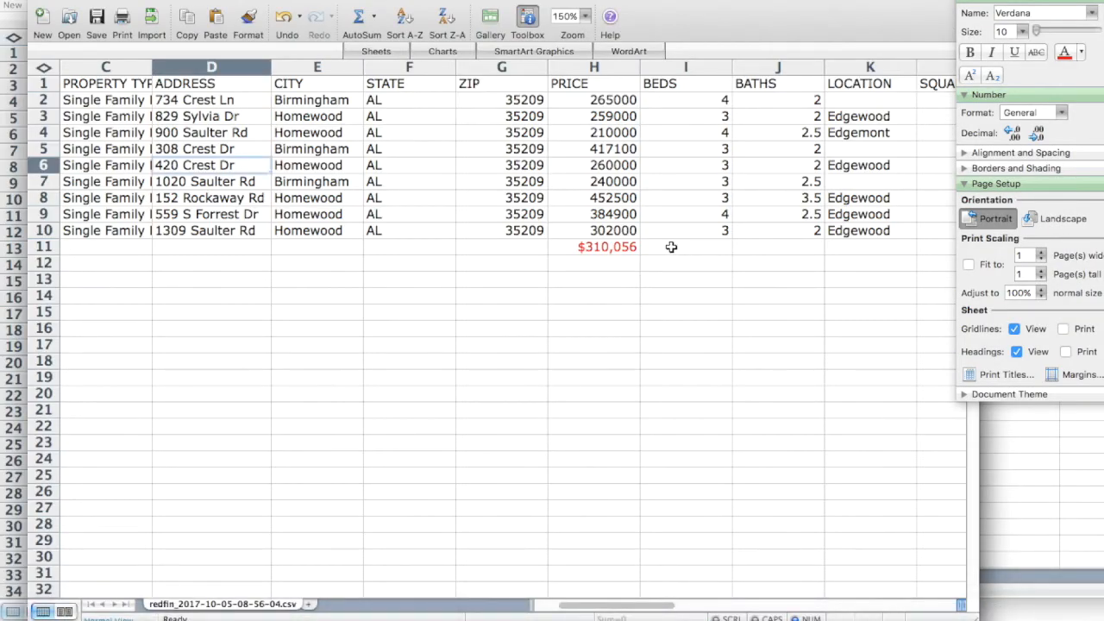
left_click(39, 165)
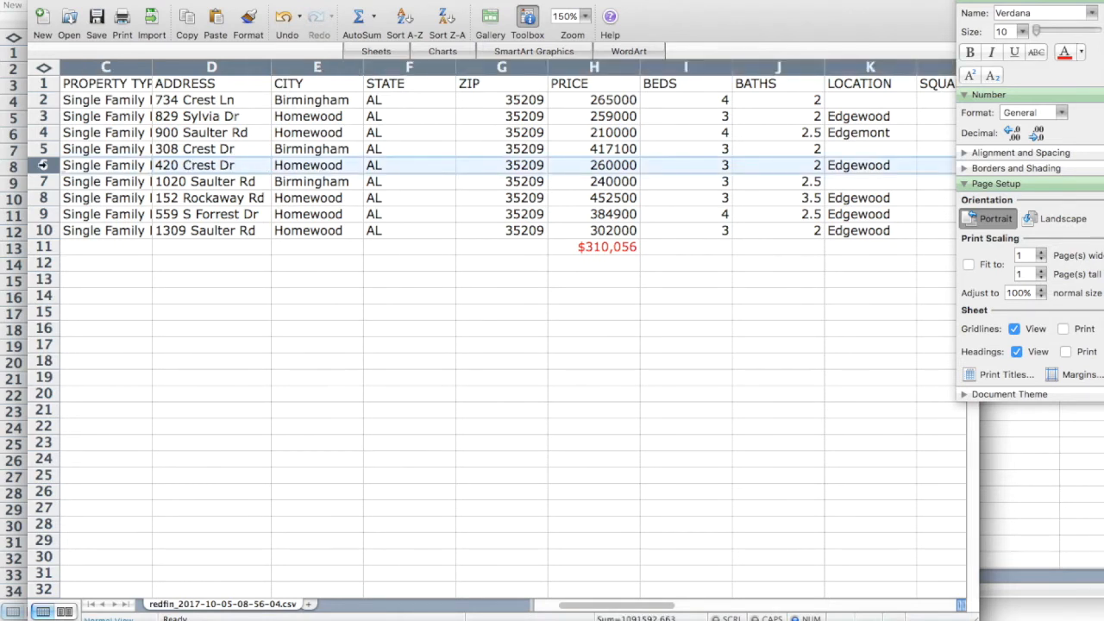
right_click(41, 165)
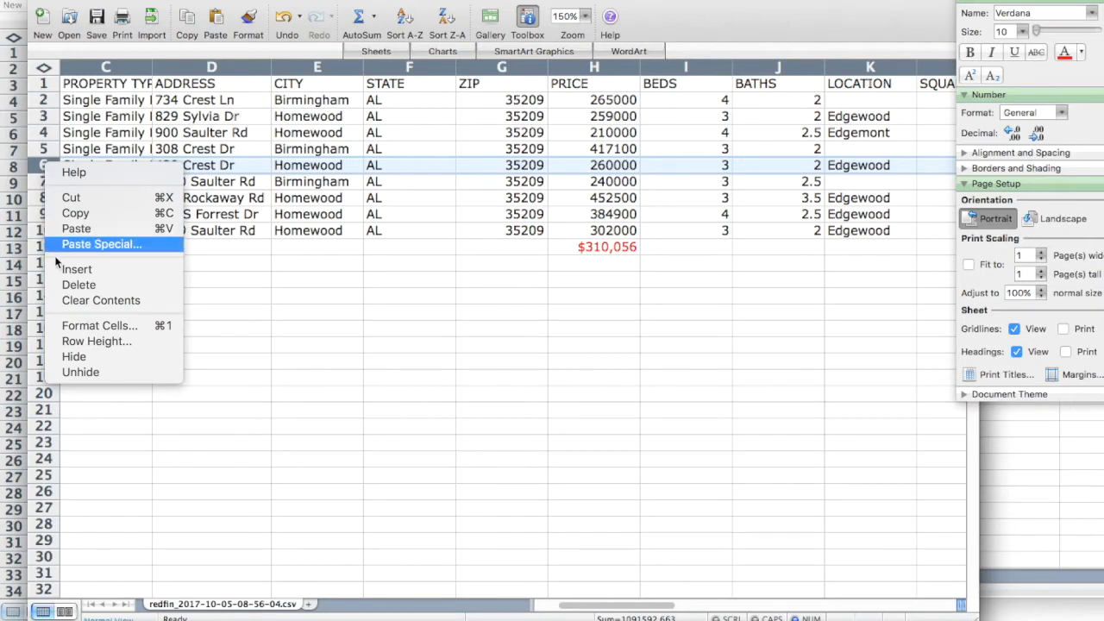
left_click(74, 285)
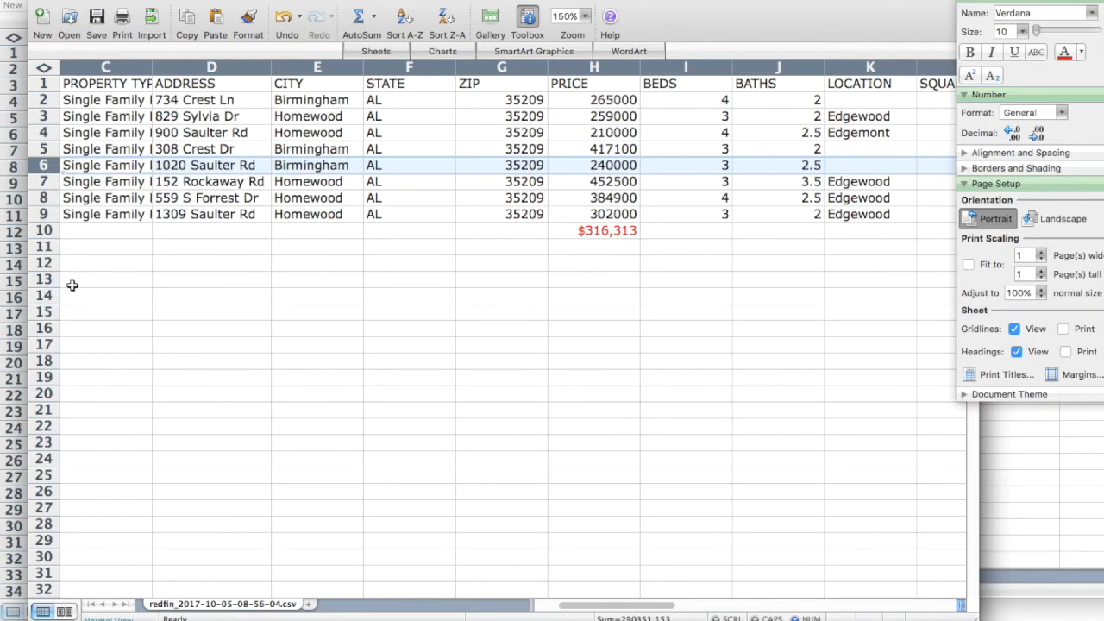
scroll(581, 241, "right", 7)
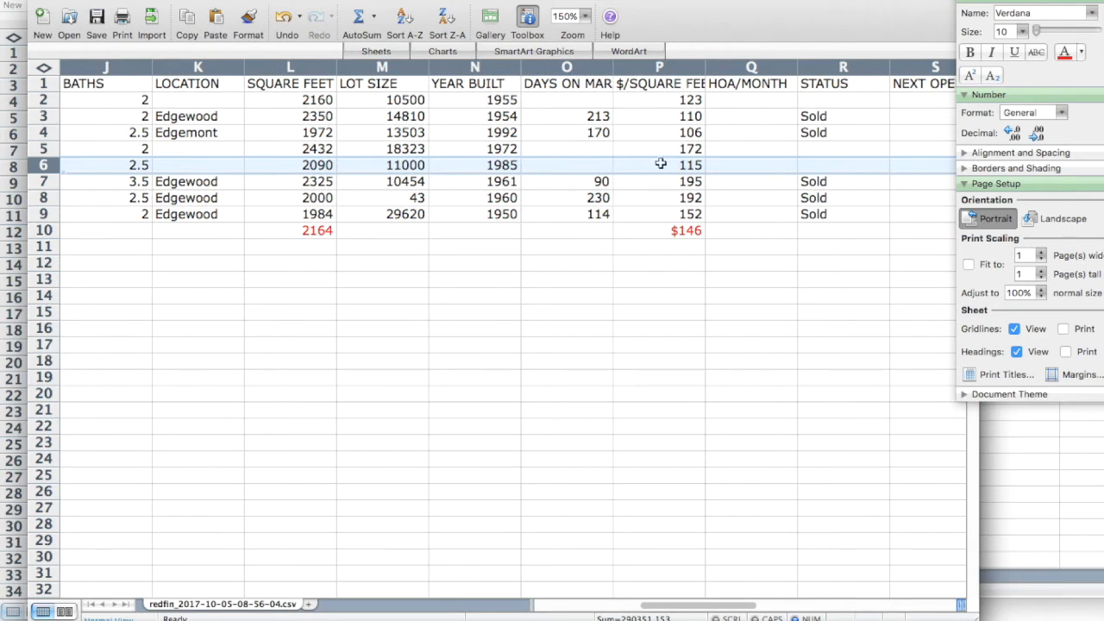
double_click(703, 68)
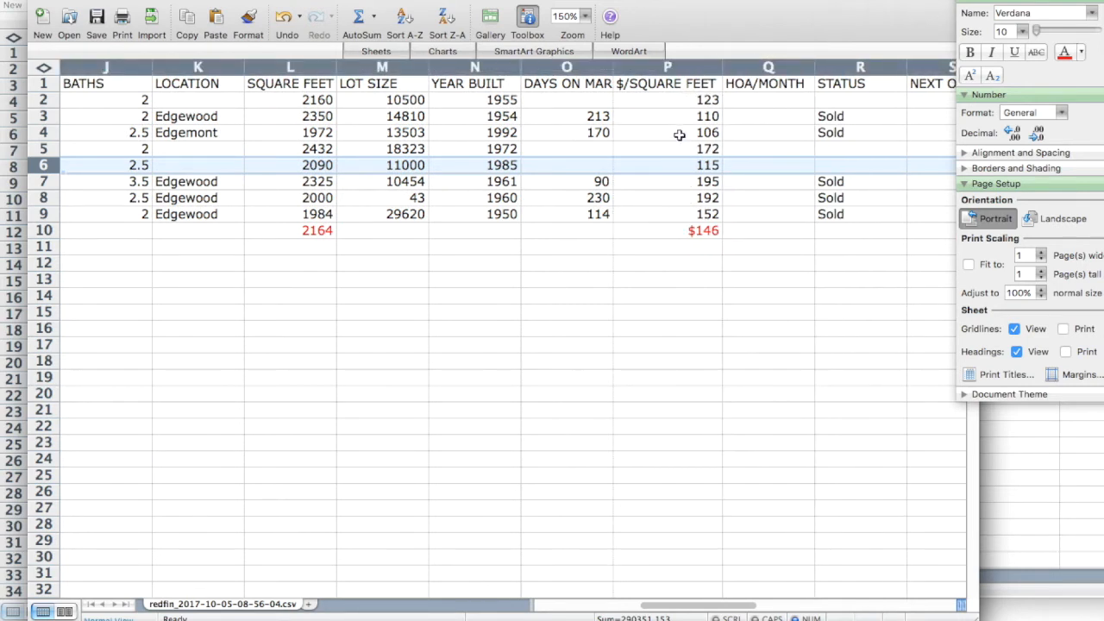
left_click(678, 133)
key("Left")
key("Left")
key("Left")
key("Left")
key("Left")
key("Left")
key("Left")
key("Left")
key("Left")
key("Left")
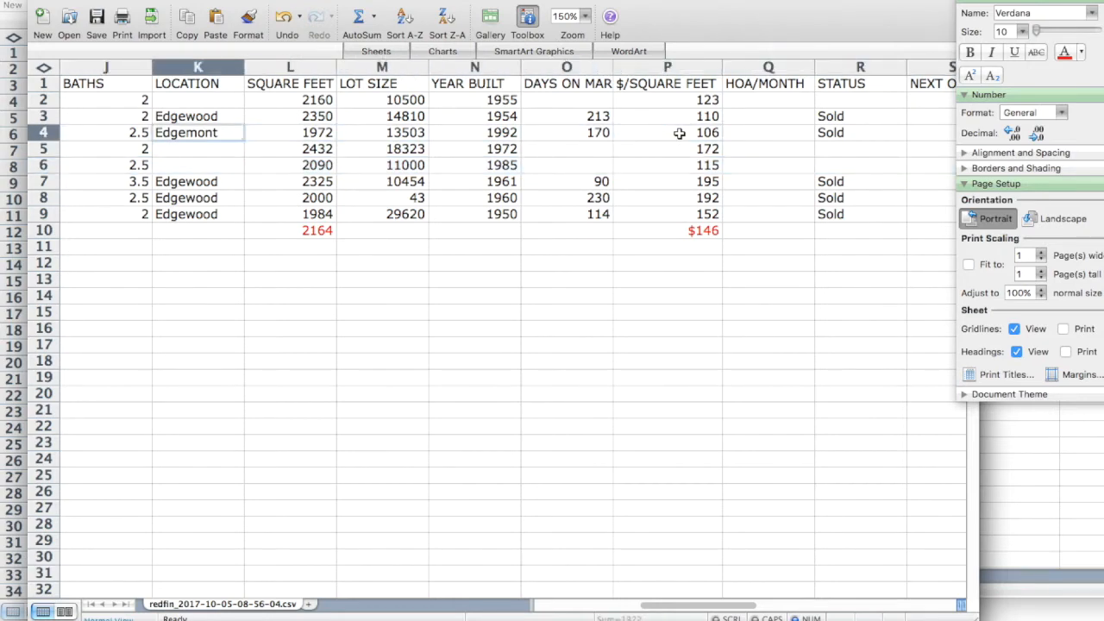
key("Left")
key("Left")
key("Left")
key("Left")
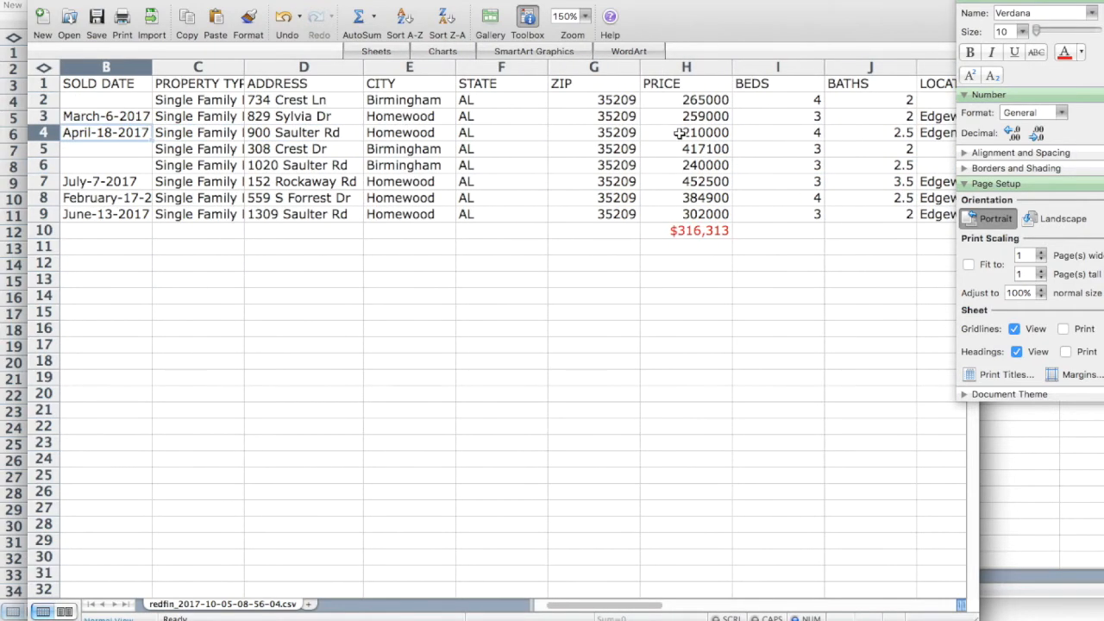
key("Right")
key("Right")
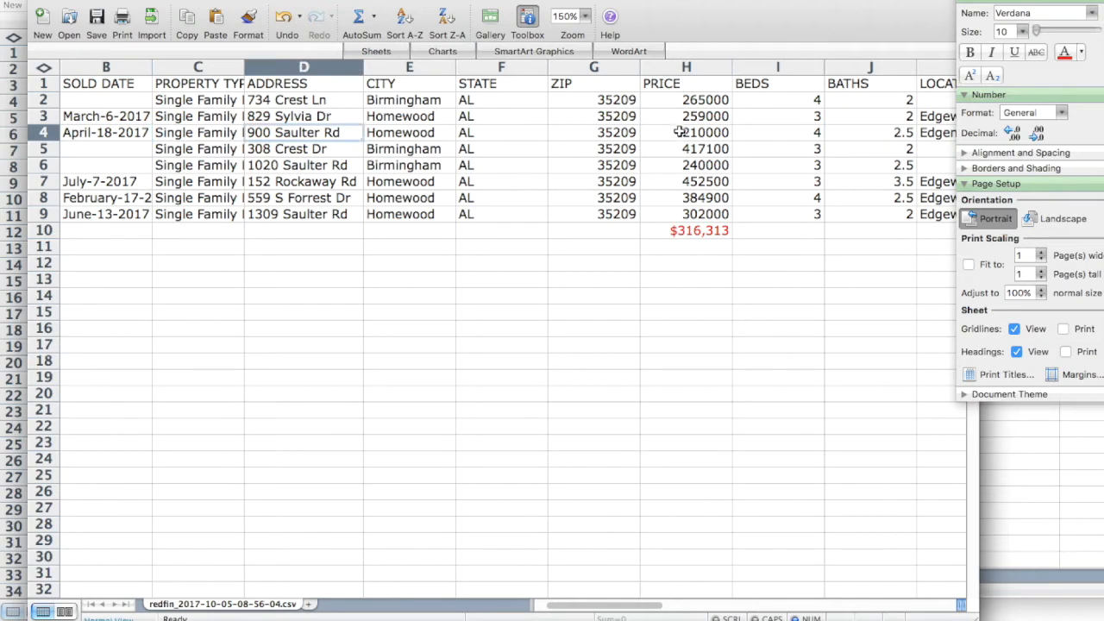
mouse_move(154, 611)
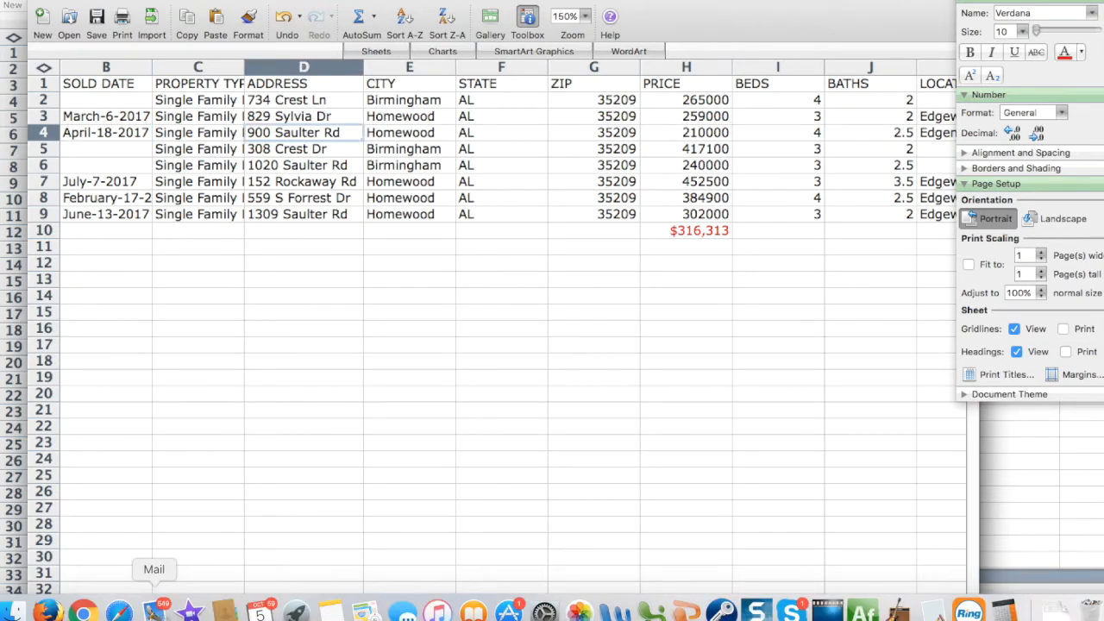
left_click(83, 612)
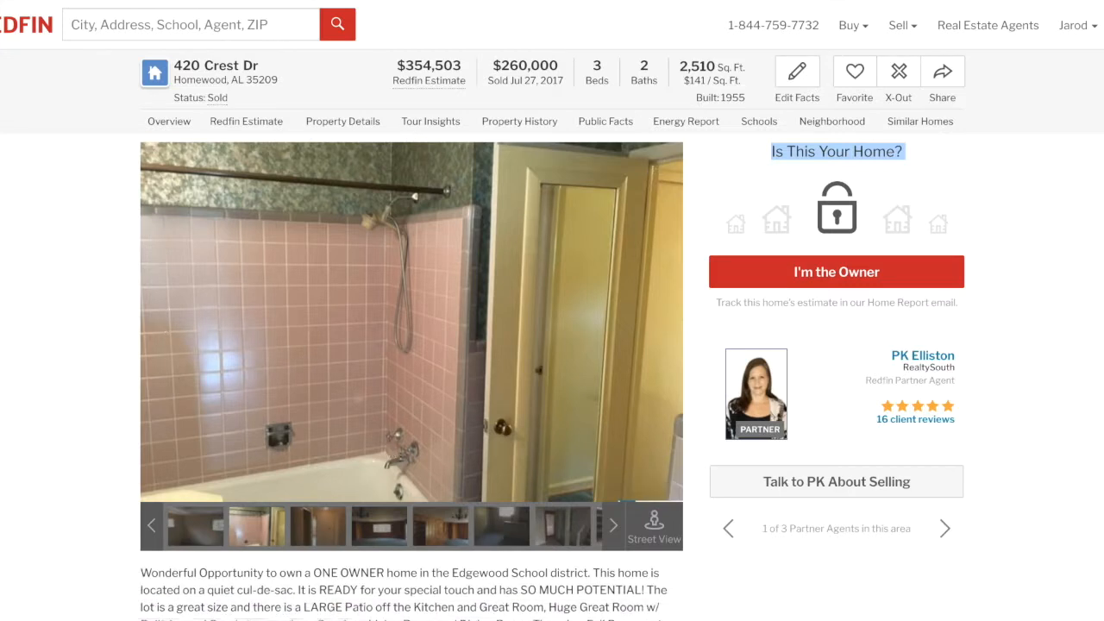
left_click(511, 2)
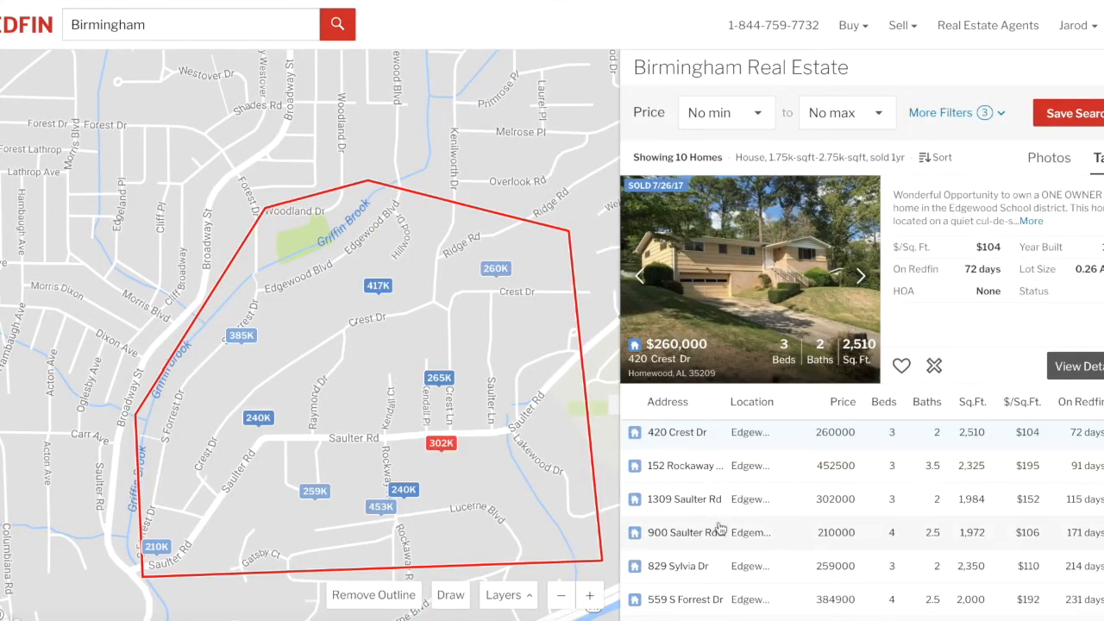
left_click(697, 539)
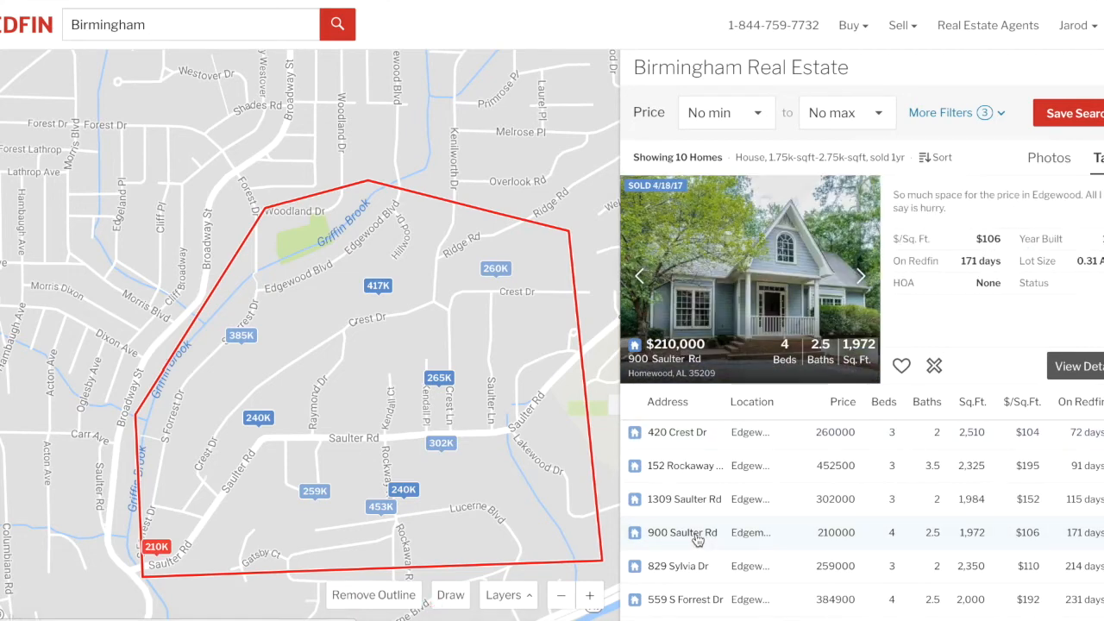
left_click(158, 547)
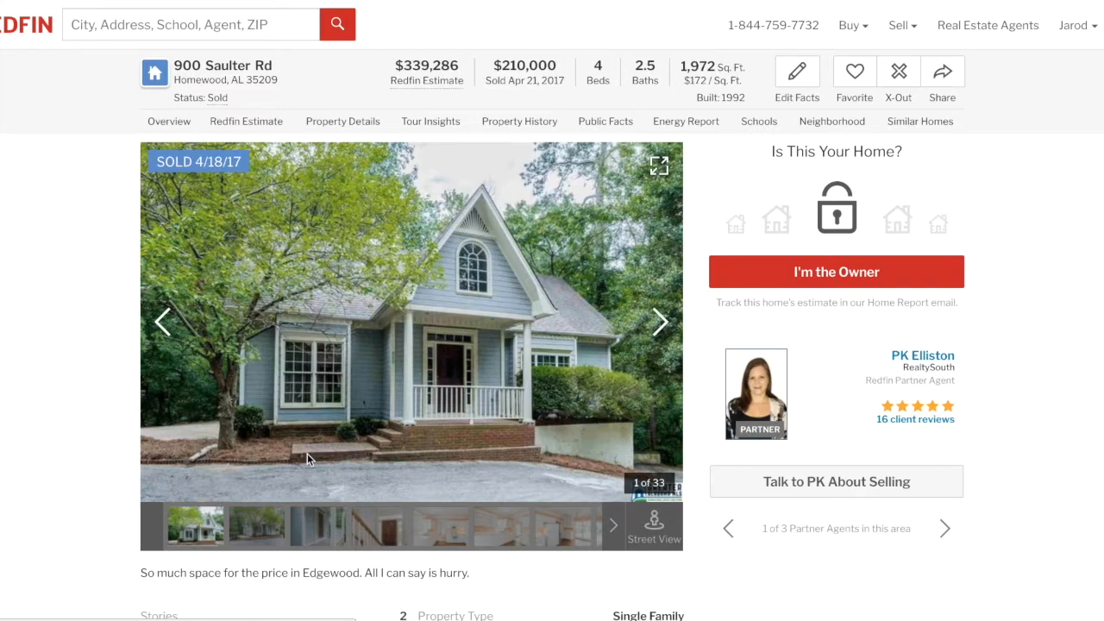
left_click(659, 321)
left_click(659, 321)
left_click(659, 321)
left_click(659, 320)
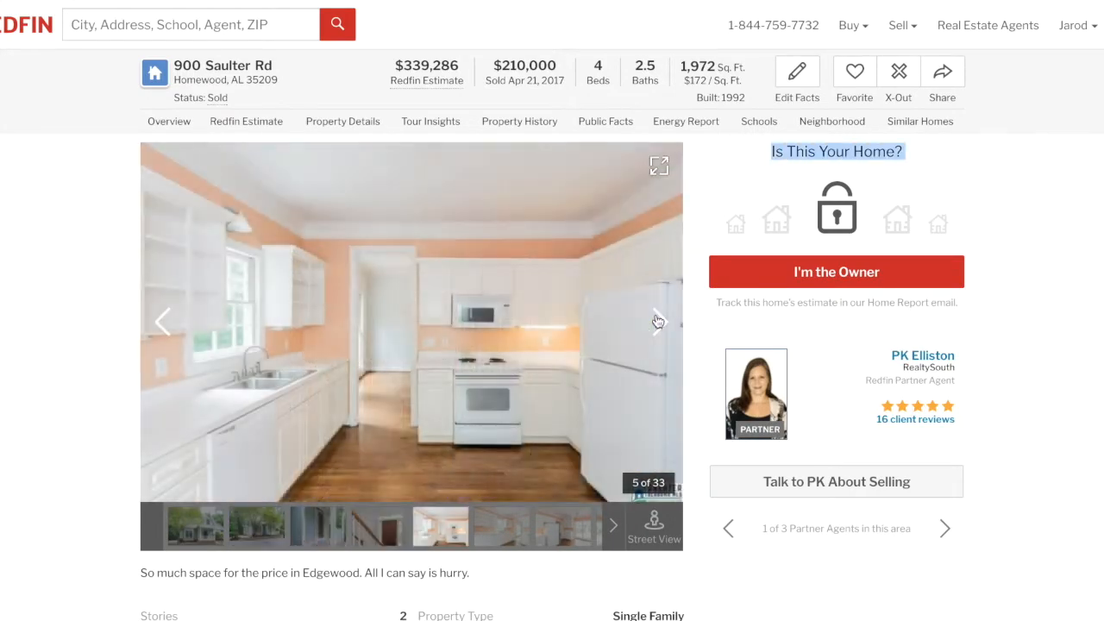
left_click(659, 321)
left_click(658, 320)
left_click(658, 321)
left_click(658, 321)
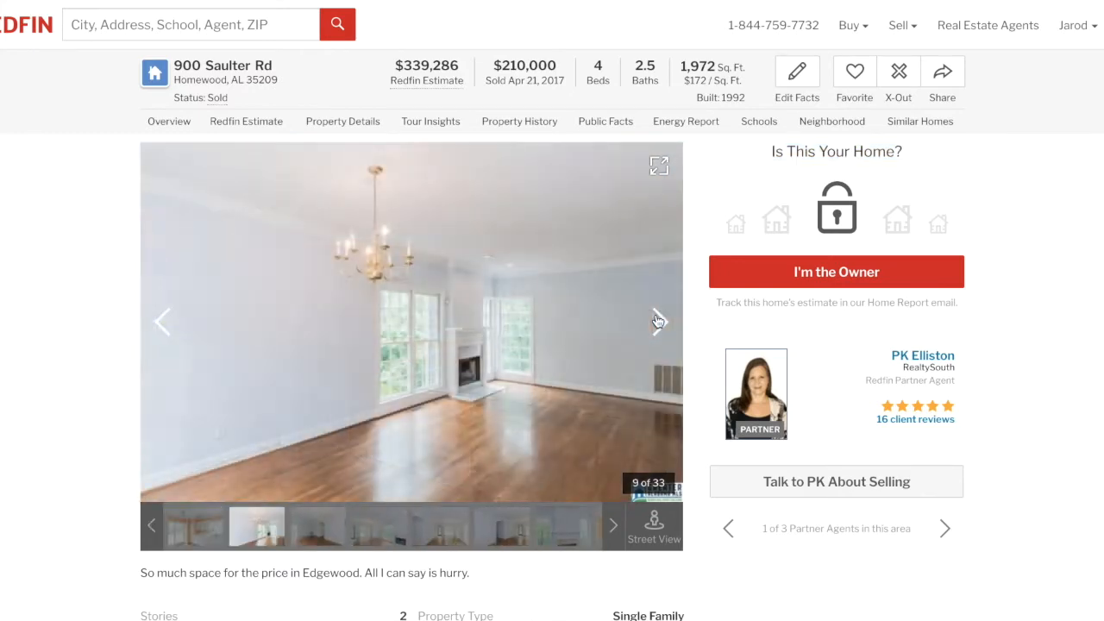
left_click(659, 321)
left_click(658, 320)
left_click(658, 321)
left_click(658, 320)
left_click(658, 321)
left_click(658, 321)
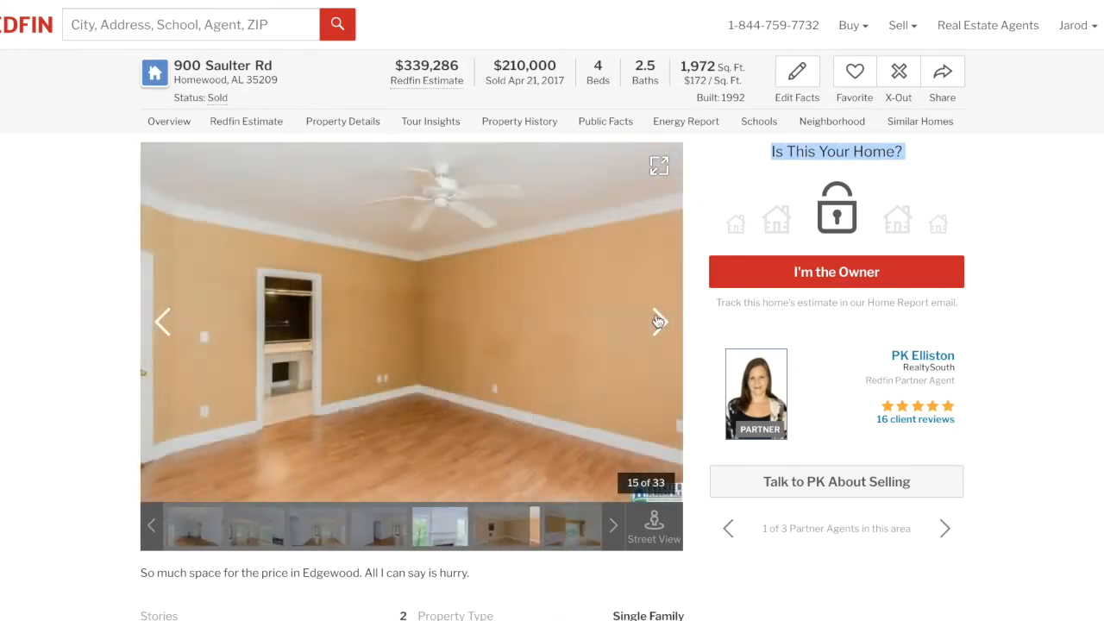
left_click(659, 321)
left_click(659, 321)
left_click(659, 321)
left_click(659, 321)
left_click(659, 321)
left_click(659, 321)
left_click(659, 320)
left_click(659, 321)
scroll(38, 445, "down", 6)
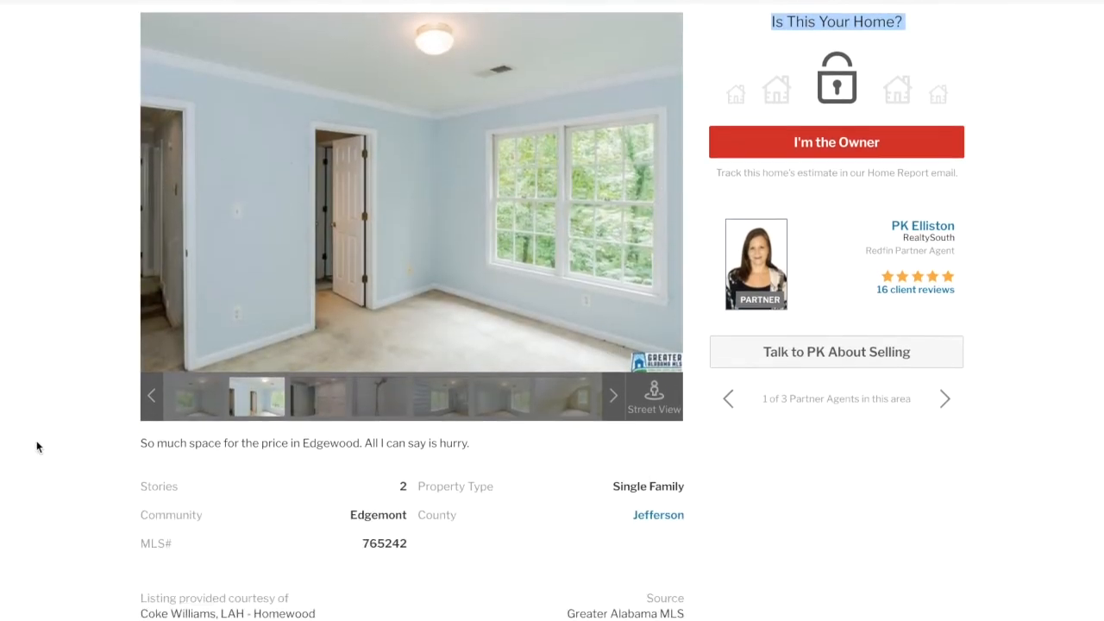
scroll(37, 446, "up", 7)
scroll(37, 446, "down", 1)
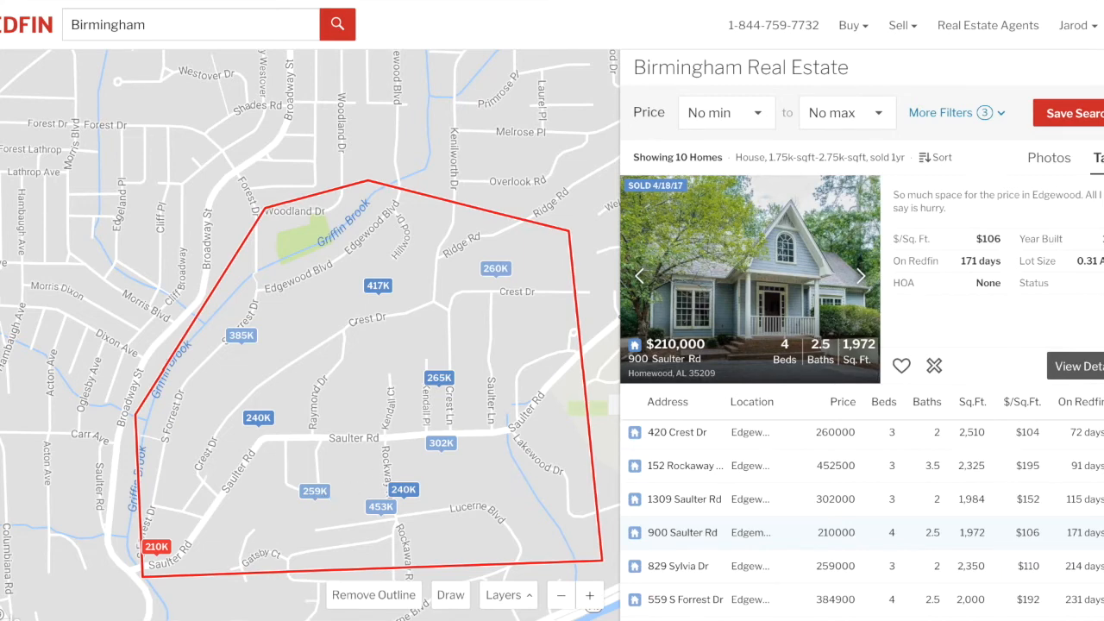
left_click(653, 599)
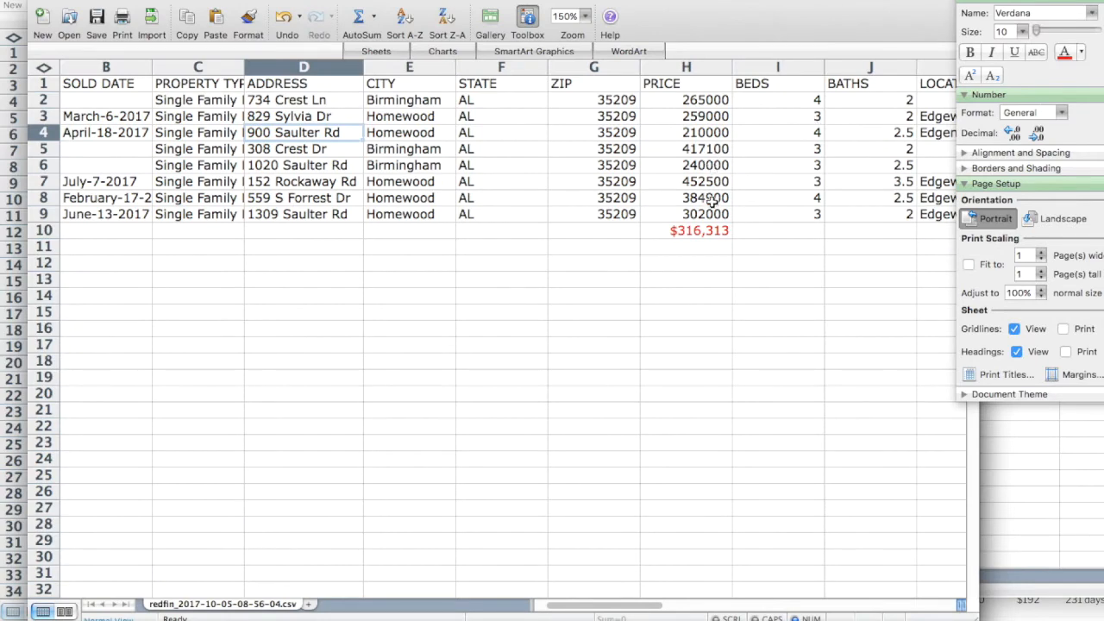
scroll(713, 203, "right", 6)
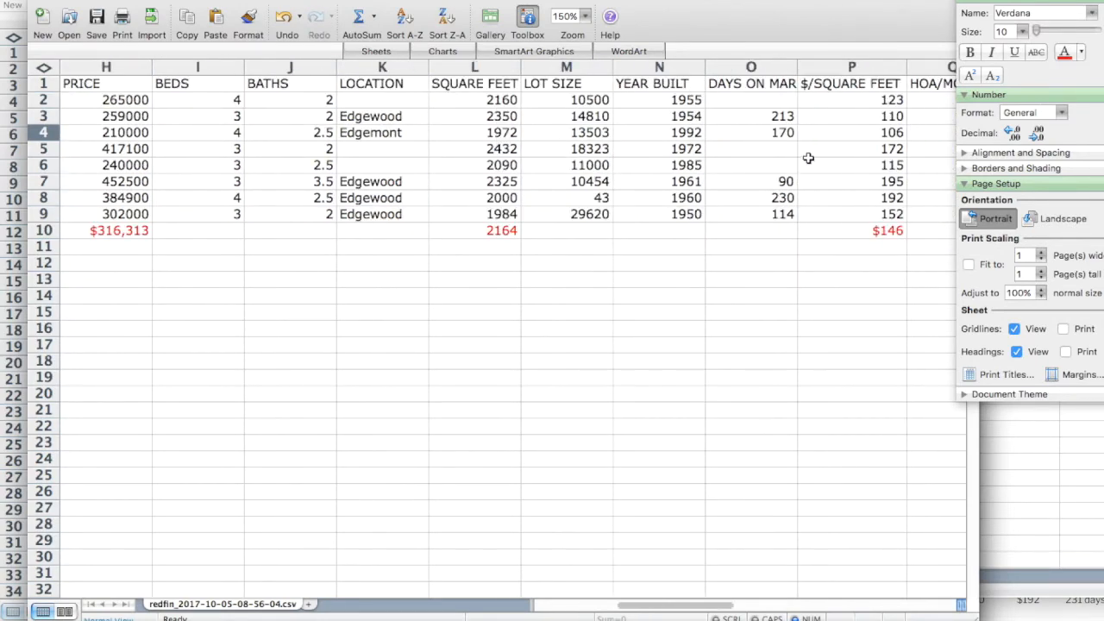
left_click(831, 136)
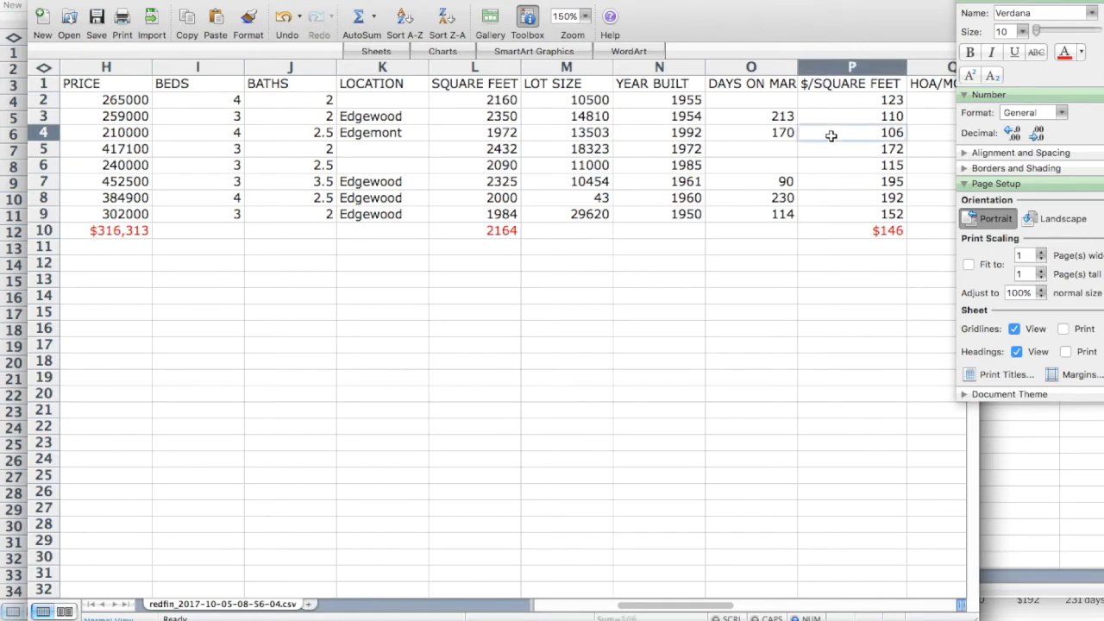
left_click(834, 183)
key("Left")
key("Left")
key("Left")
key("Left")
key("Left")
key("Left")
key("Left")
key("Left")
key("Left")
key("Left")
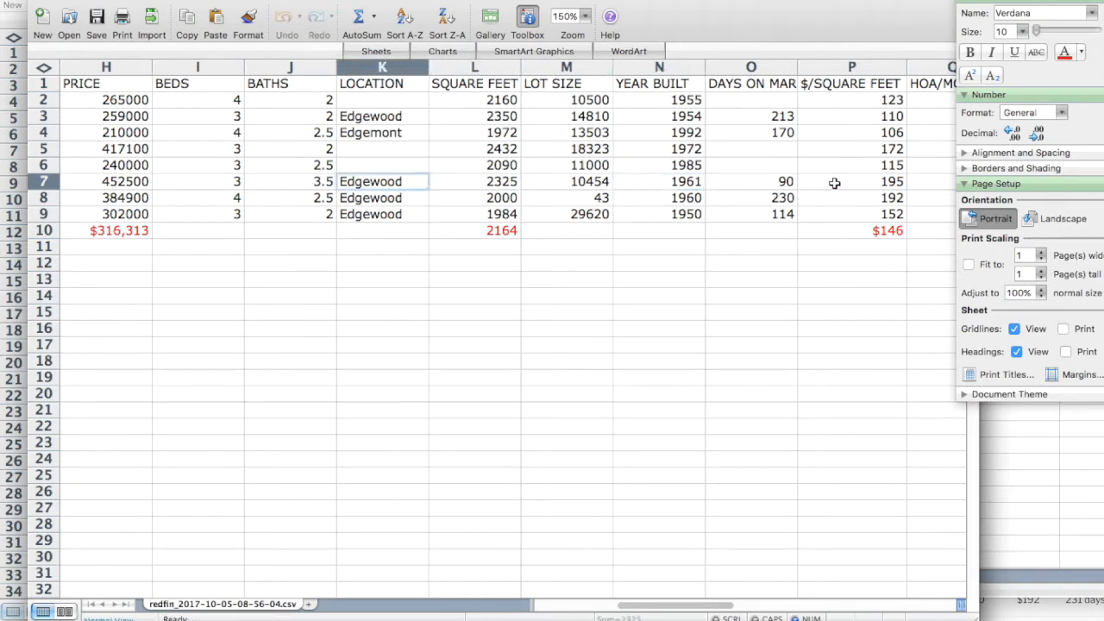
key("Left")
key("Left")
key("Left")
key("Left")
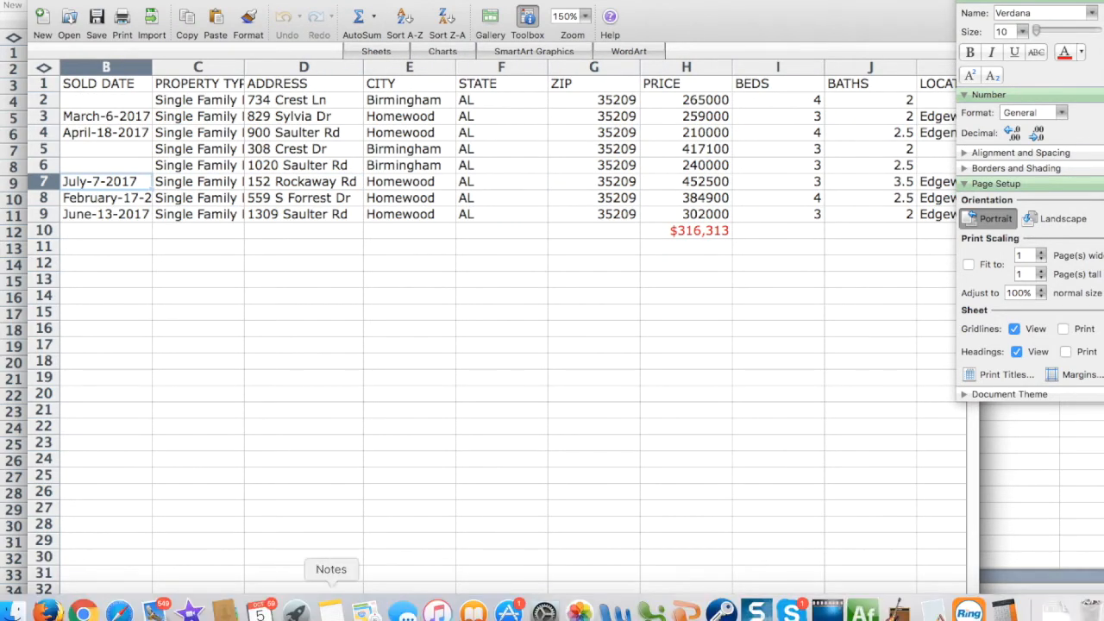
left_click(83, 610)
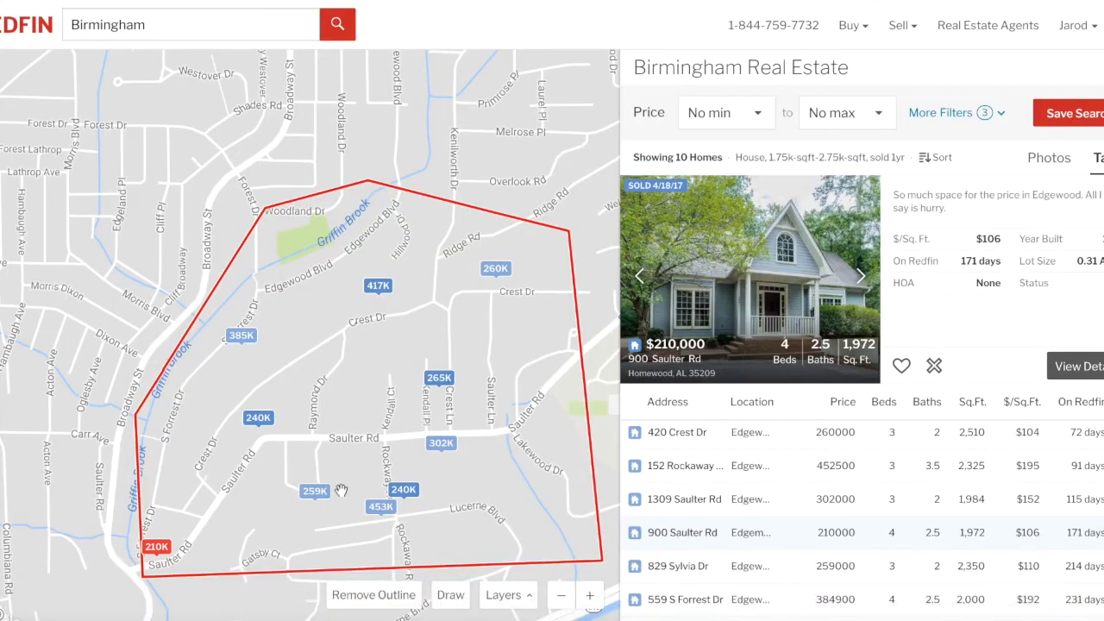
left_click(381, 507)
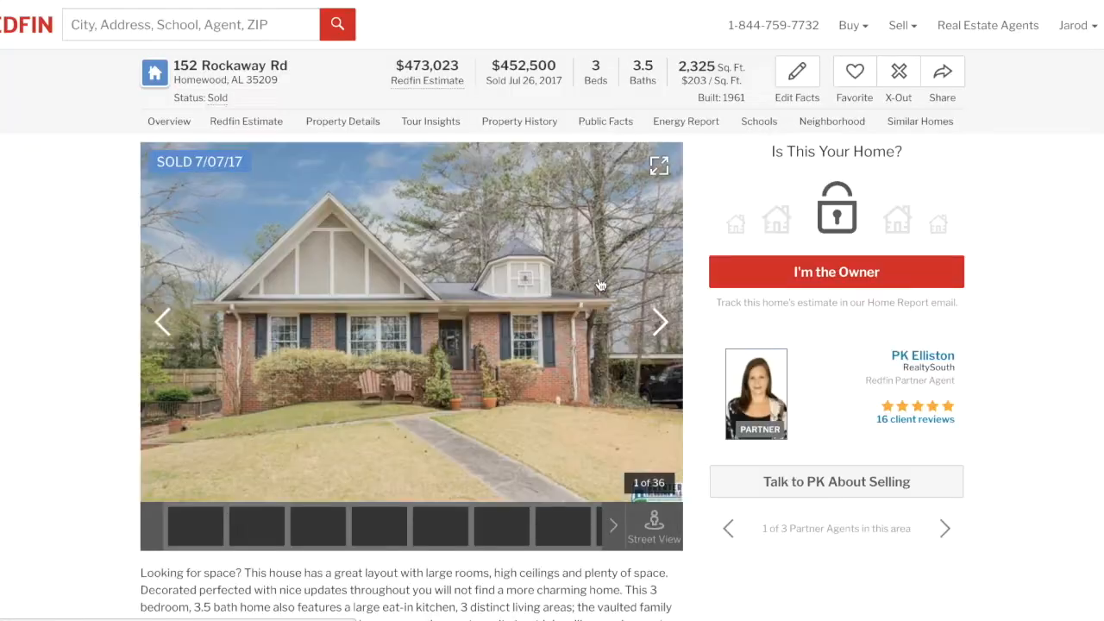
left_click(660, 335)
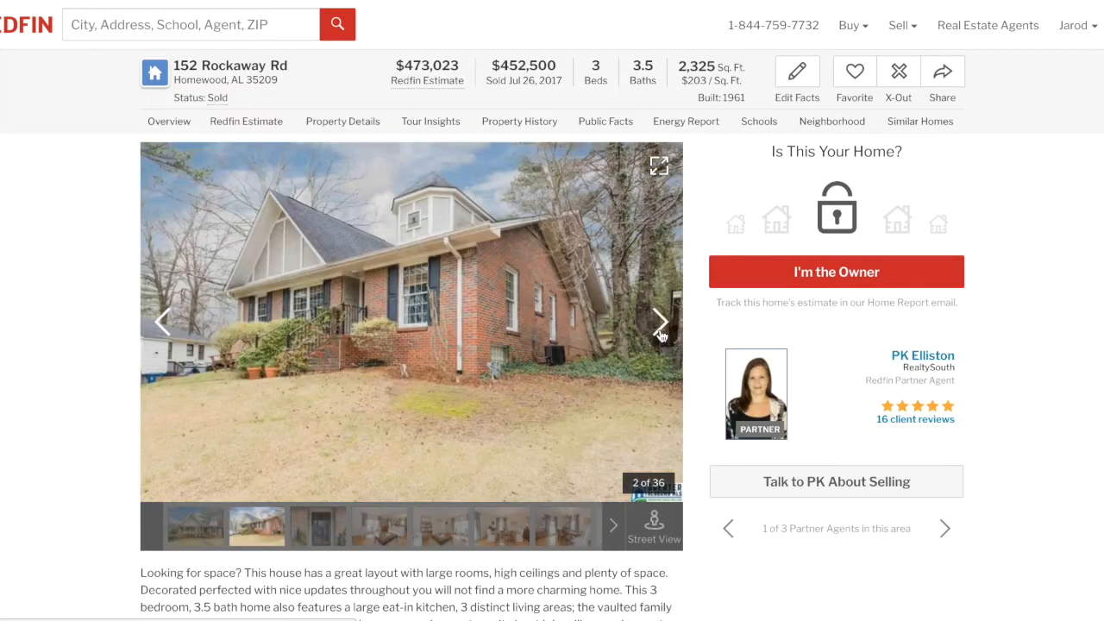
left_click(661, 335)
left_click(660, 335)
left_click(660, 334)
left_click(661, 335)
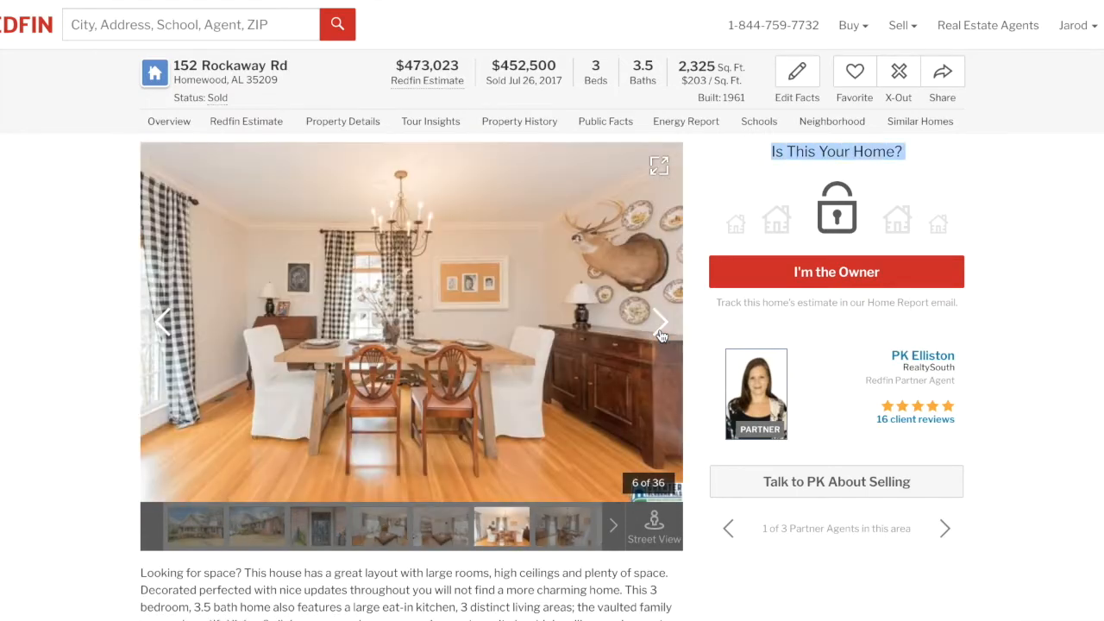
left_click(660, 334)
left_click(661, 335)
left_click(660, 334)
left_click(661, 334)
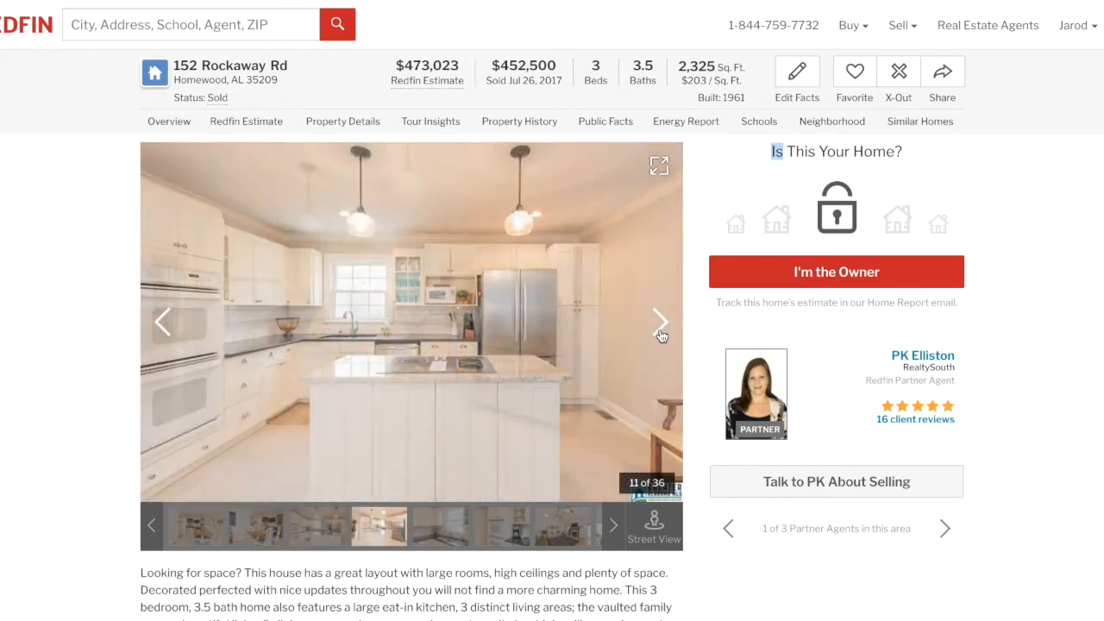
left_click(661, 334)
left_click(661, 334)
left_click(660, 335)
left_click(660, 335)
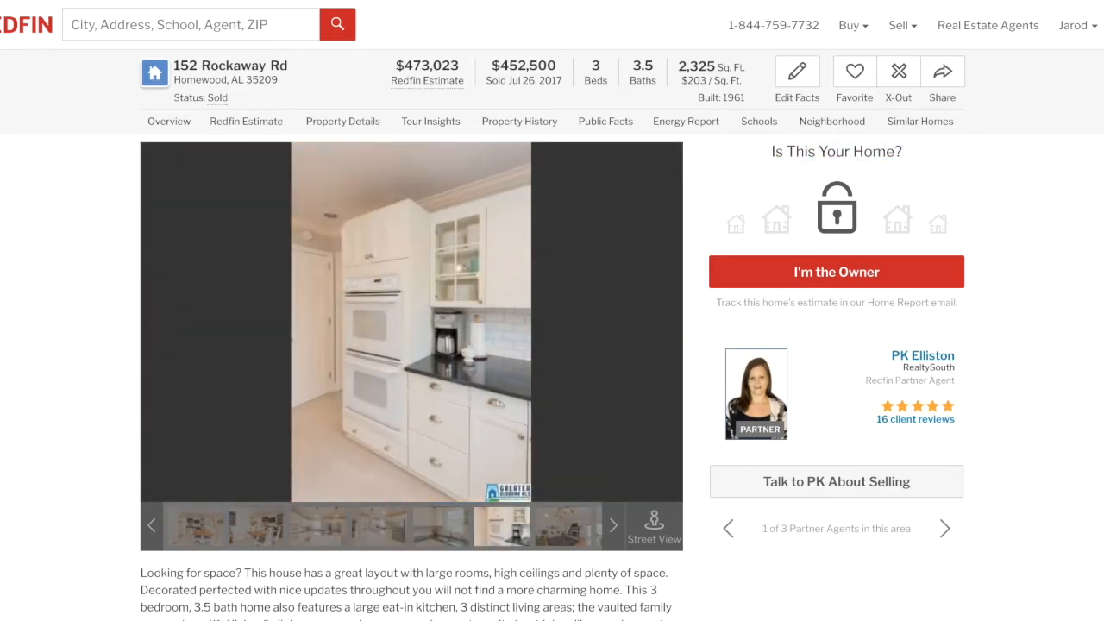
Continue through the kitchen, bath, bedroom, basement and backyard photos, cycling back to the first one.
left_click(659, 332)
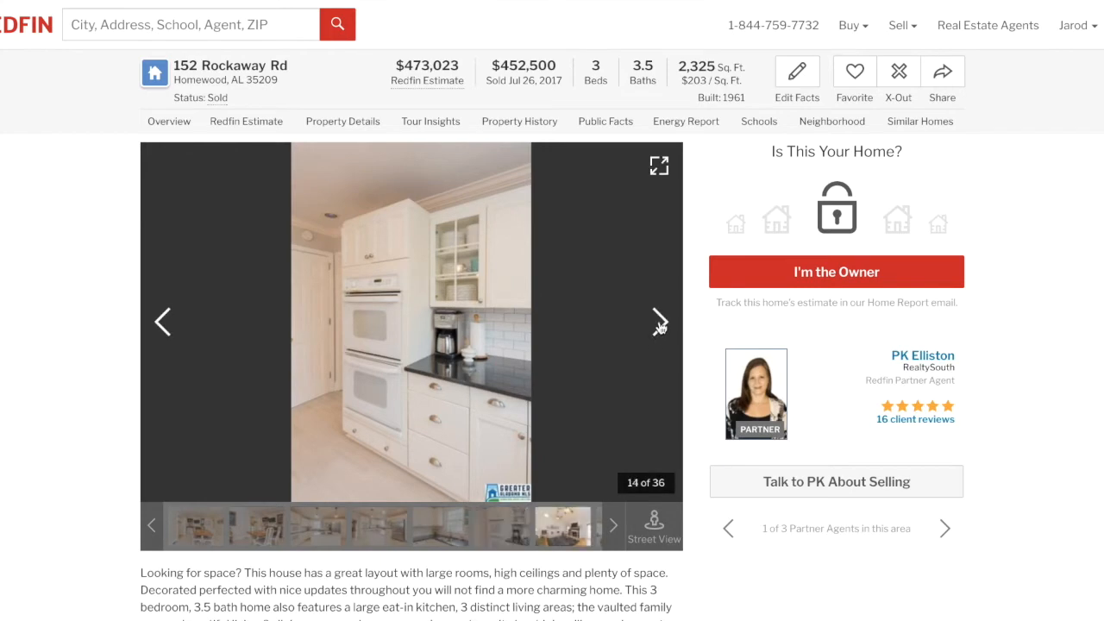
left_click(659, 330)
left_click(659, 328)
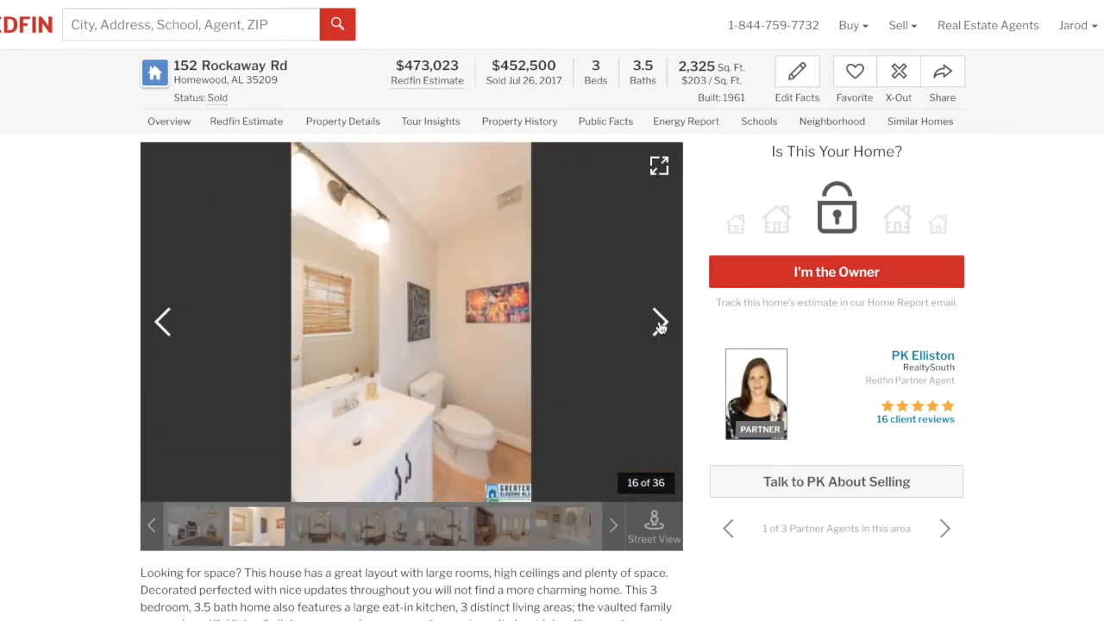
left_click(660, 326)
left_click(660, 325)
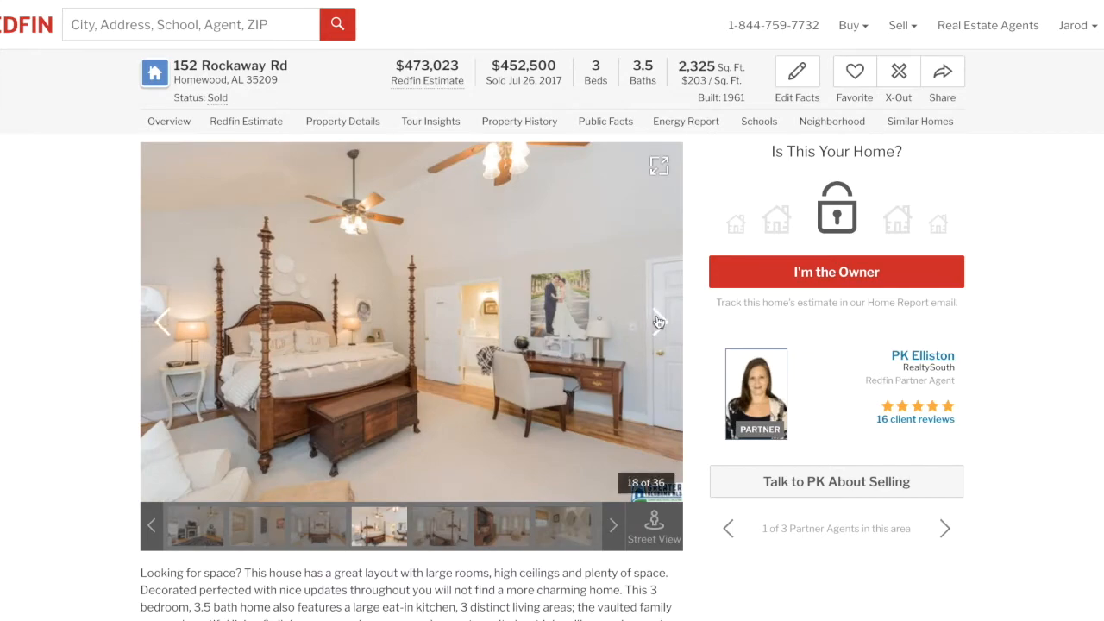
double_click(660, 321)
double_click(659, 321)
double_click(660, 321)
double_click(660, 321)
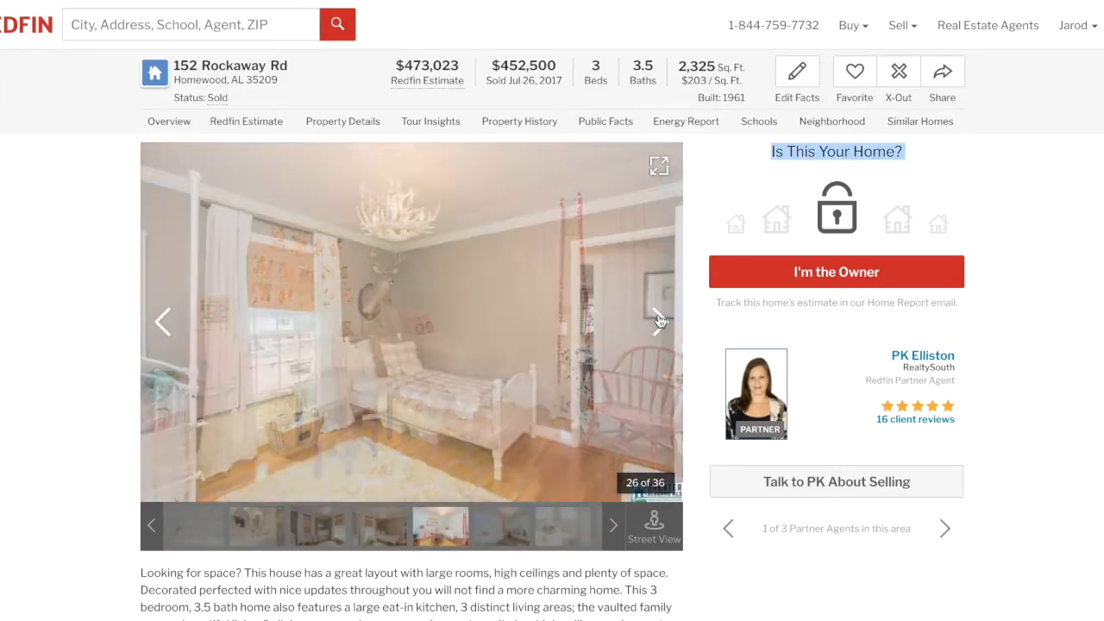
left_click(660, 321)
double_click(660, 320)
double_click(660, 321)
left_click(660, 321)
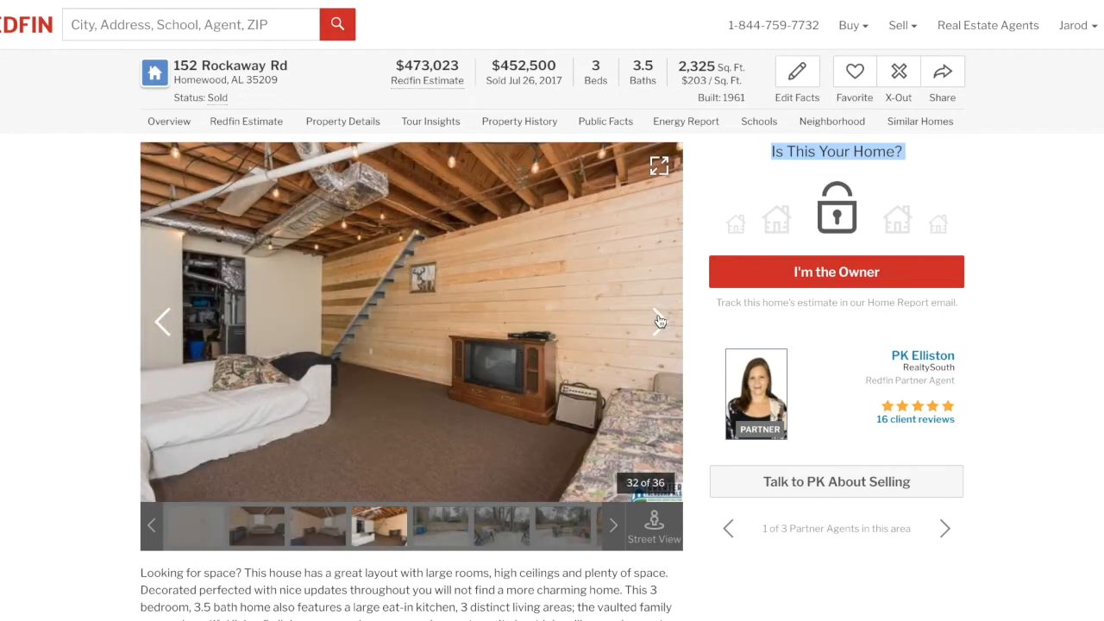
double_click(660, 321)
left_click(660, 321)
left_click(659, 321)
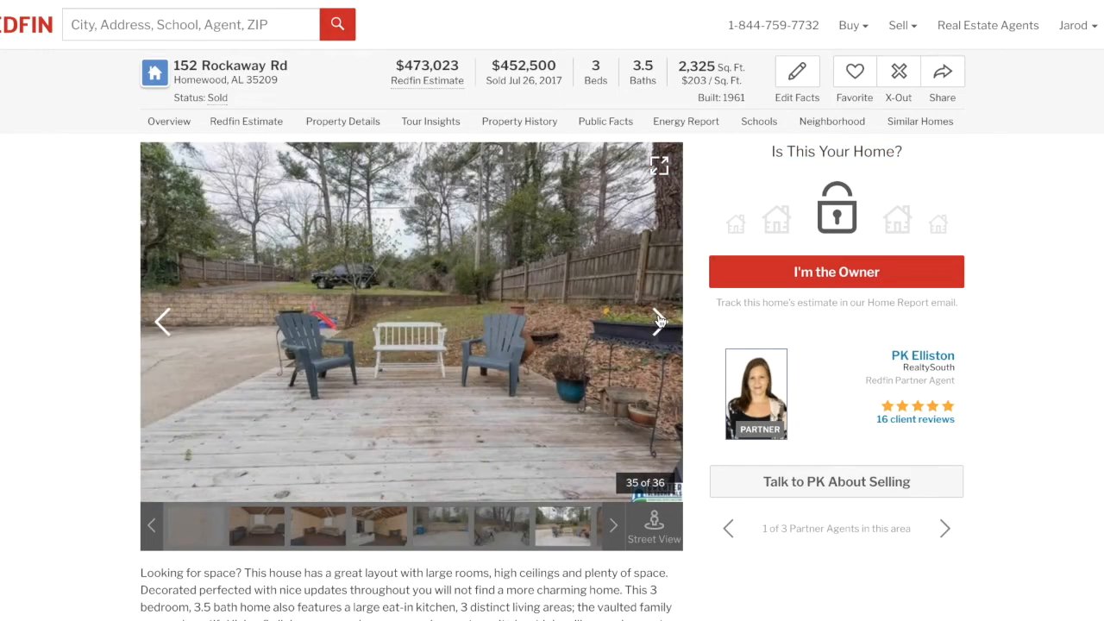
left_click(660, 321)
left_click(660, 321)
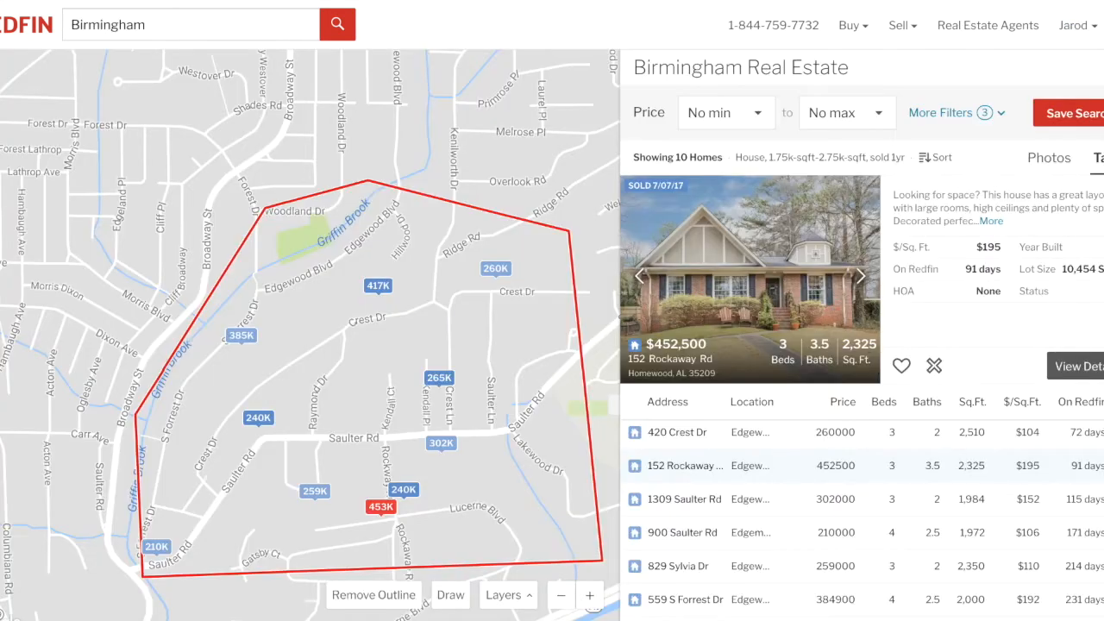
mouse_move(617, 610)
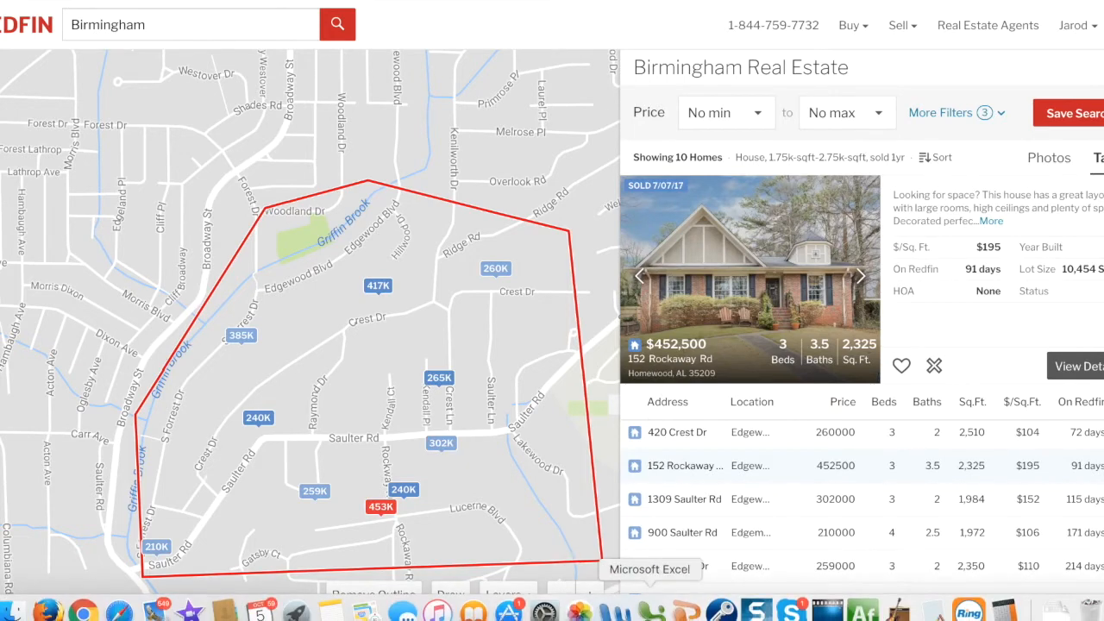
left_click(655, 614)
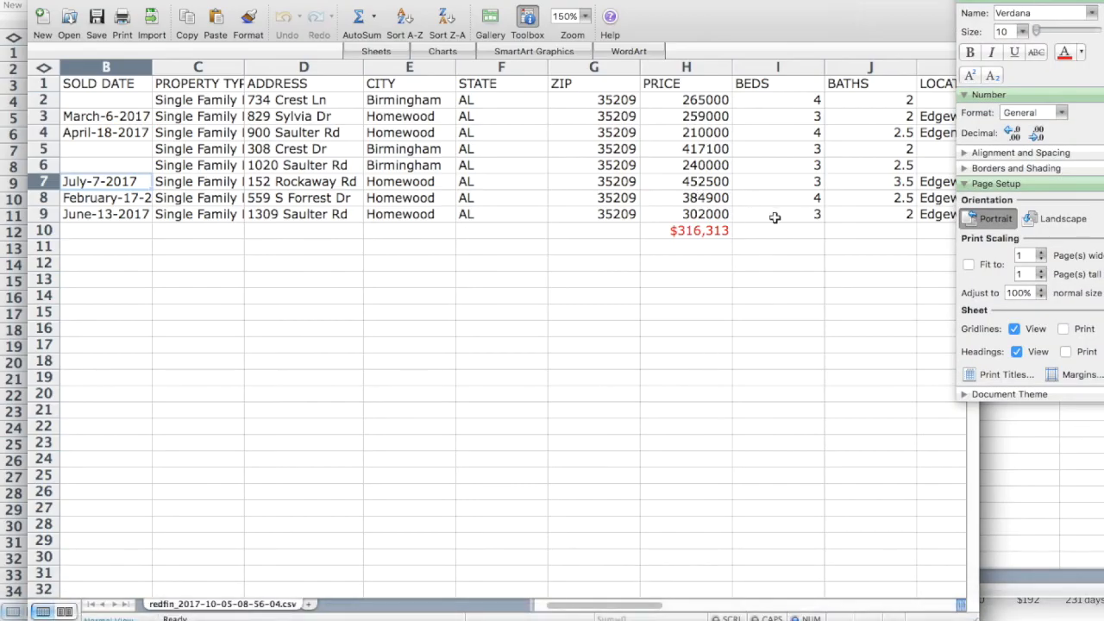
scroll(775, 217, "right", 2)
scroll(774, 217, "right", 4)
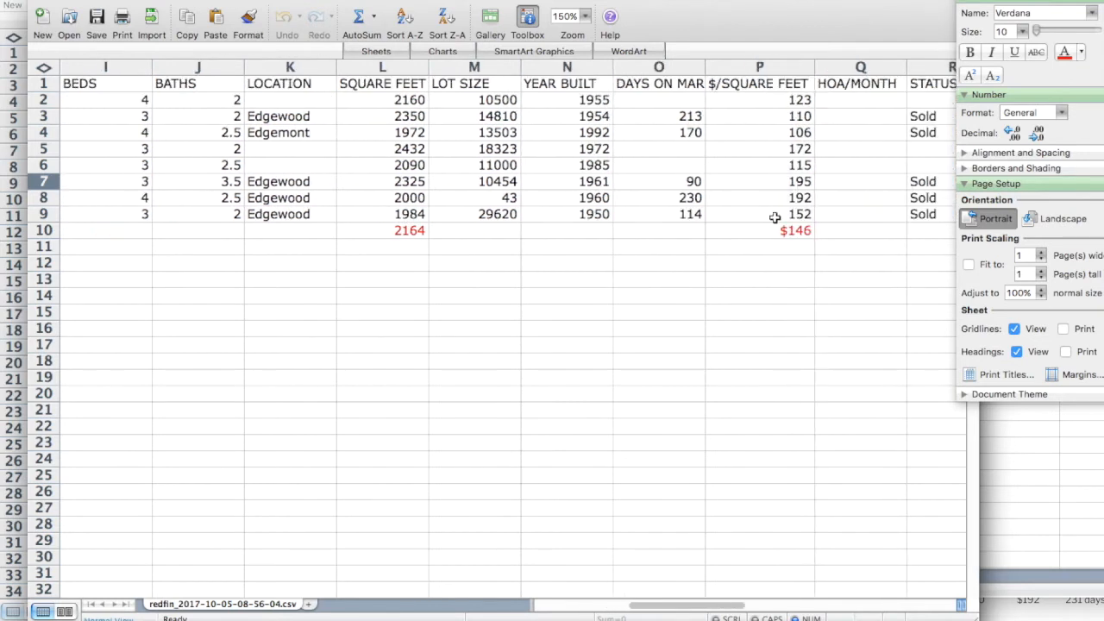
left_click(761, 183)
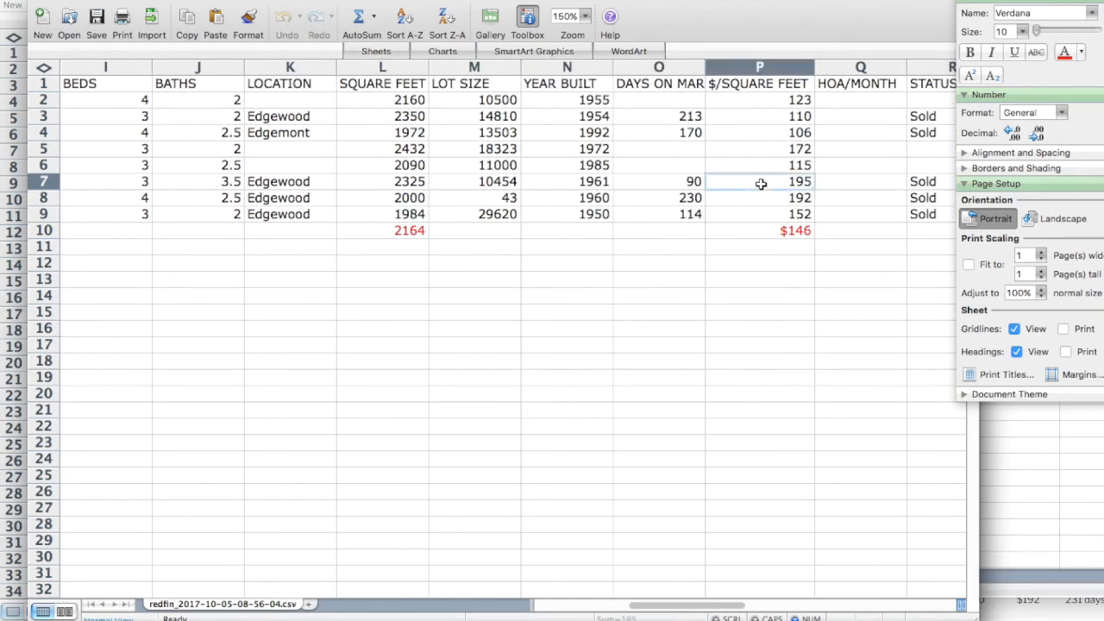
left_click(49, 183)
right_click(49, 182)
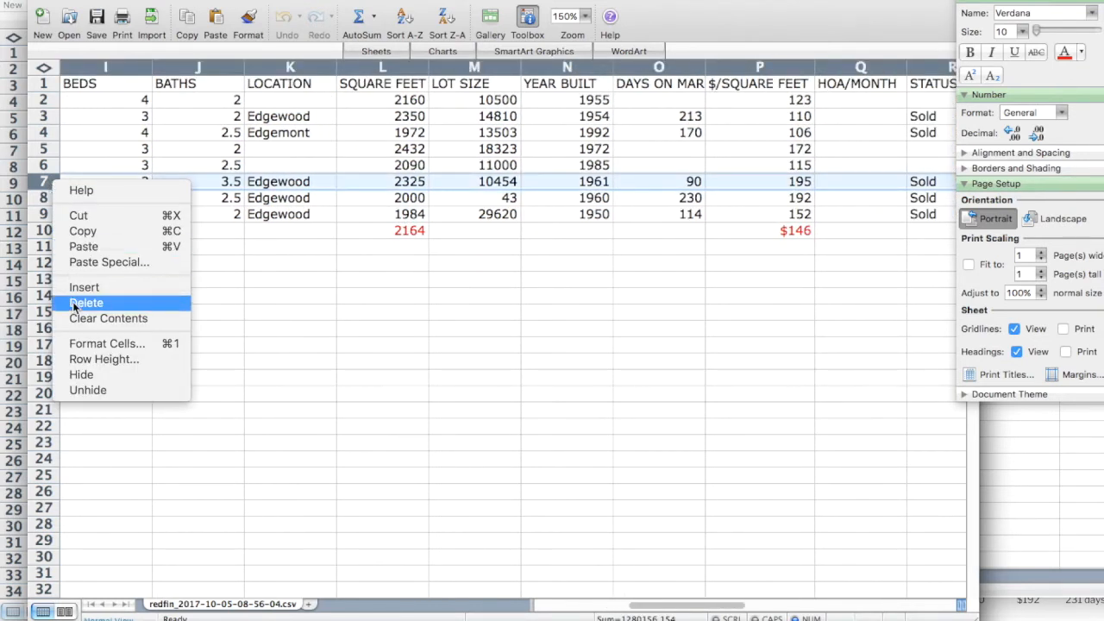
left_click(73, 301)
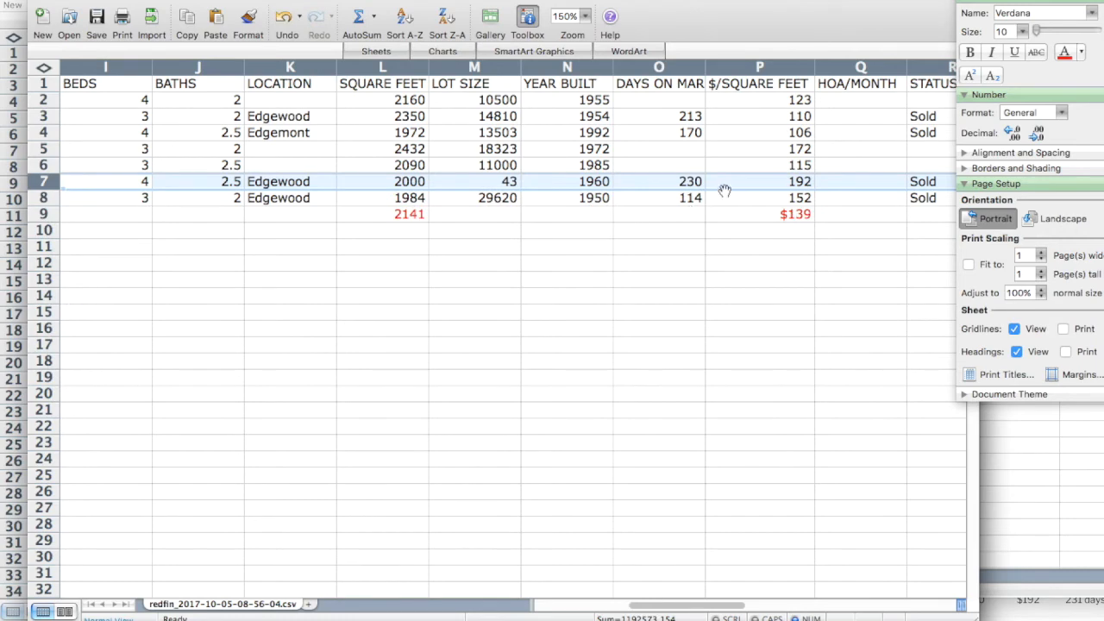
left_click(737, 181)
key("Left")
key("Left")
key("Left")
key("Left")
key("Left")
key("Left")
key("Left")
key("Left")
key("Left")
key("Left")
key("Left")
key("Left")
key("Left")
key("Left")
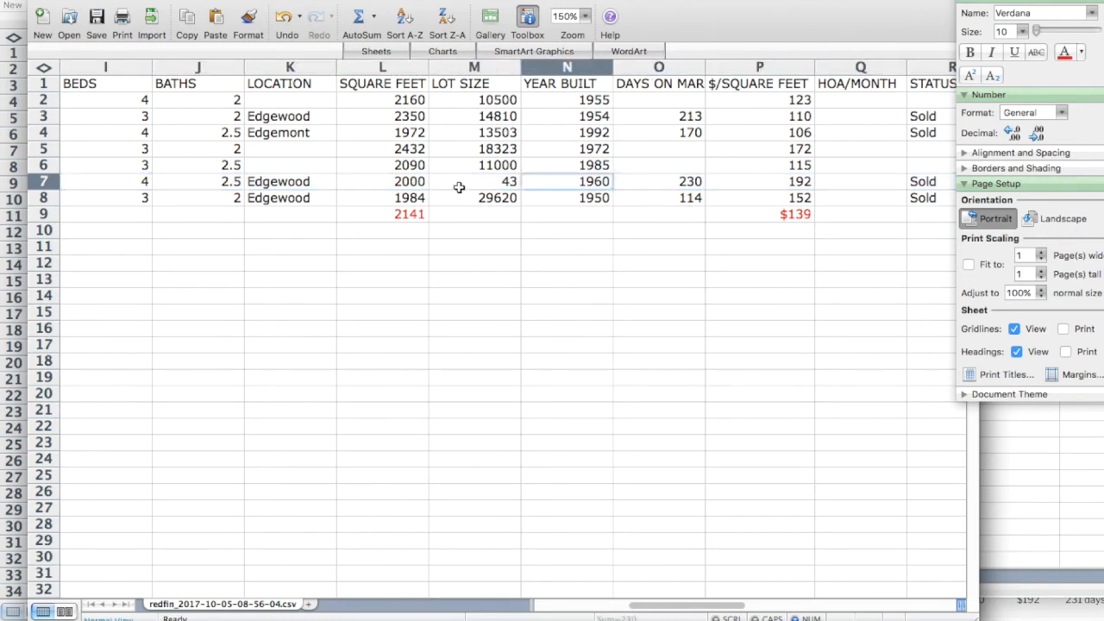
key("Left")
key("Right")
key("Right")
key("Right")
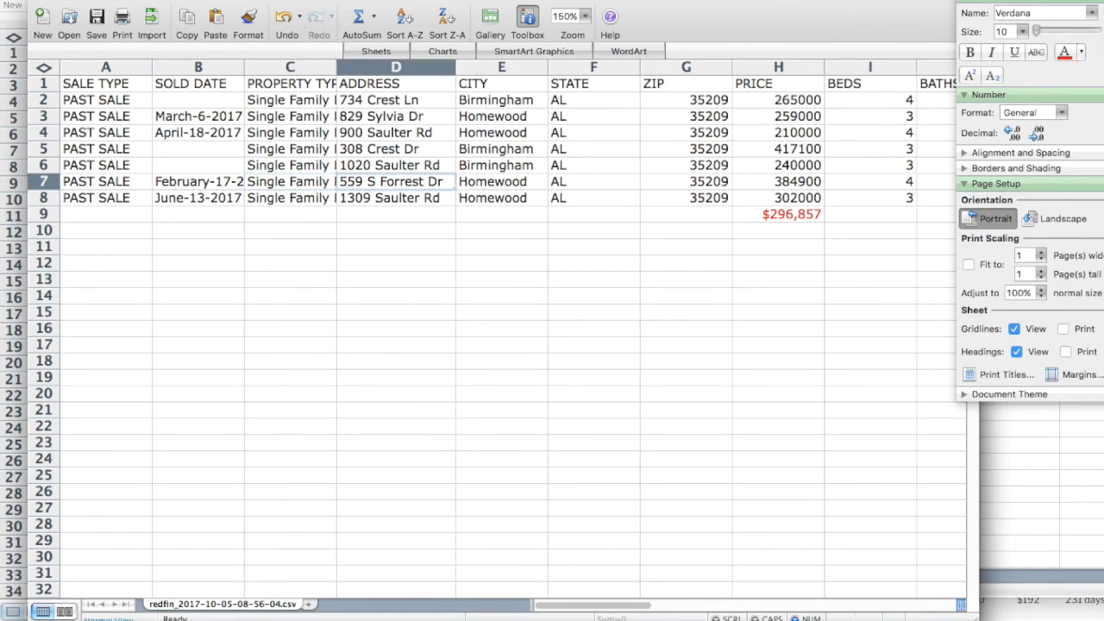
left_click(47, 611)
left_click(84, 611)
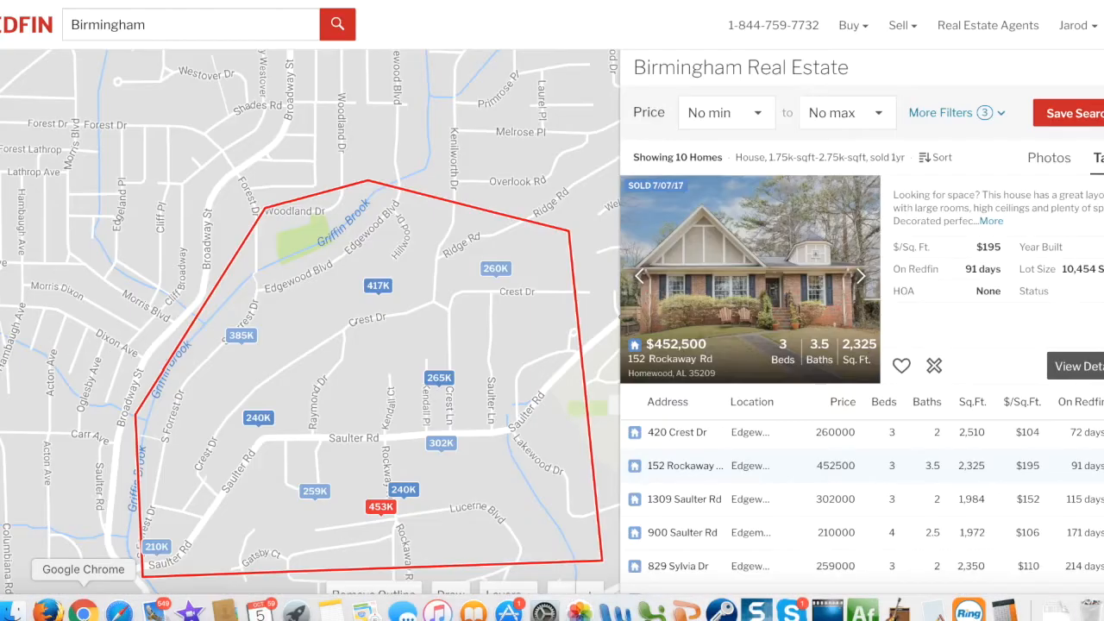
scroll(691, 515, "down", 1)
scroll(692, 515, "down", 1)
left_click(680, 540)
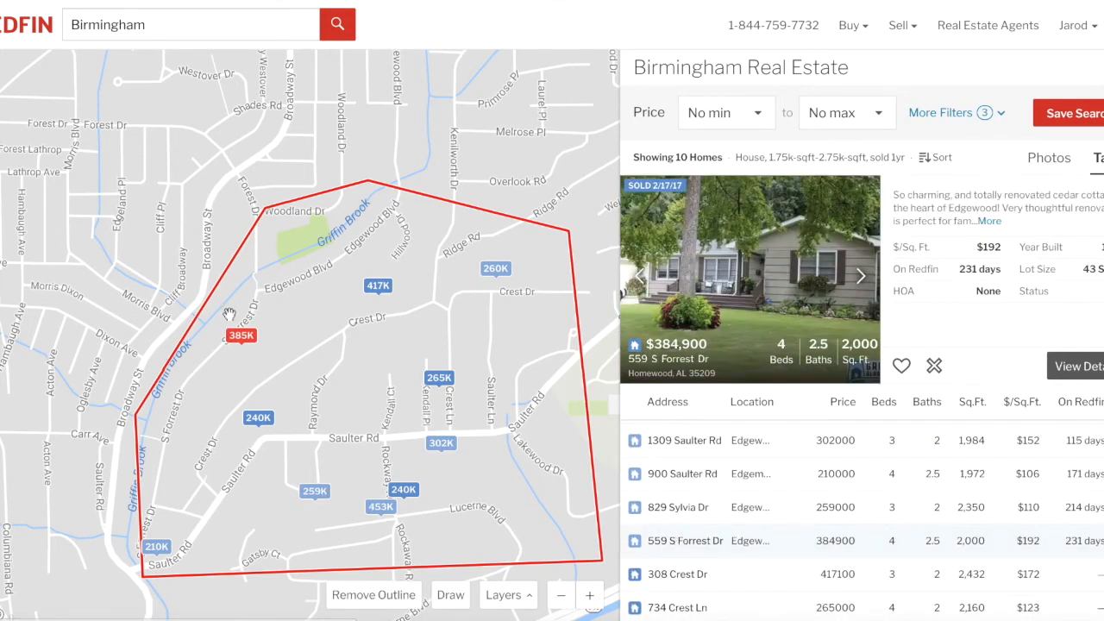
left_click(242, 336)
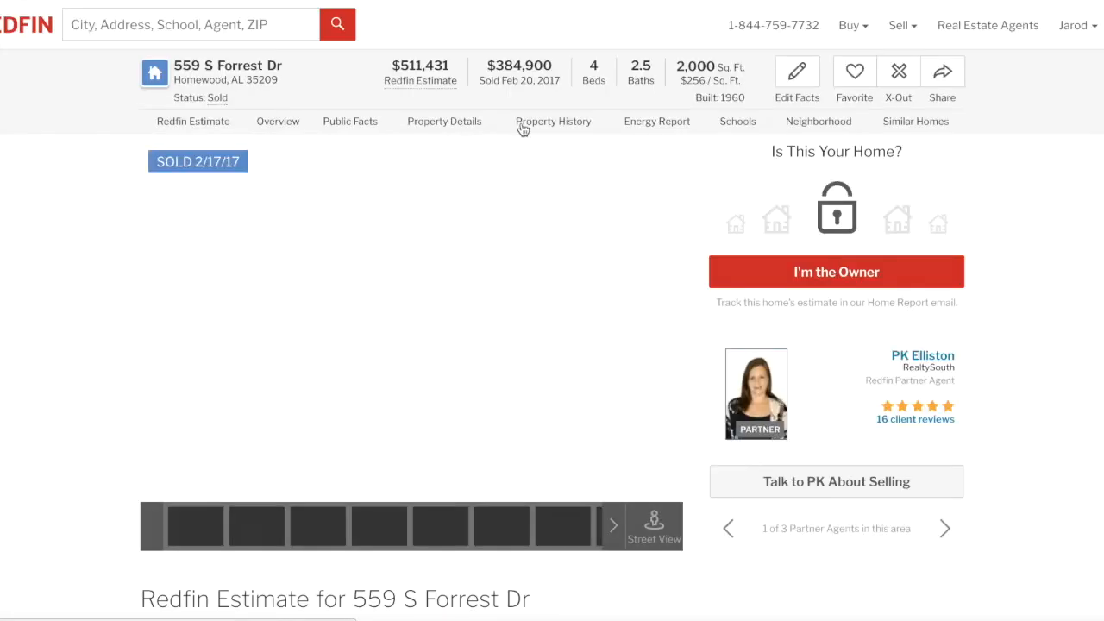
left_click(660, 323)
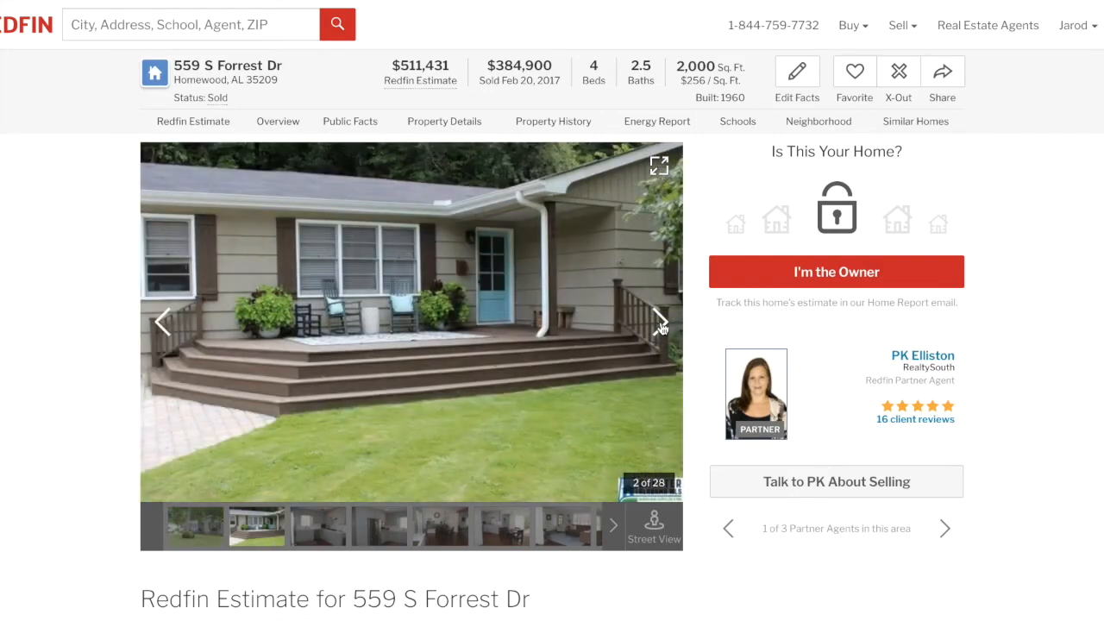
left_click(660, 323)
left_click(660, 325)
left_click(660, 325)
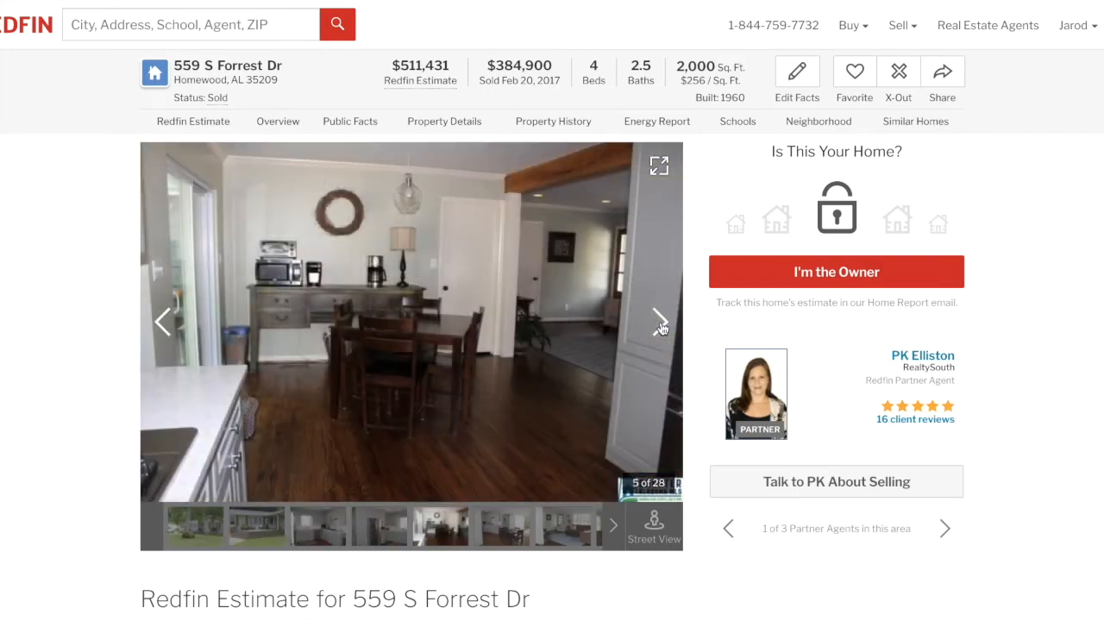
left_click(660, 325)
left_click(660, 325)
left_click(660, 325)
left_click(660, 325)
left_click(660, 325)
left_click(660, 325)
left_click(660, 325)
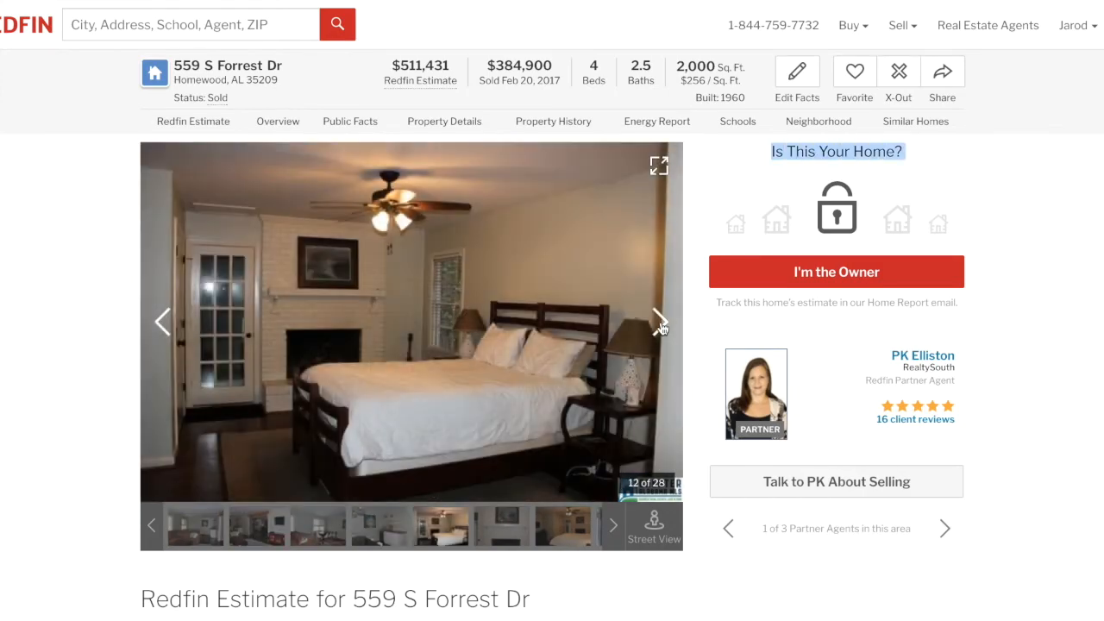
left_click(660, 325)
left_click(660, 326)
left_click(660, 326)
left_click(660, 325)
left_click(660, 325)
left_click(660, 326)
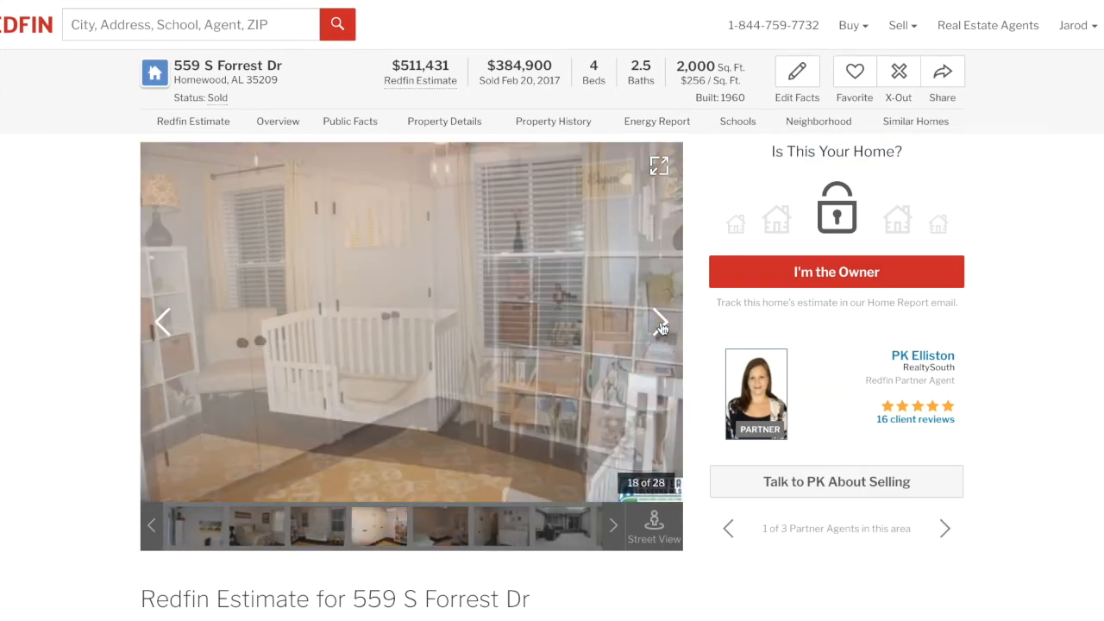
left_click(660, 325)
left_click(660, 325)
left_click(659, 325)
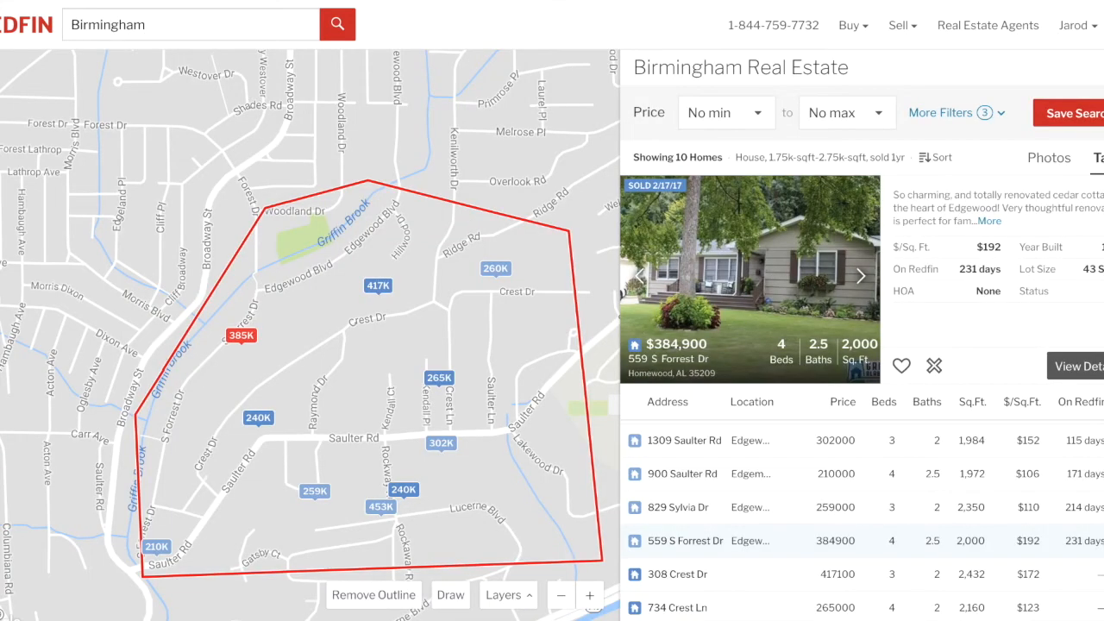
left_click(651, 612)
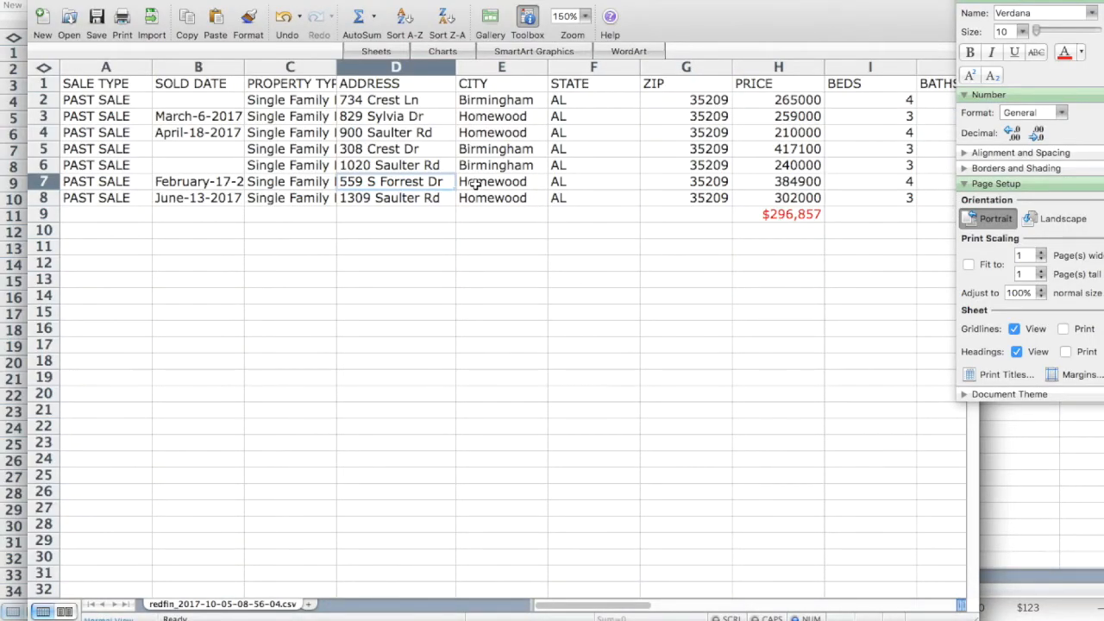
scroll(475, 184, "right", 2)
scroll(475, 184, "left", 2)
scroll(475, 184, "right", 8)
scroll(476, 183, "left", 8)
scroll(476, 184, "down", 1)
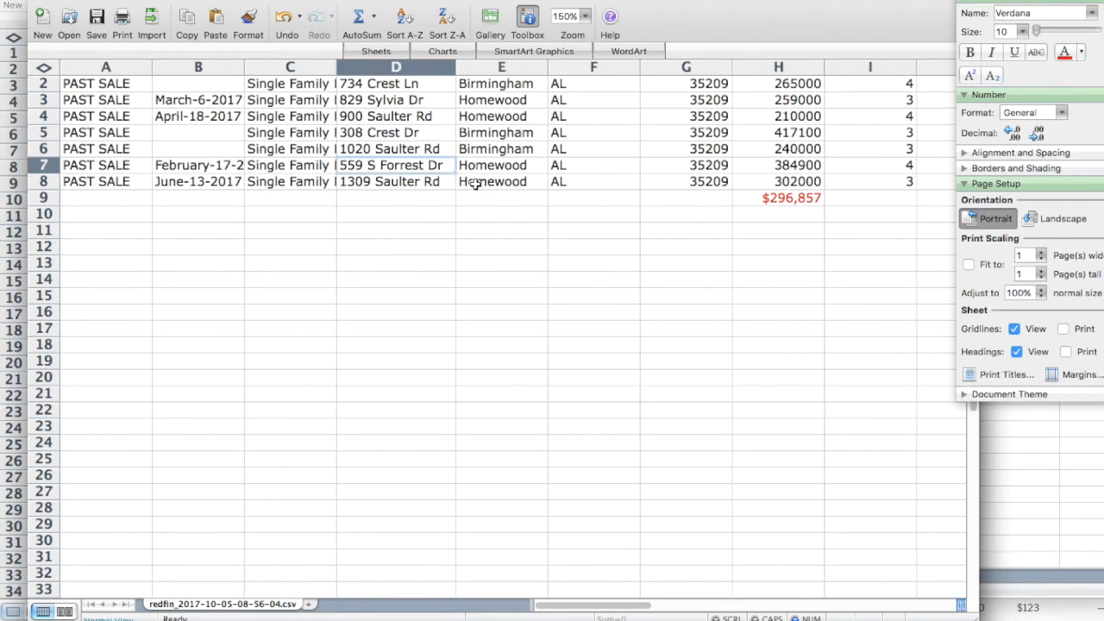
left_click(45, 165)
right_click(45, 164)
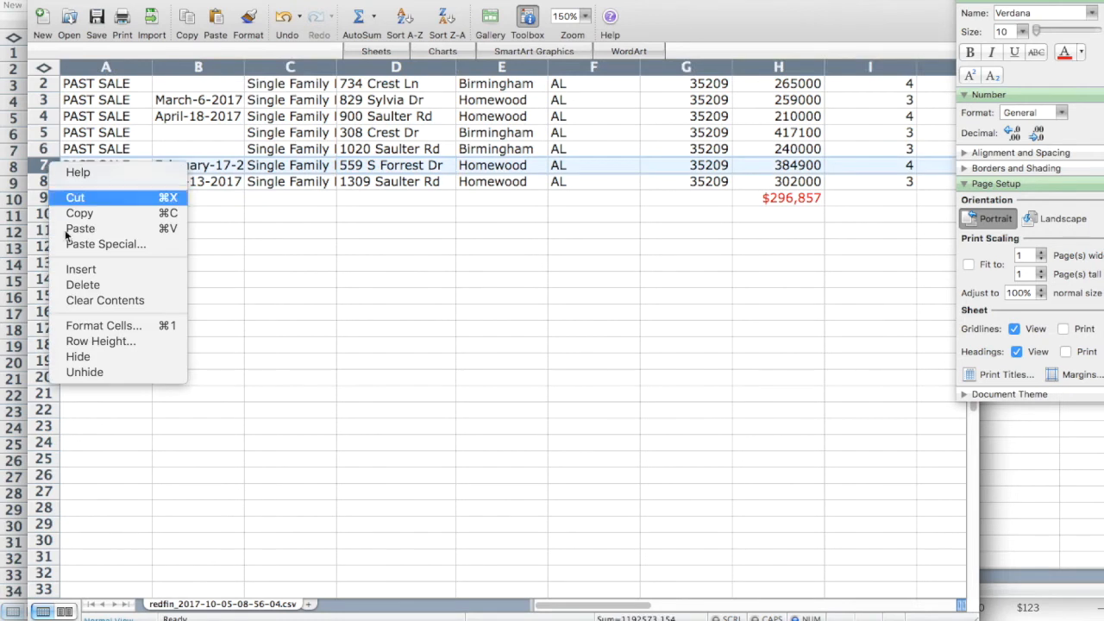
left_click(82, 285)
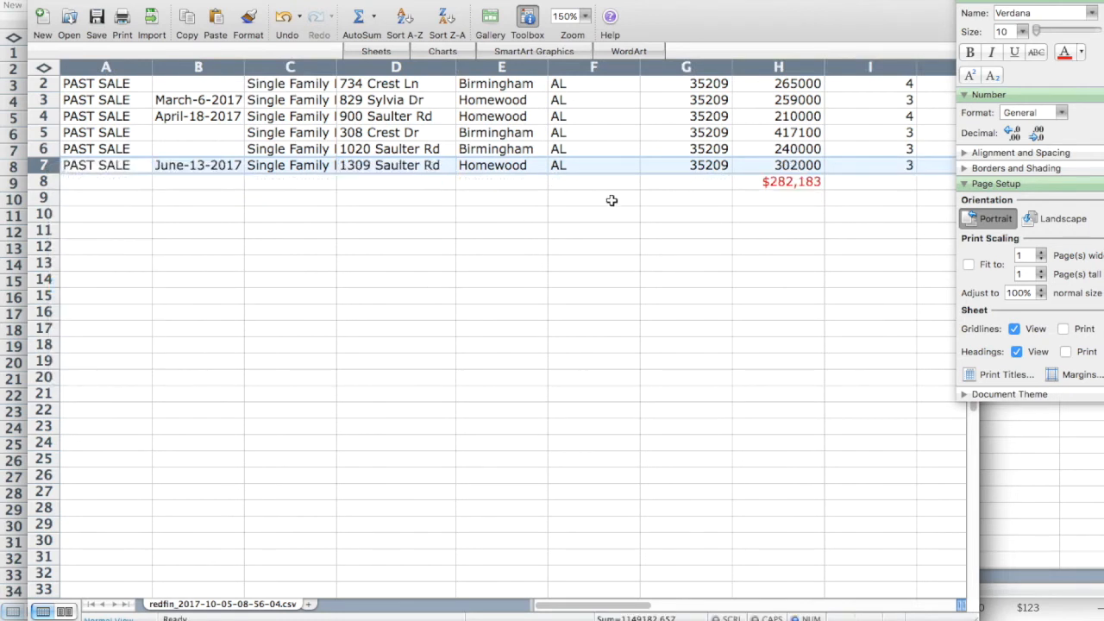
Review the new $130/sq ft average and each comp's value: 172, 152, 123, 110, 106, 115.
scroll(522, 92, "up", 1)
scroll(523, 92, "right", 1)
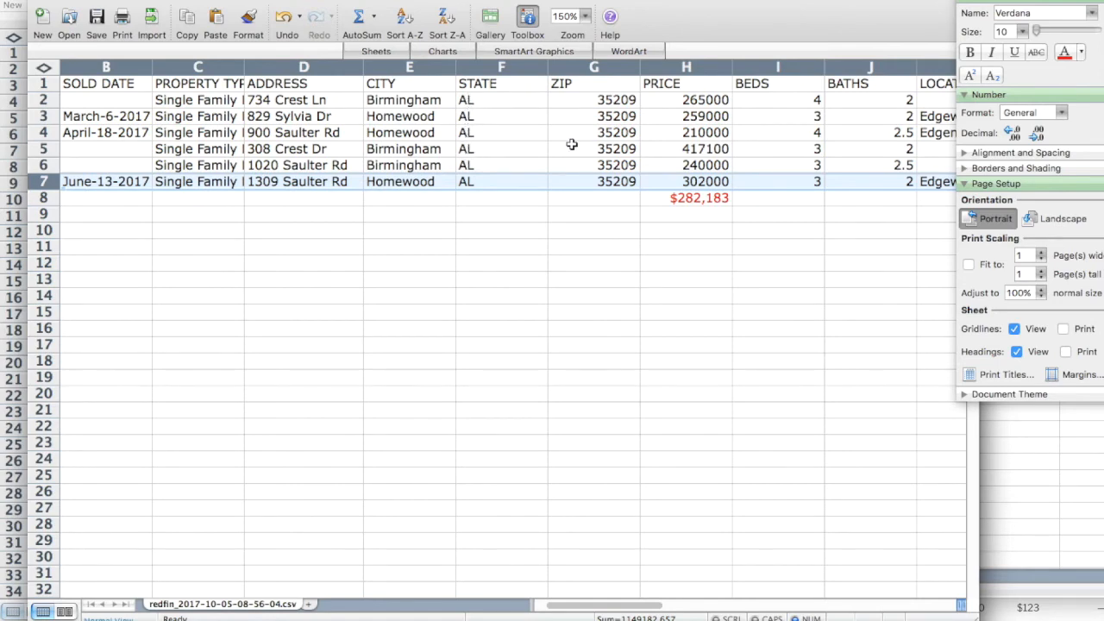
scroll(571, 144, "right", 9)
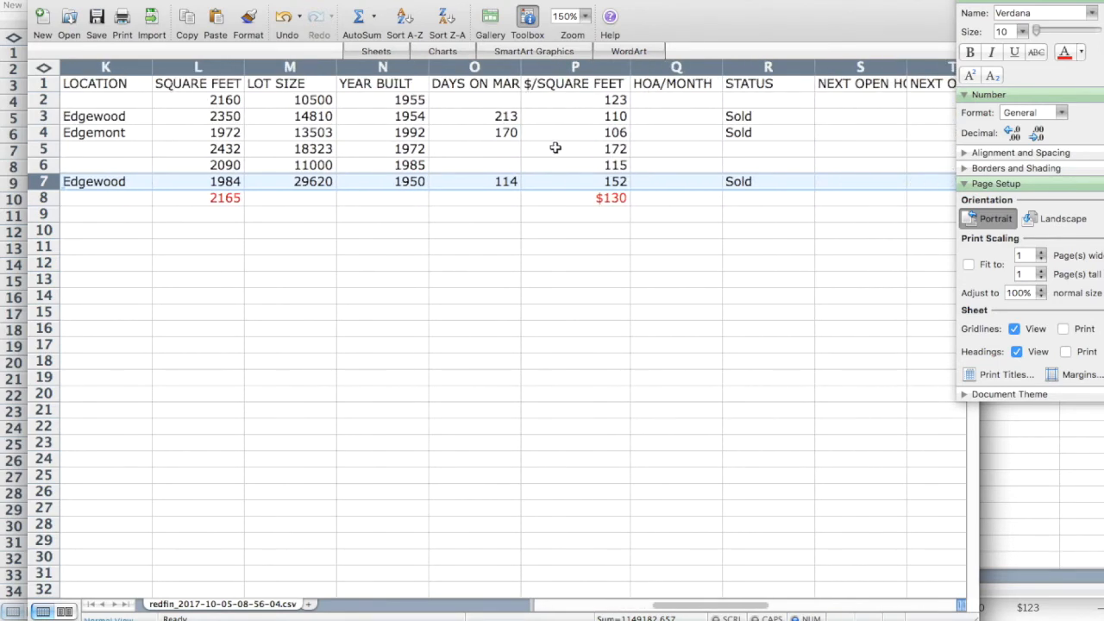
left_click(580, 198)
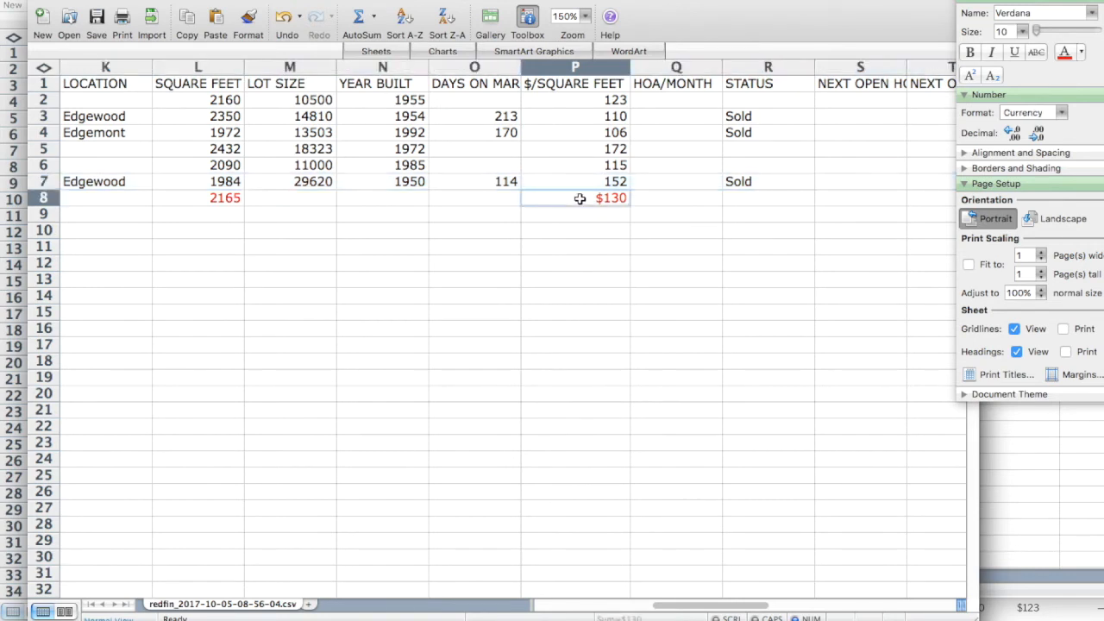
left_click(571, 150)
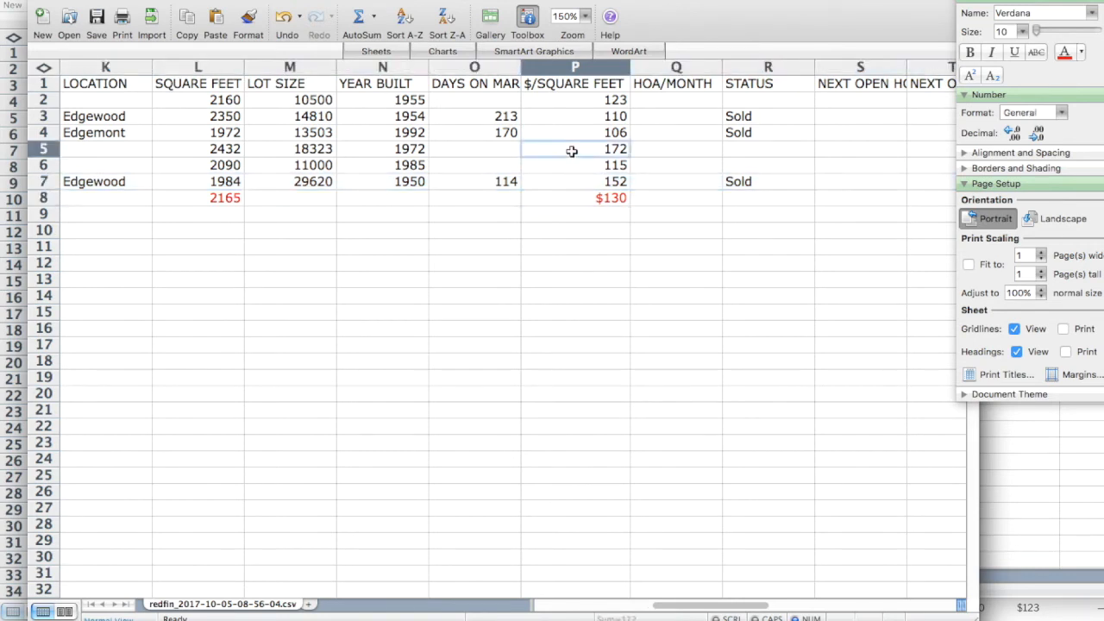
left_click(571, 180)
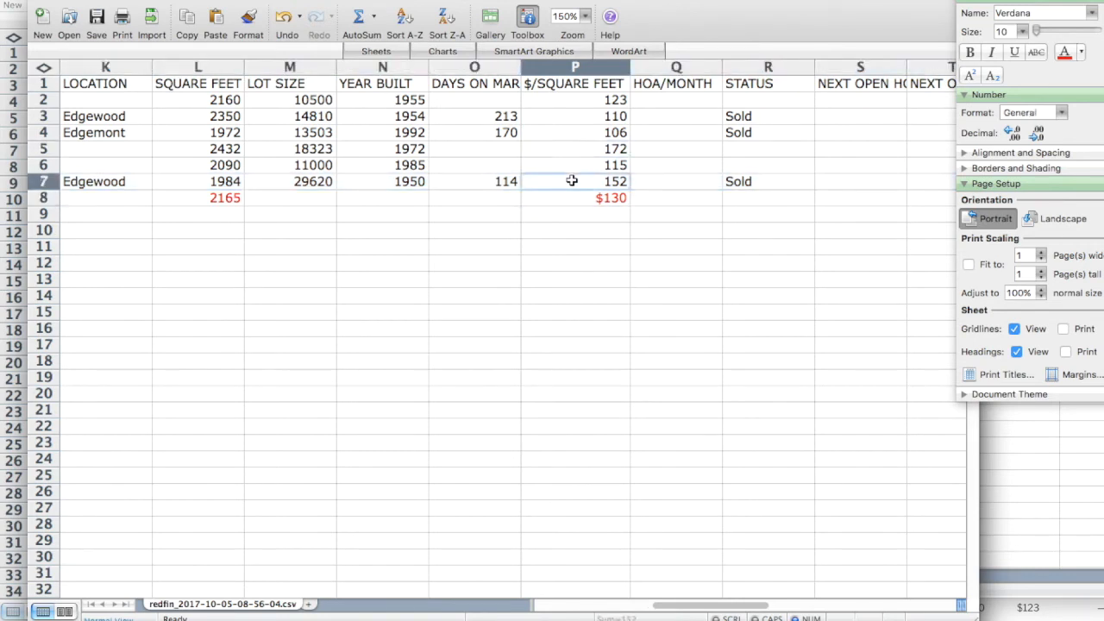
left_click(575, 102)
left_click(573, 116)
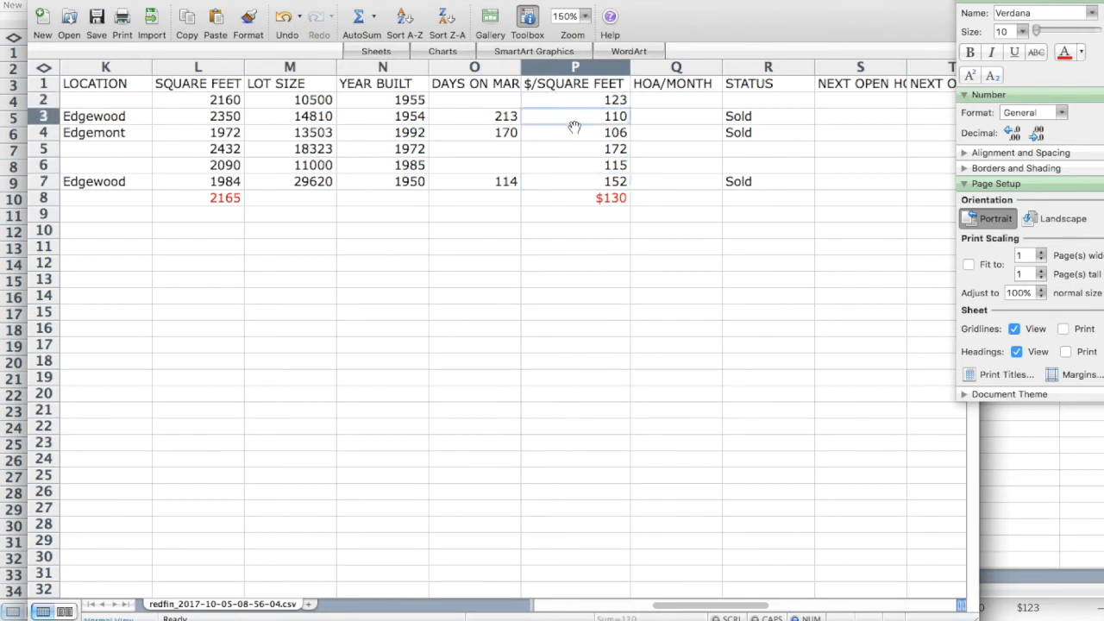
left_click(573, 130)
left_click(570, 165)
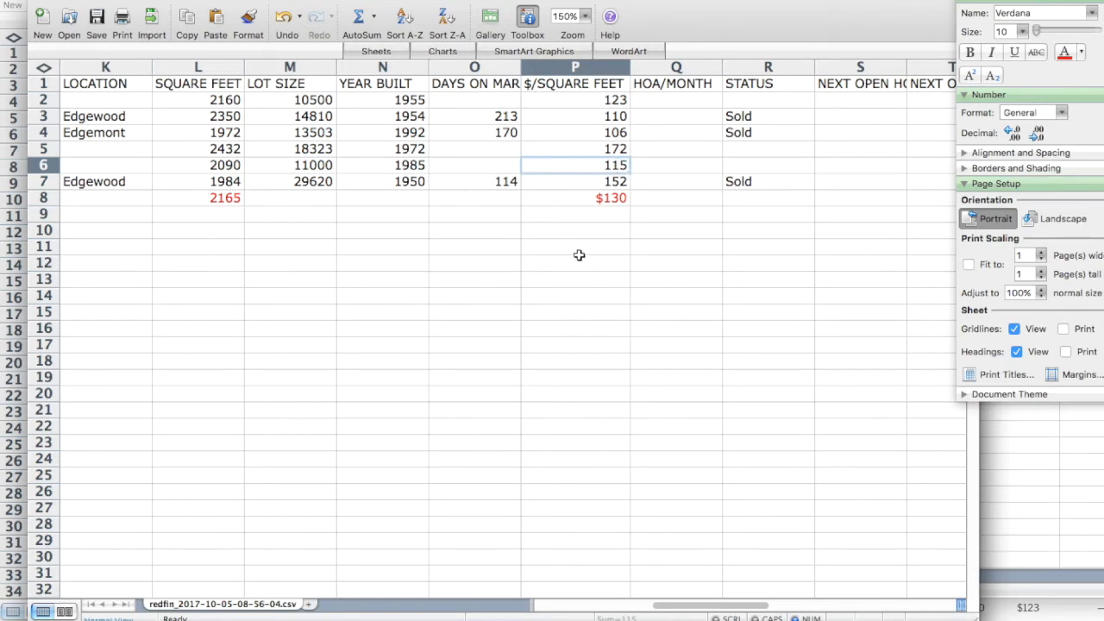
left_click(545, 149)
key("Left")
key("Left")
key("Left")
key("Left")
key("Left")
key("Left")
key("Left")
key("Left")
key("Left")
key("Left")
key("Left")
key("Left")
key("Left")
key("Left")
key("Left")
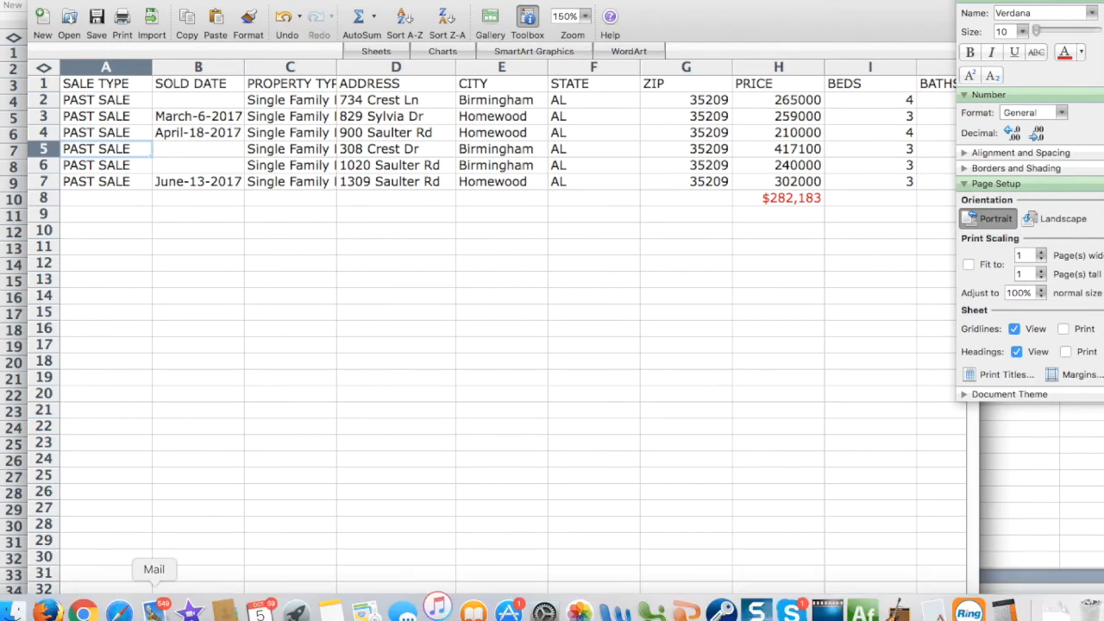
left_click(83, 611)
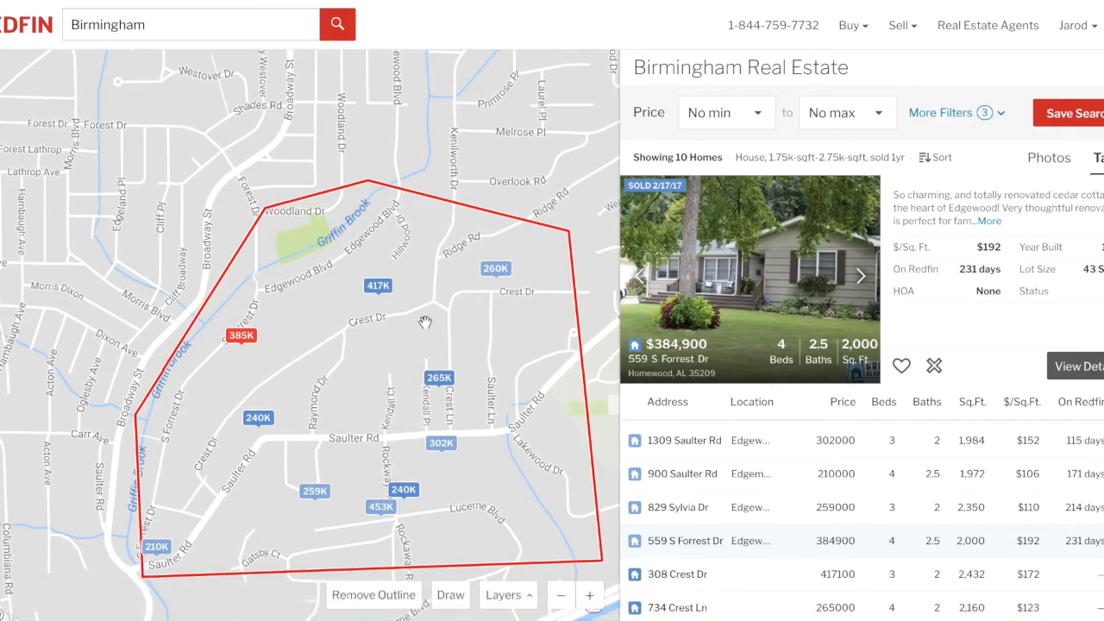
scroll(734, 501, "up", 2)
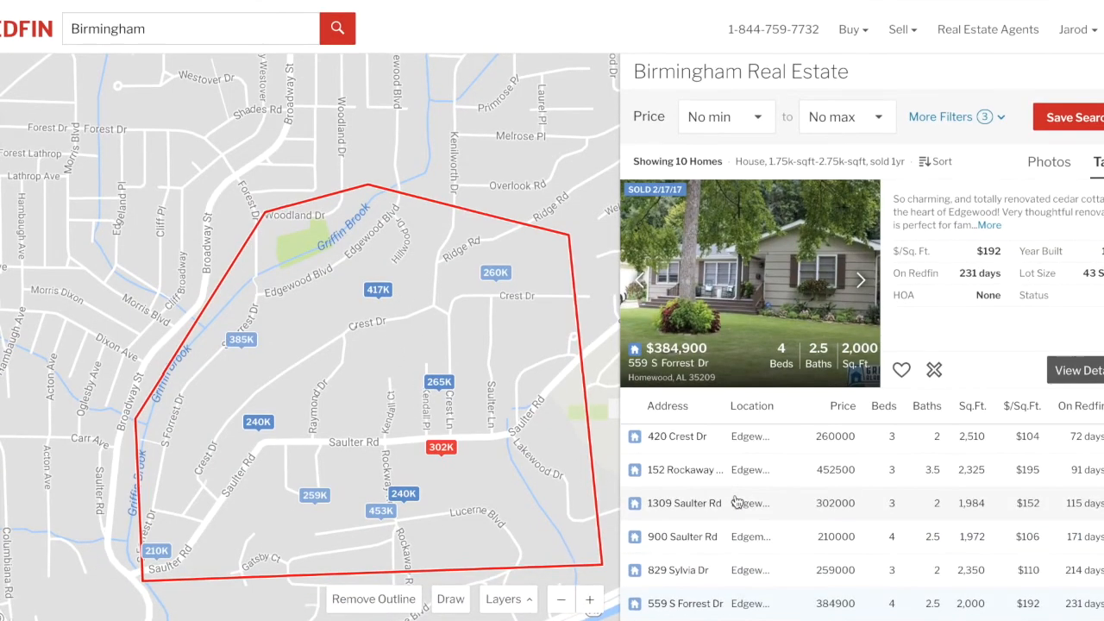
scroll(711, 468, "down", 2)
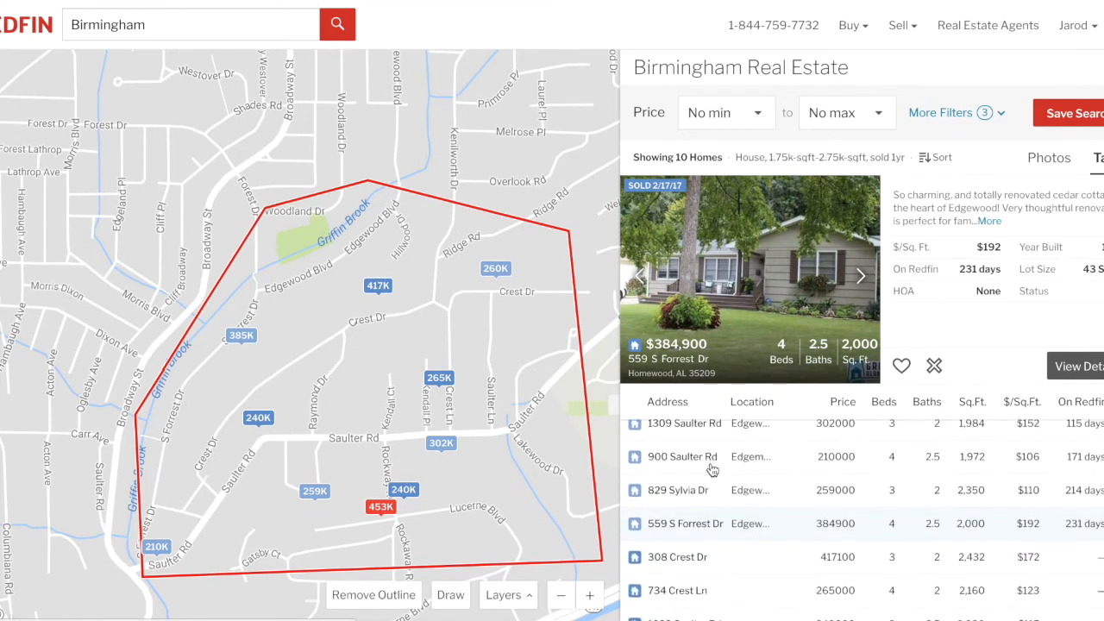
left_click(684, 556)
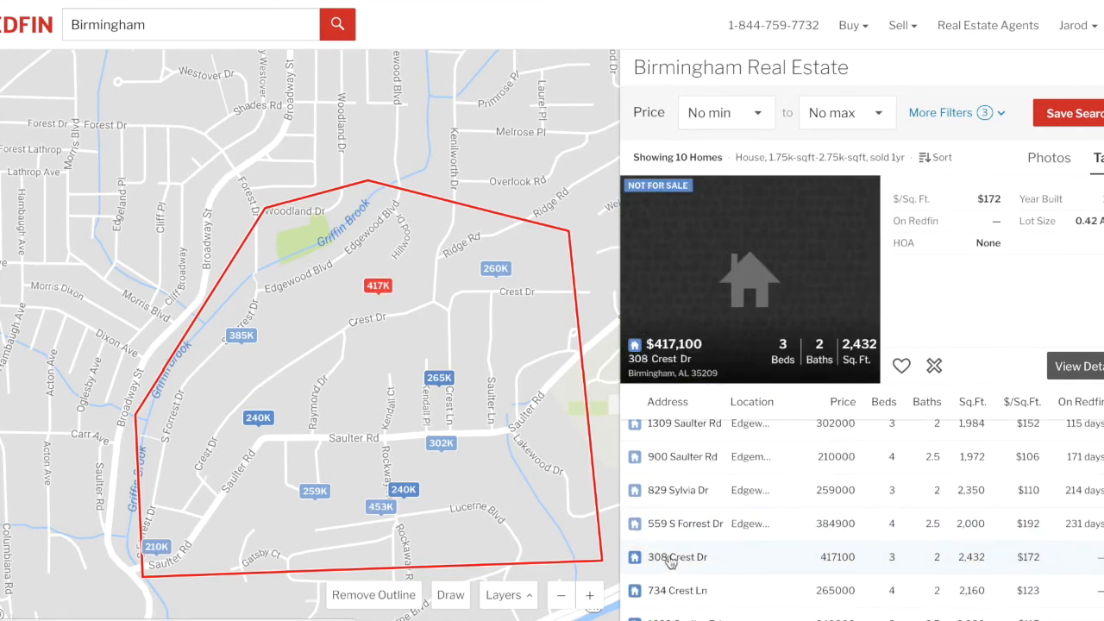
left_click(379, 286)
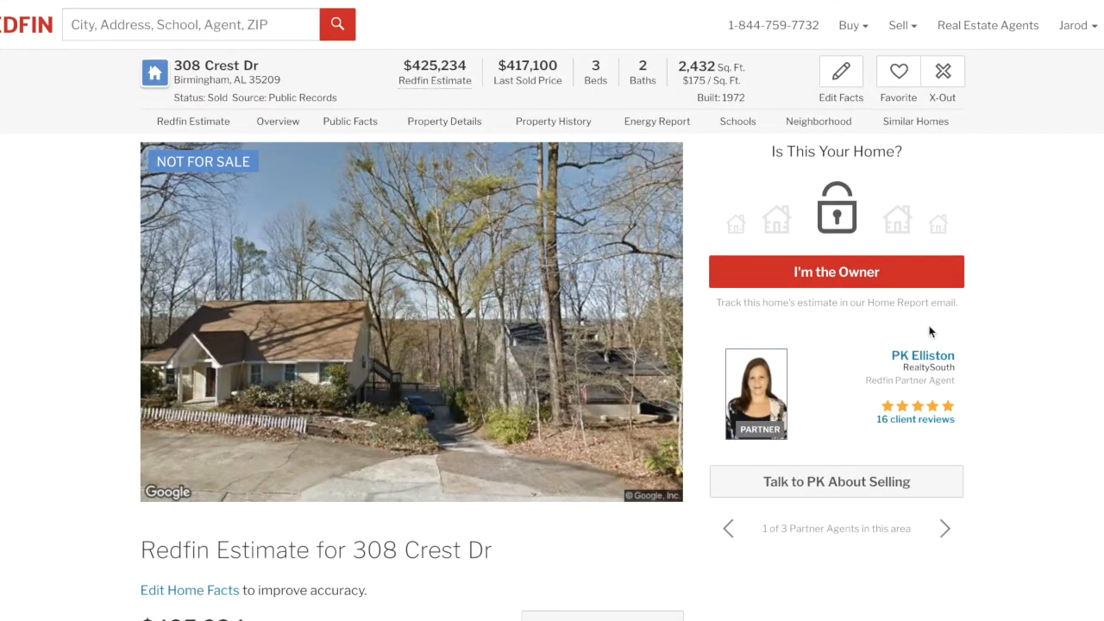
scroll(1047, 310, "down", 3)
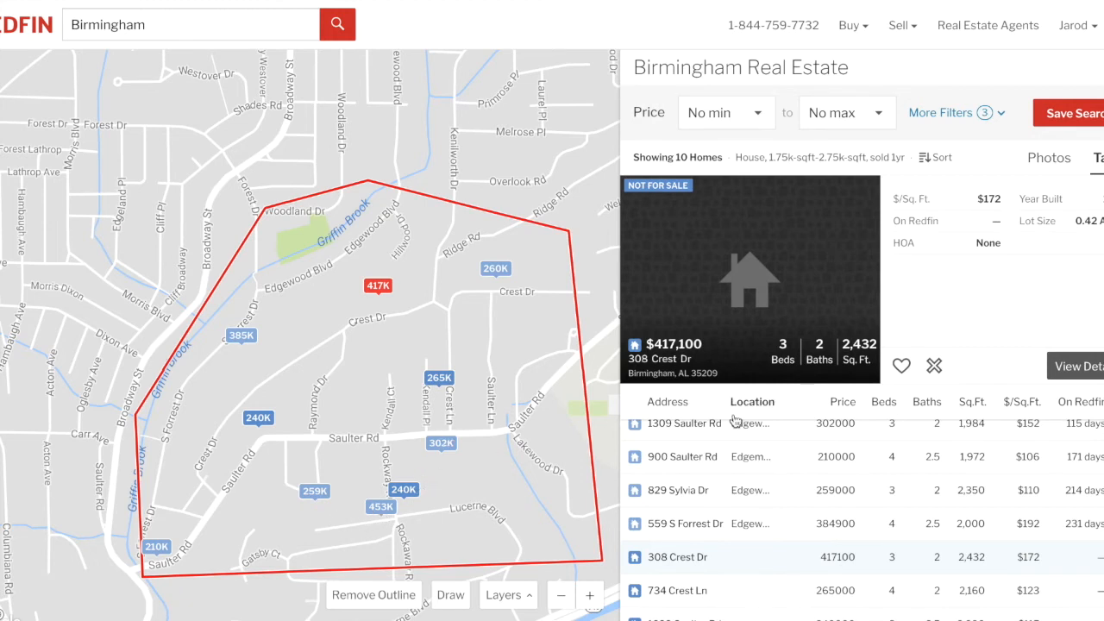
mouse_move(688, 615)
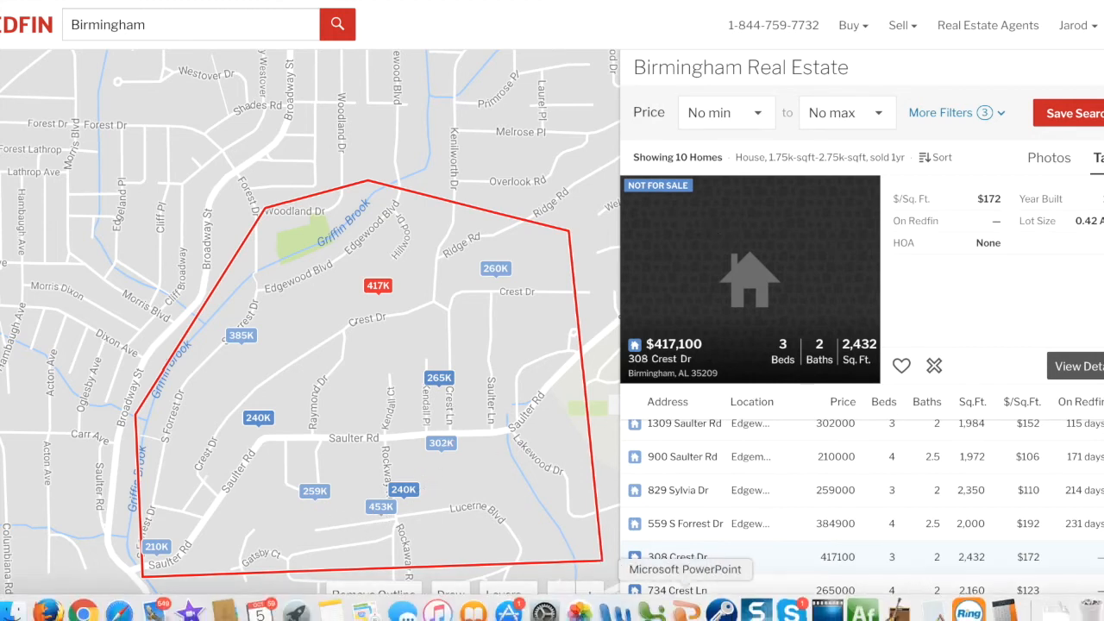
left_click(651, 611)
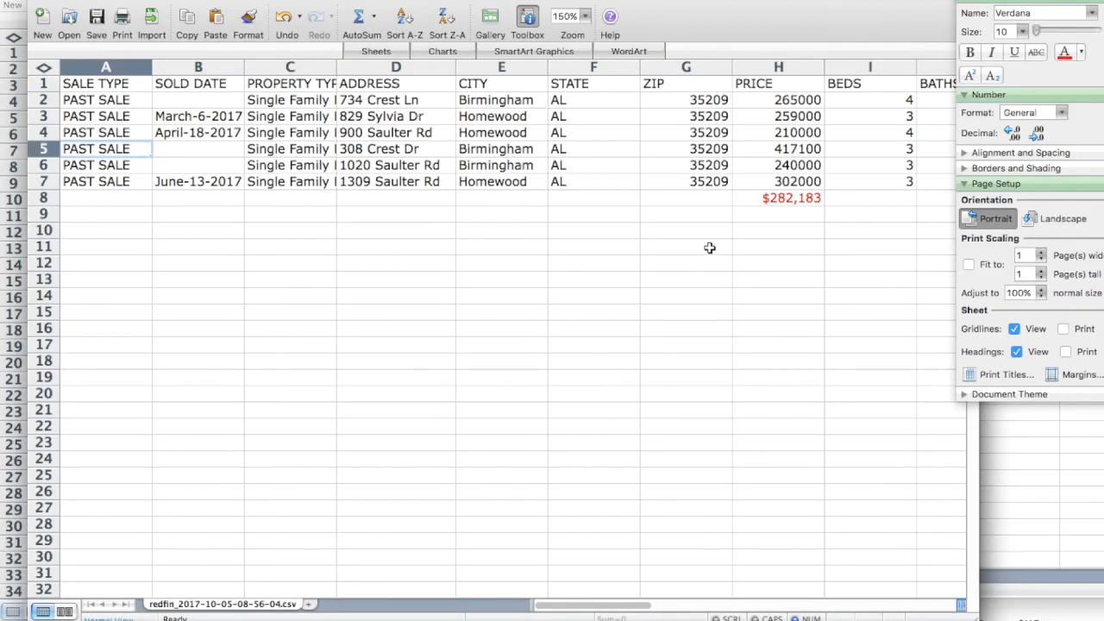
scroll(709, 248, "right", 9)
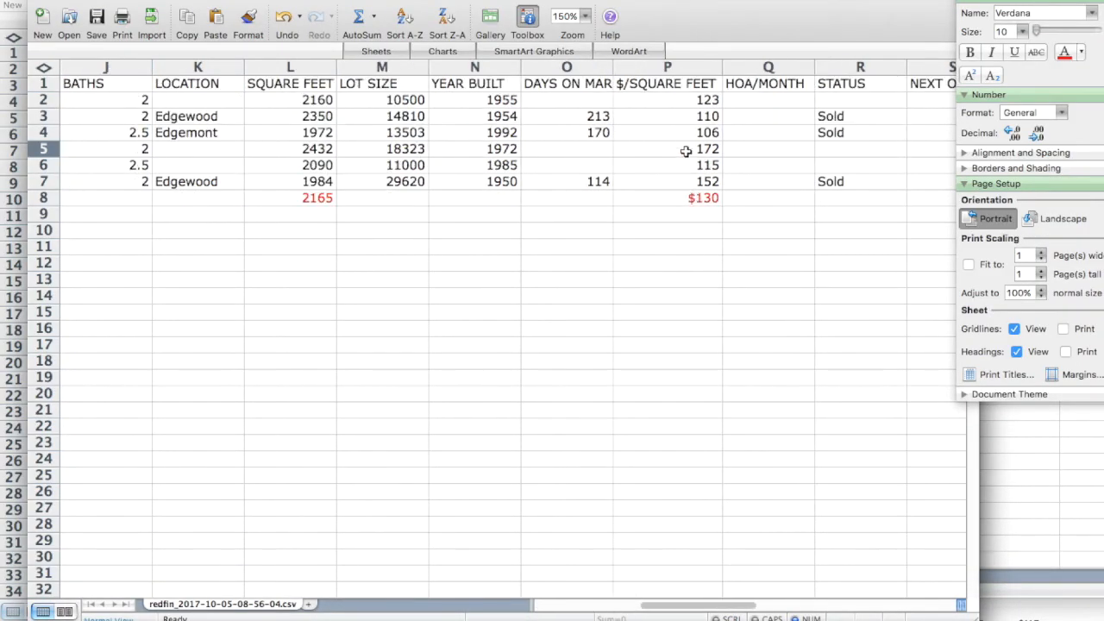
left_click(677, 111)
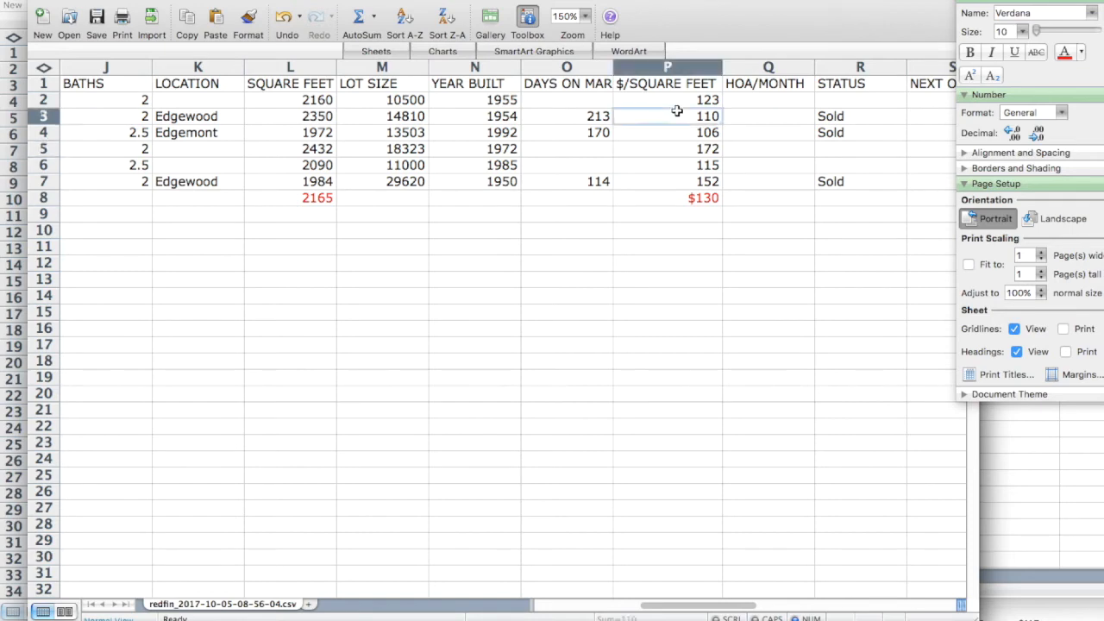
key("Left")
key("Left")
key("Left")
key("Left")
key("Left")
key("Left")
key("Left")
key("Left")
key("Left")
key("Left")
key("Left")
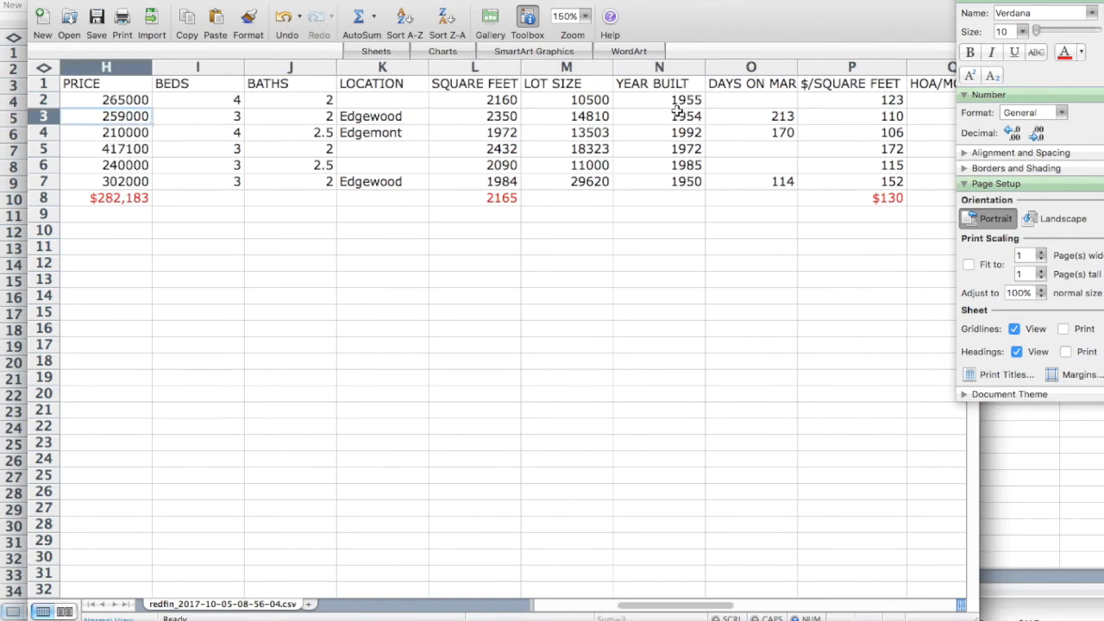
key("Left")
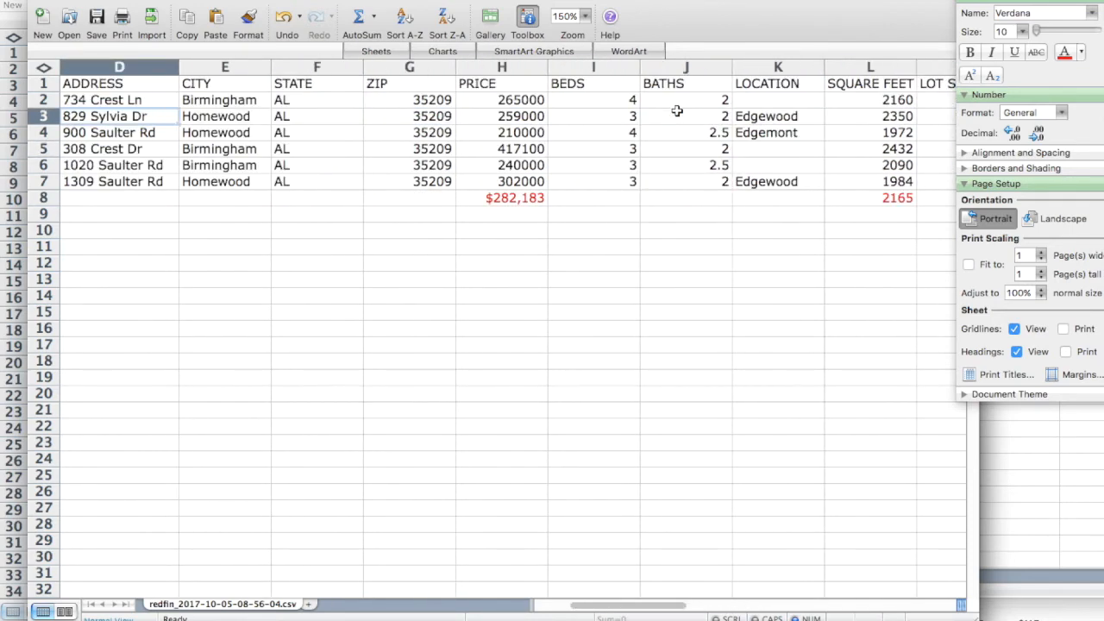
left_click(159, 608)
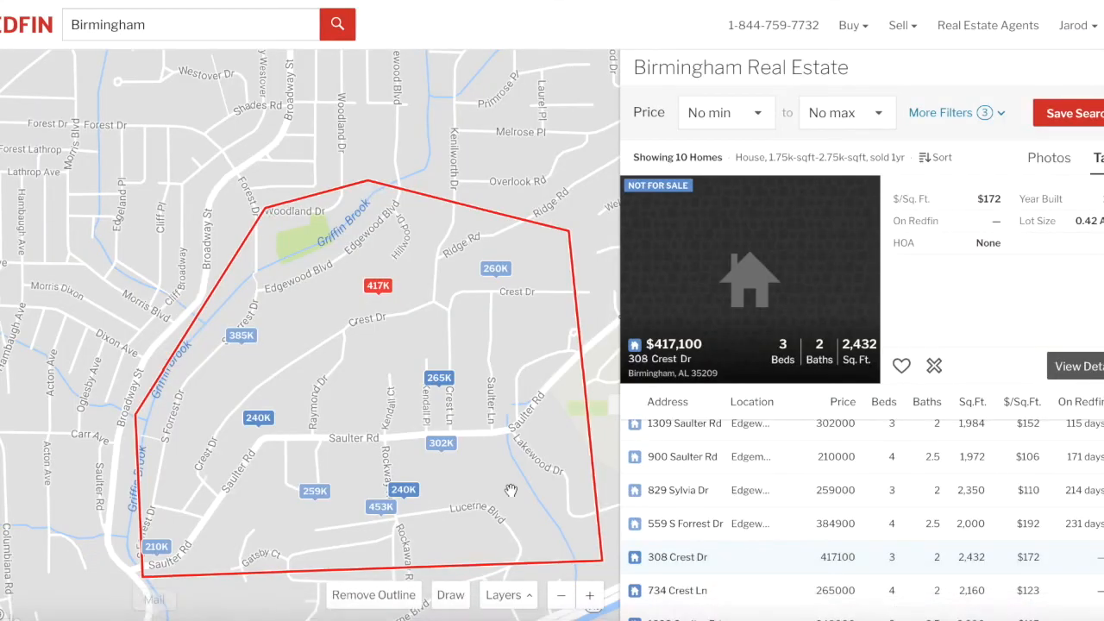
left_click(701, 492)
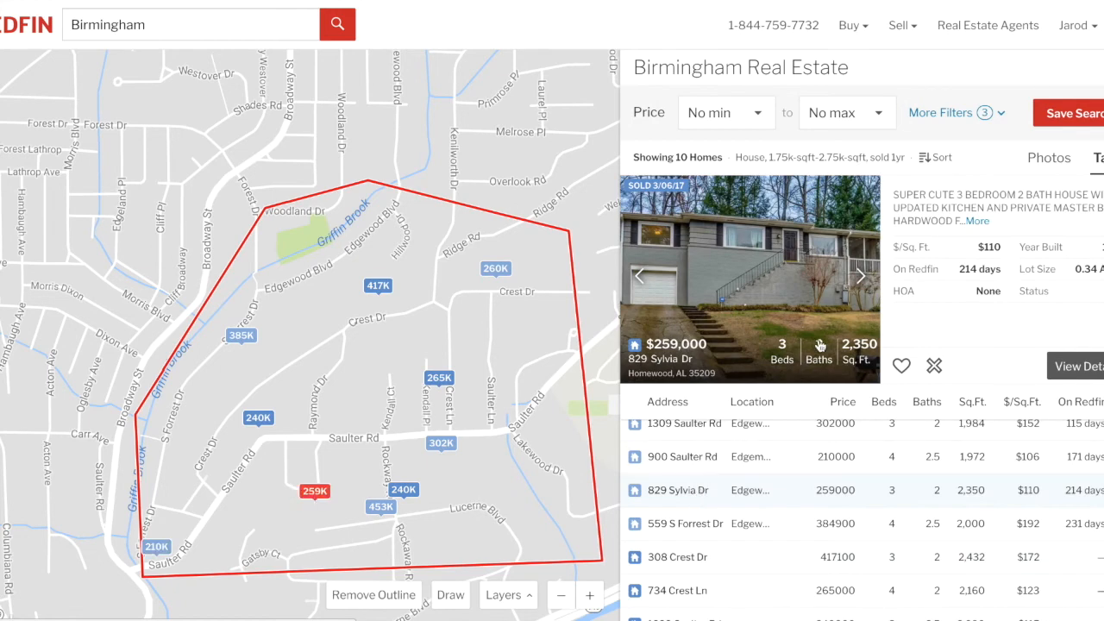
left_click(860, 278)
left_click(860, 278)
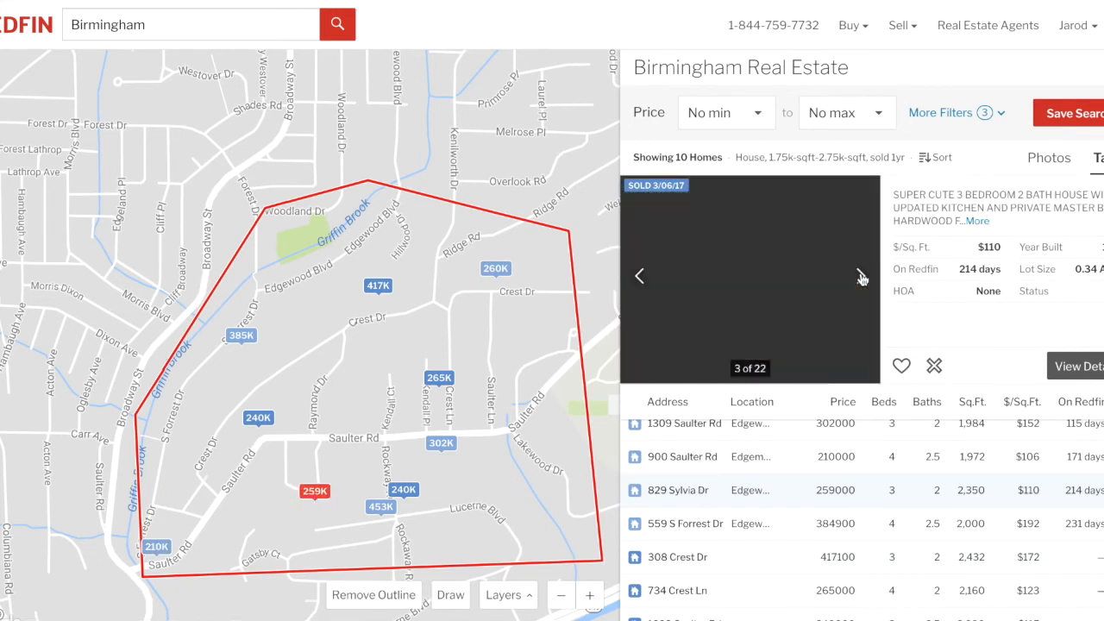
left_click(860, 278)
left_click(860, 277)
left_click(860, 277)
left_click(860, 278)
left_click(859, 277)
left_click(860, 277)
left_click(860, 278)
left_click(860, 277)
left_click(860, 278)
left_click(860, 277)
left_click(860, 277)
left_click(860, 278)
left_click(860, 278)
left_click(860, 278)
left_click(860, 278)
left_click(859, 277)
left_click(860, 278)
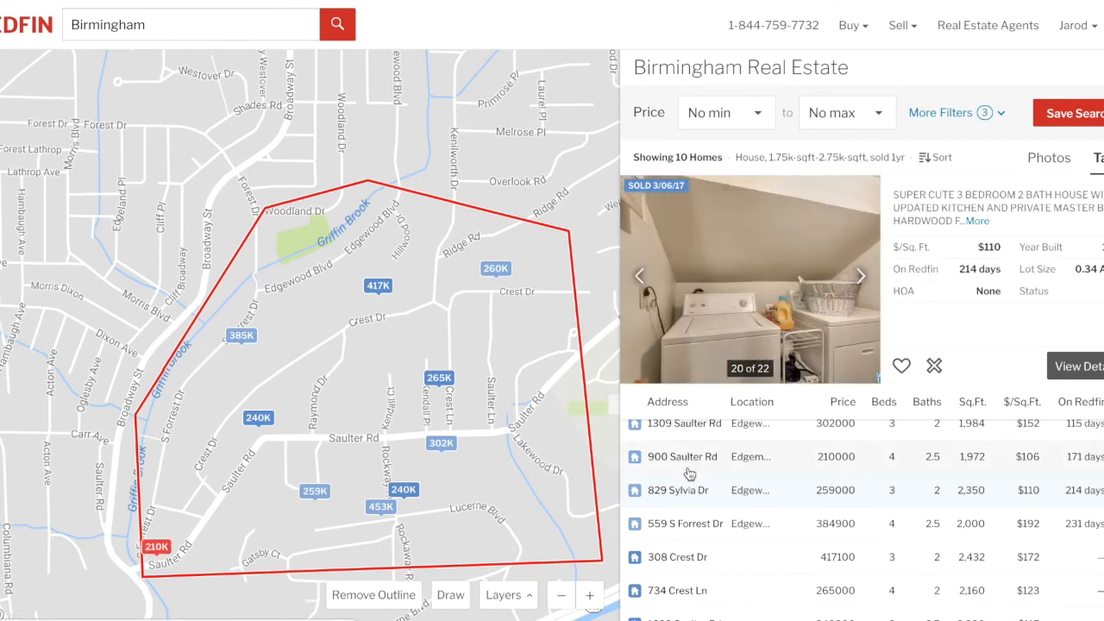
mouse_move(757, 610)
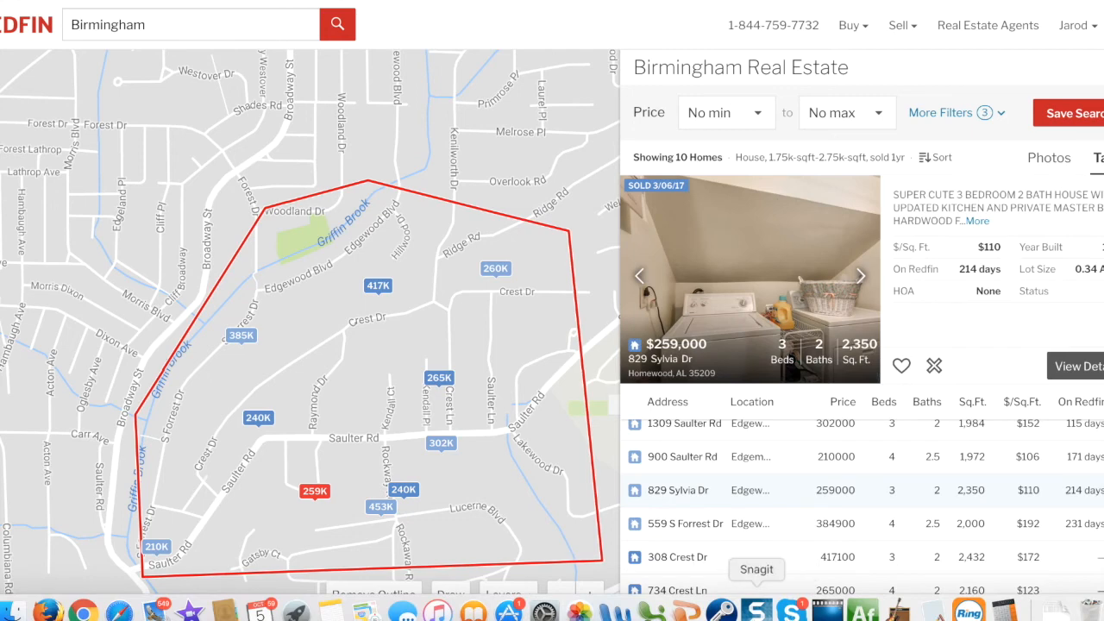
left_click(653, 610)
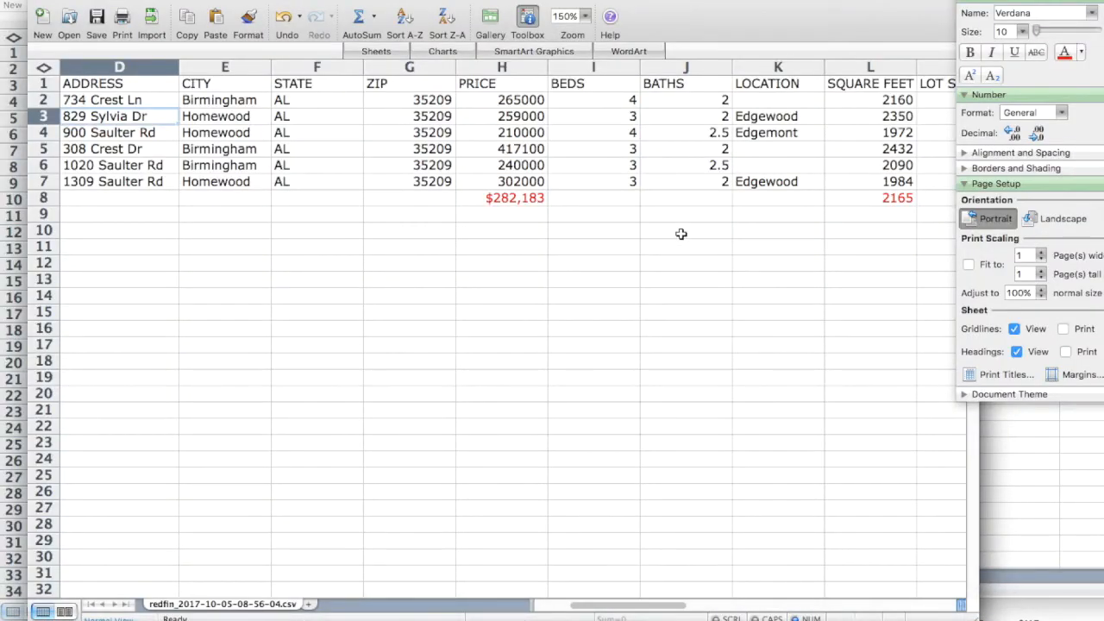
scroll(681, 234, "right", 6)
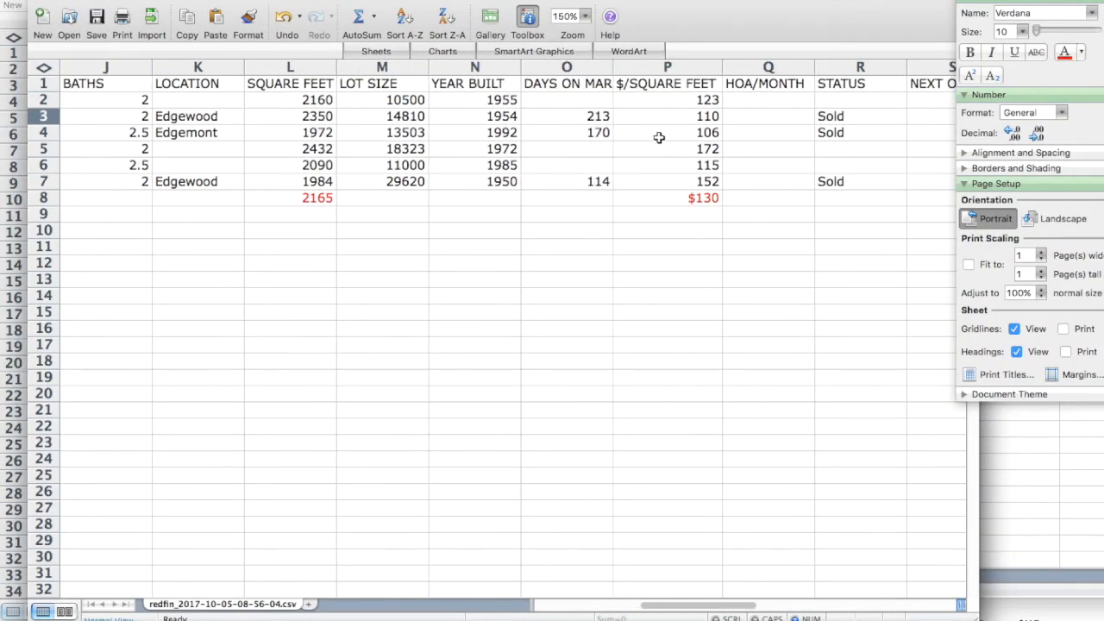
left_click(658, 104)
key("Left")
key("Left")
key("Left")
key("Left")
key("Left")
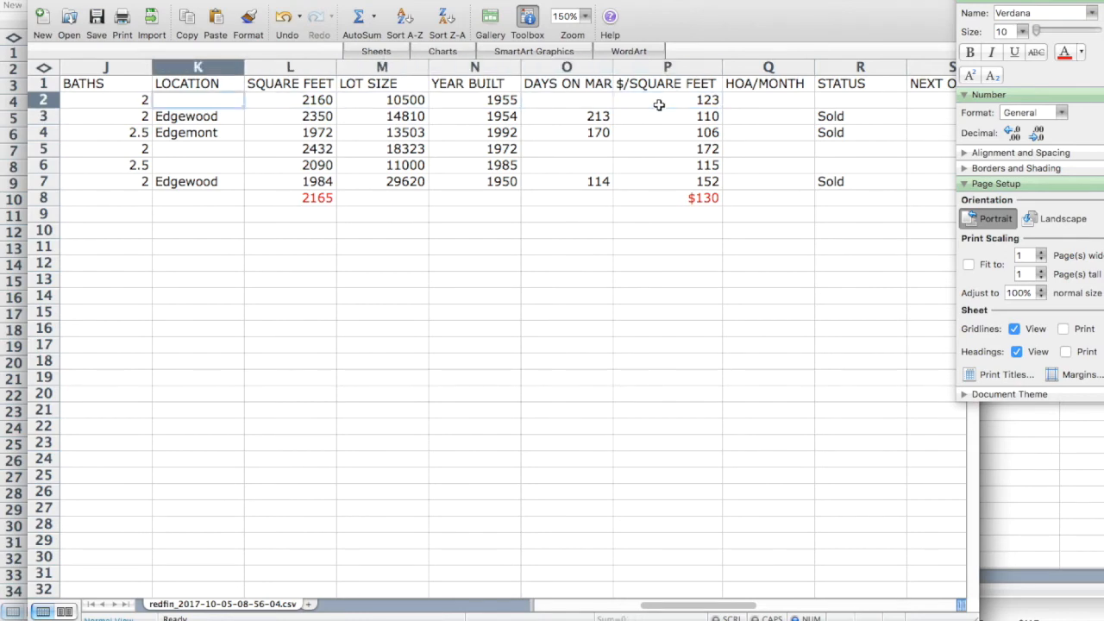
key("Left")
key("Left")
key("Left")
key("Left")
key("Left")
key("Left")
key("Left")
key("Left")
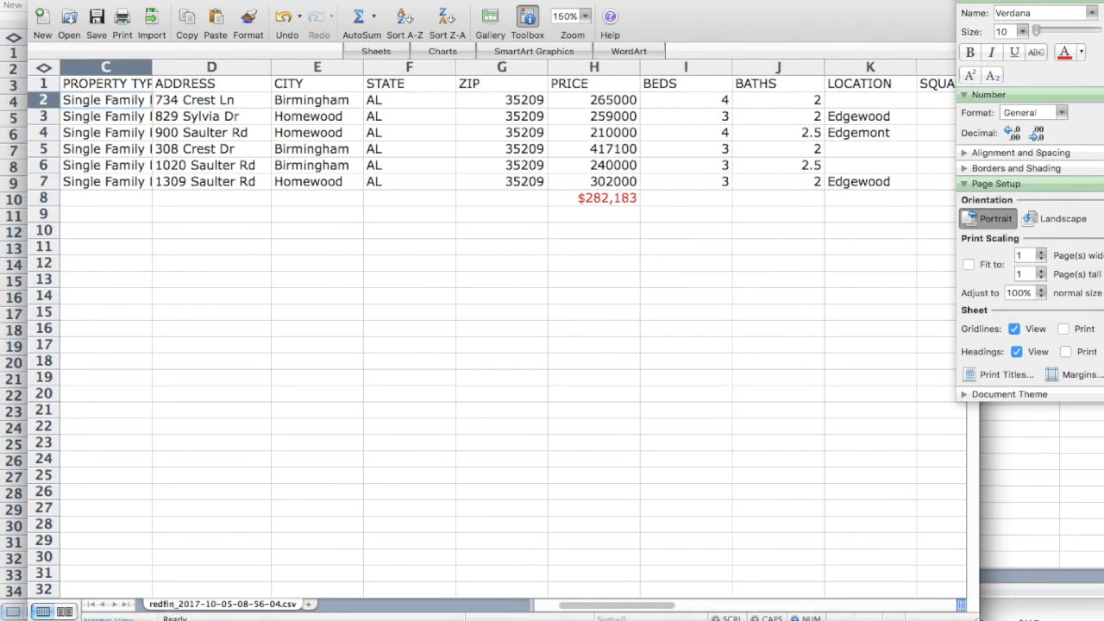
left_click(83, 610)
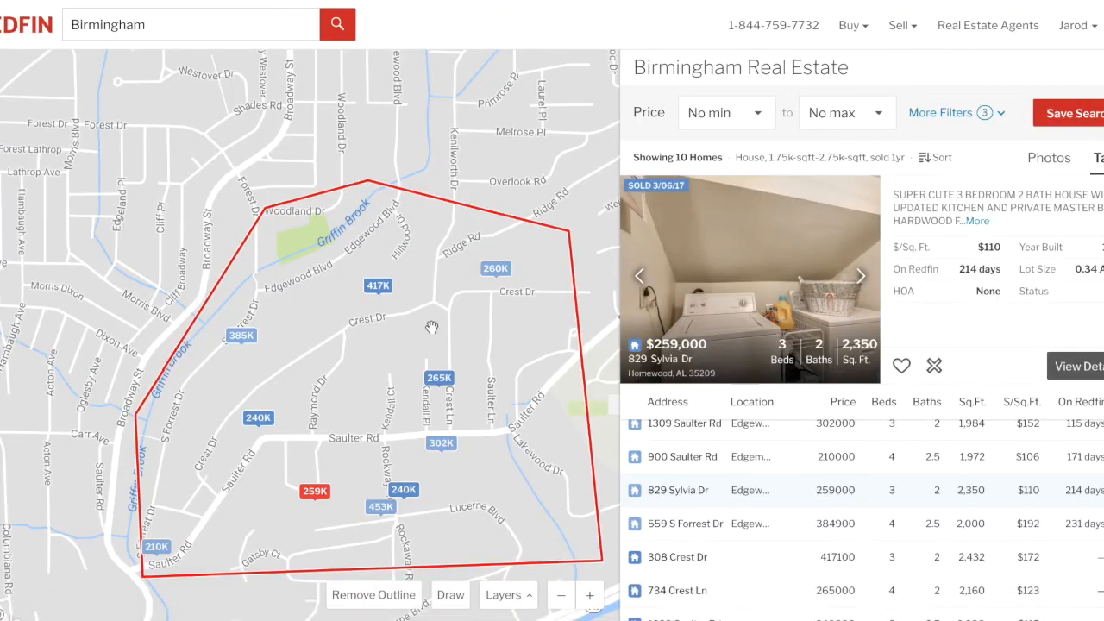
left_click(677, 592)
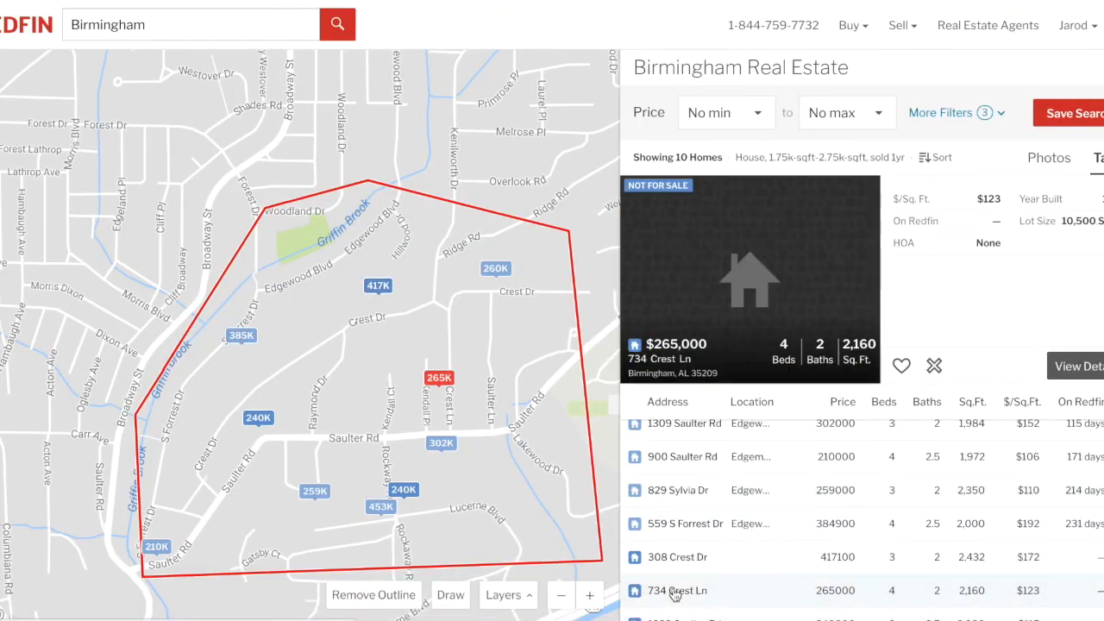
left_click(440, 379)
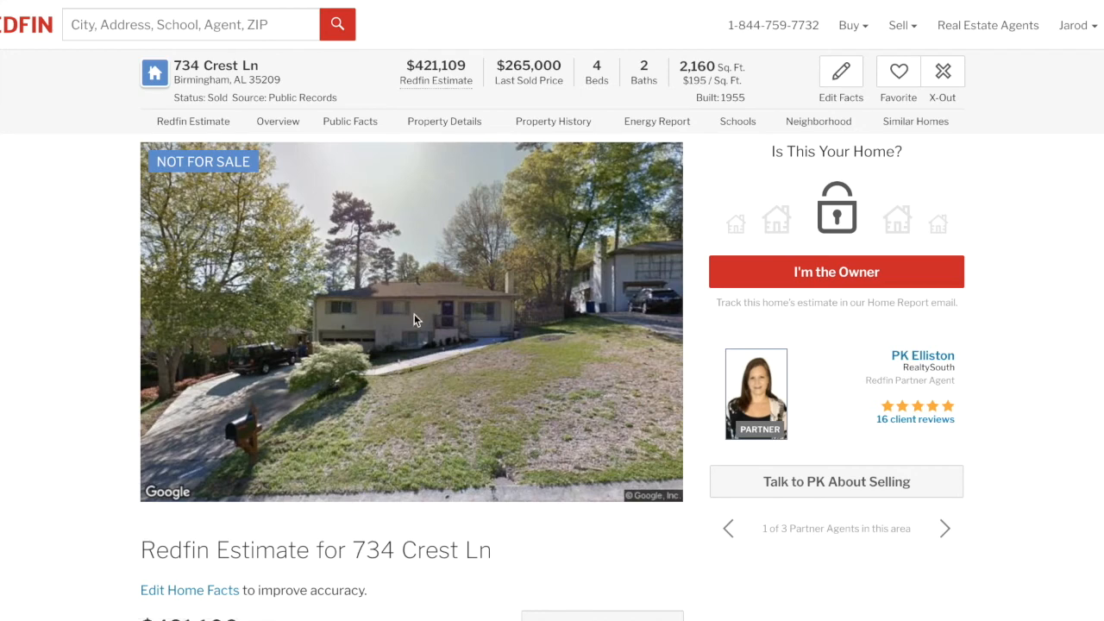
scroll(372, 461, "down", 3)
scroll(373, 468, "down", 4)
scroll(372, 468, "up", 5)
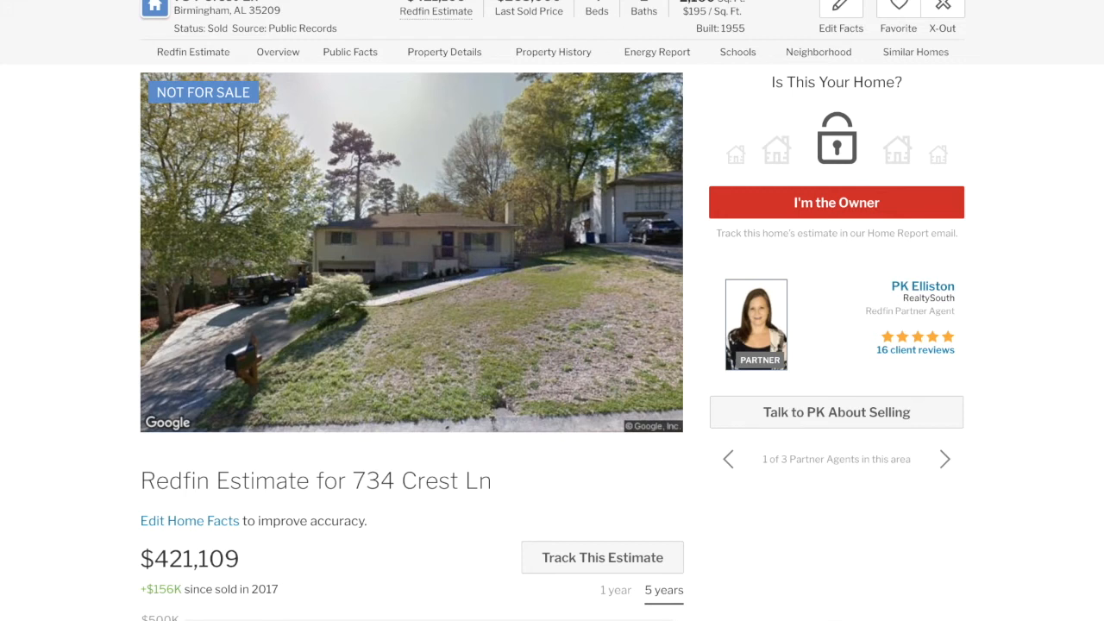
mouse_move(721, 616)
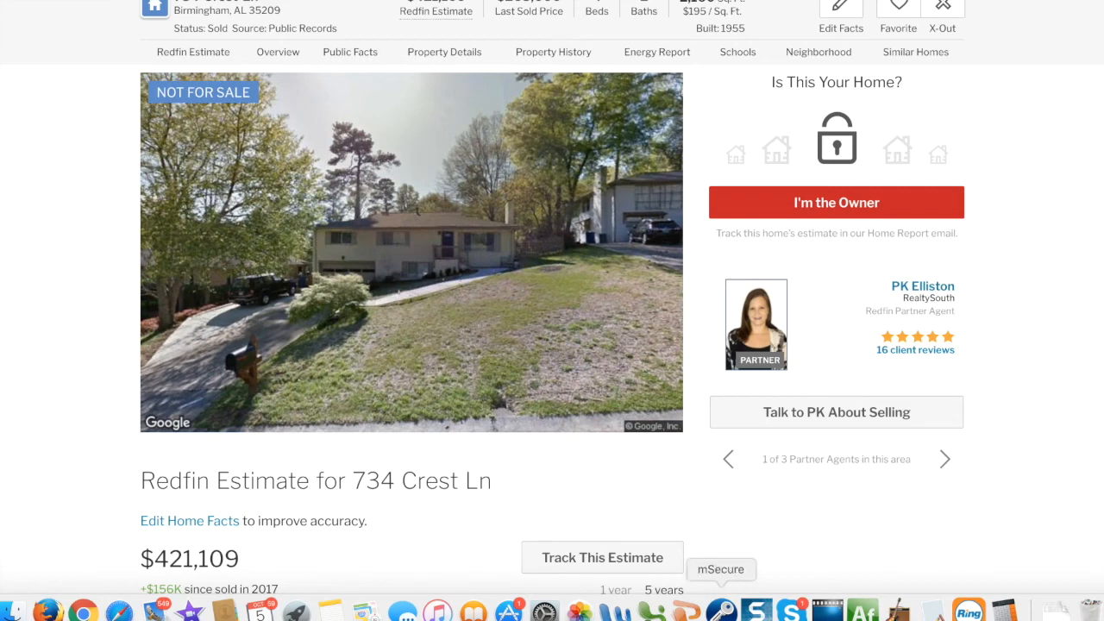
left_click(652, 612)
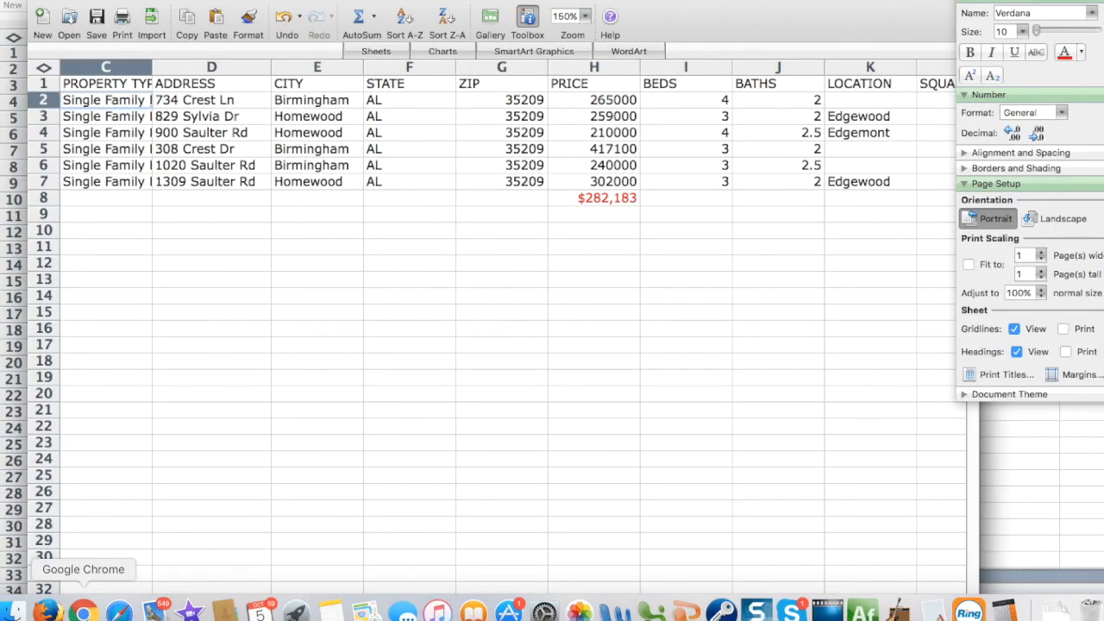
left_click(83, 612)
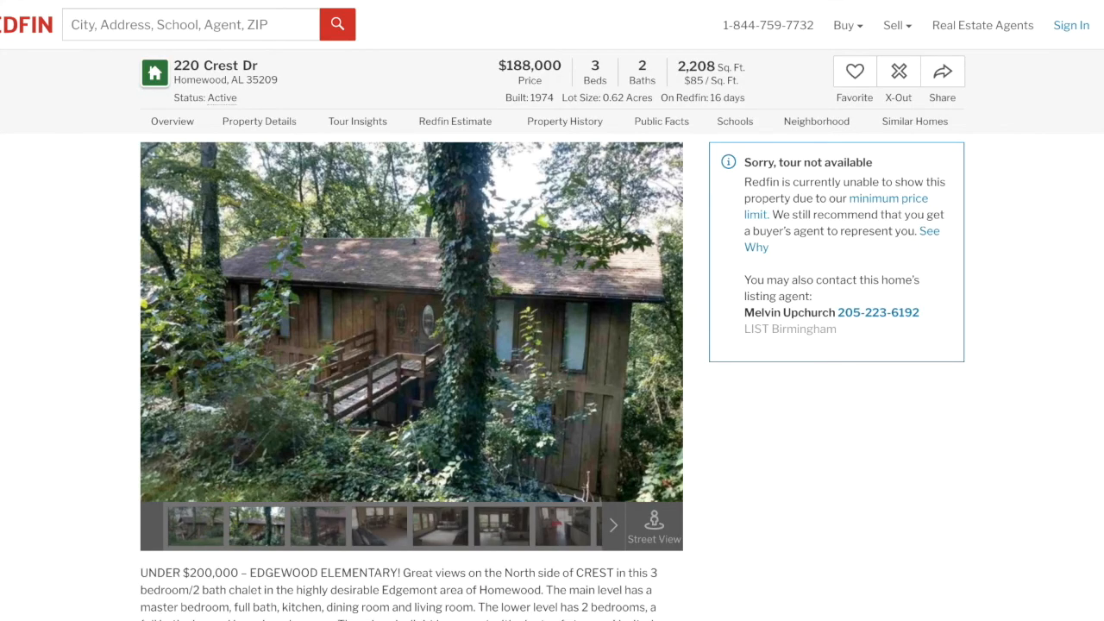
mouse_move(313, 614)
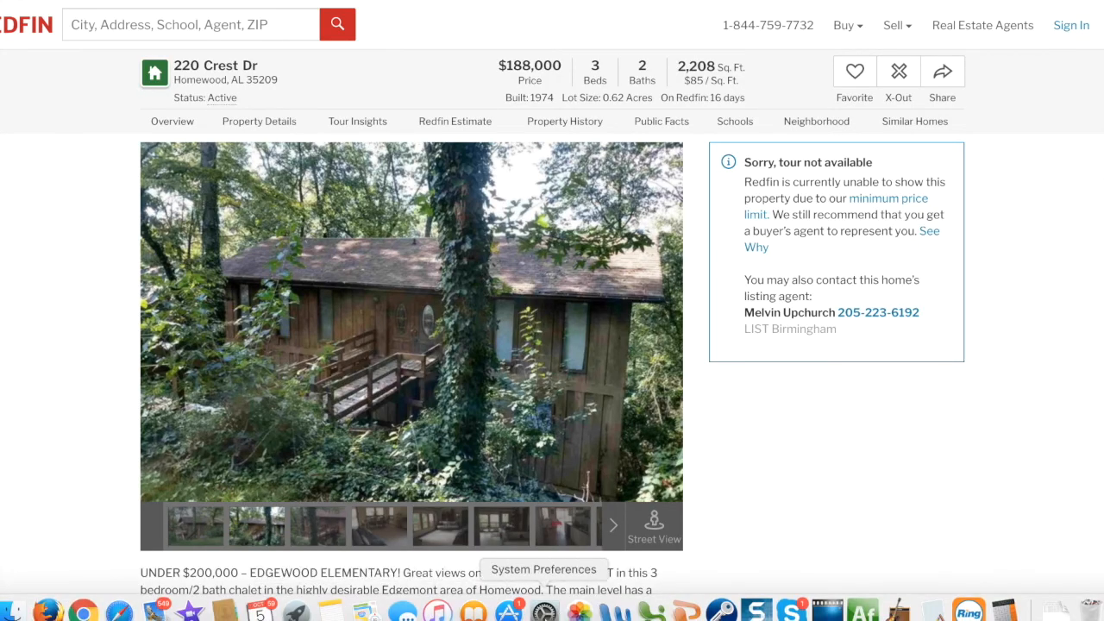
left_click(653, 611)
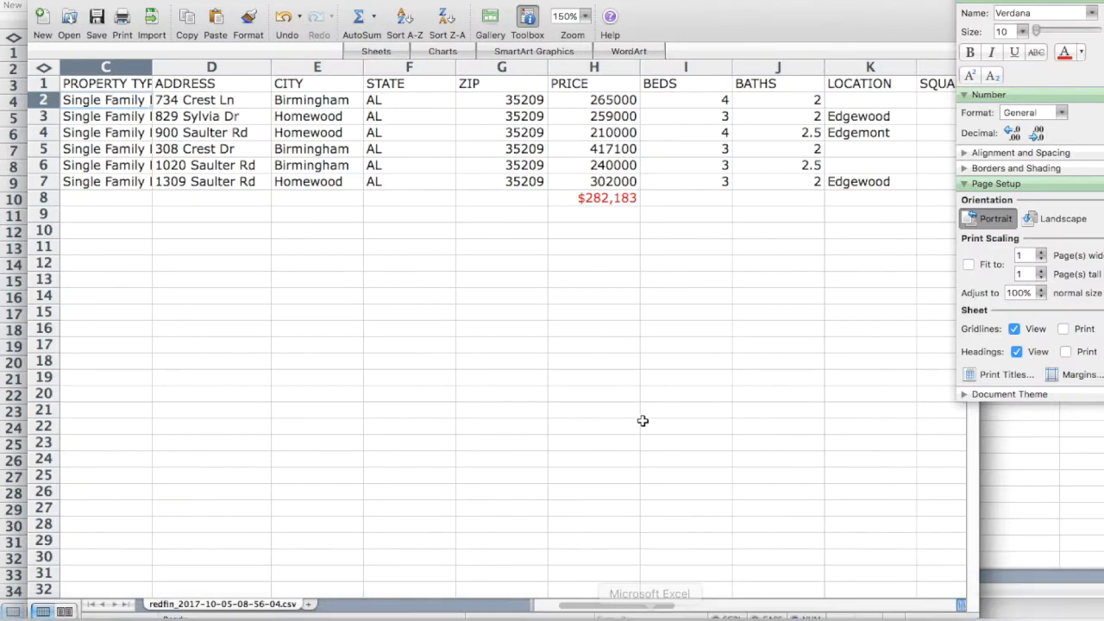
Enter the subject's 2208 square feet in N11.
left_click(505, 231)
type("2208")
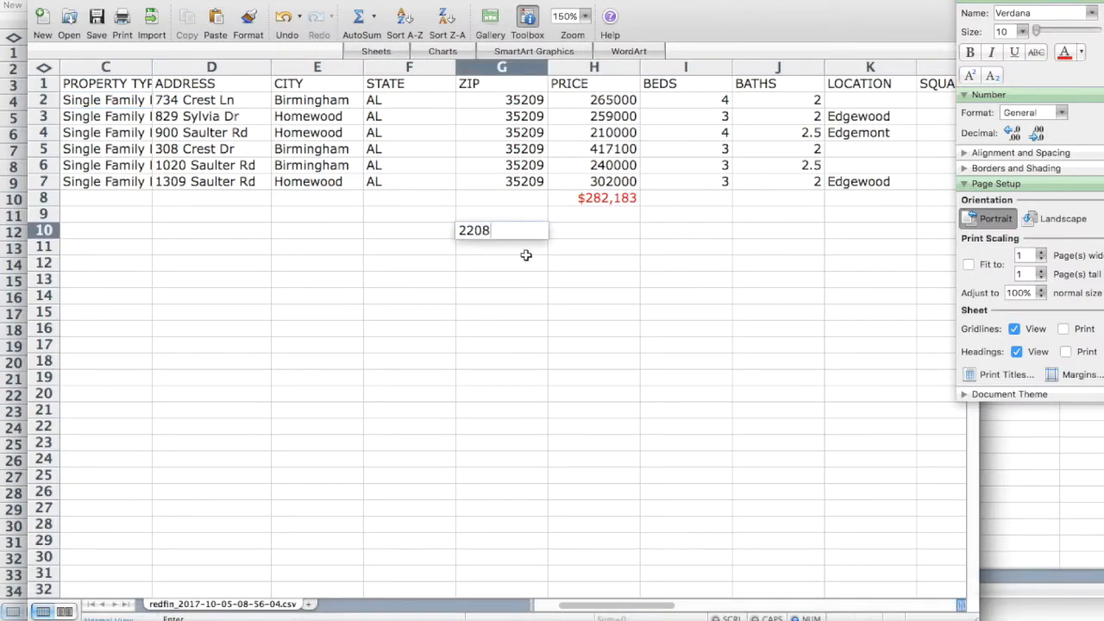
left_click(564, 298)
scroll(565, 298, "right", 7)
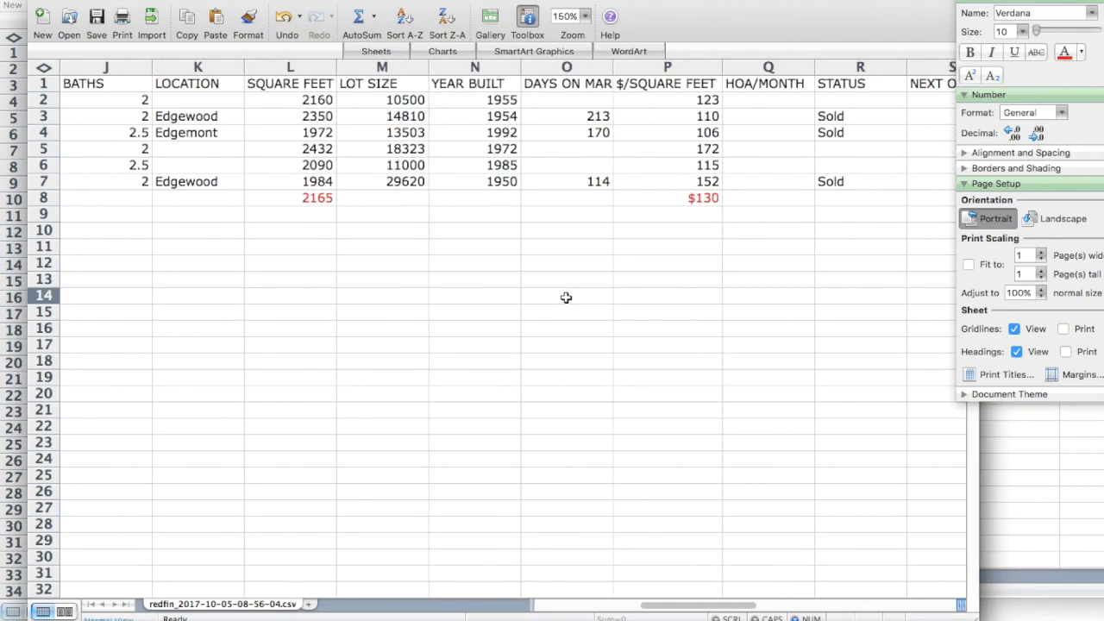
left_click(465, 252)
type("2208")
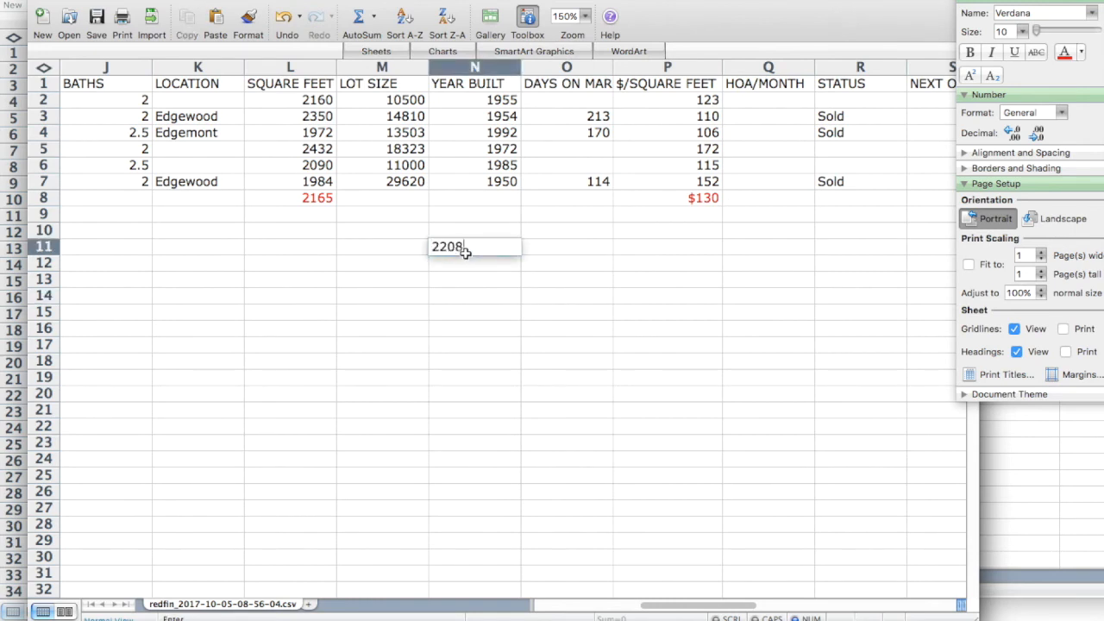
key("Tab")
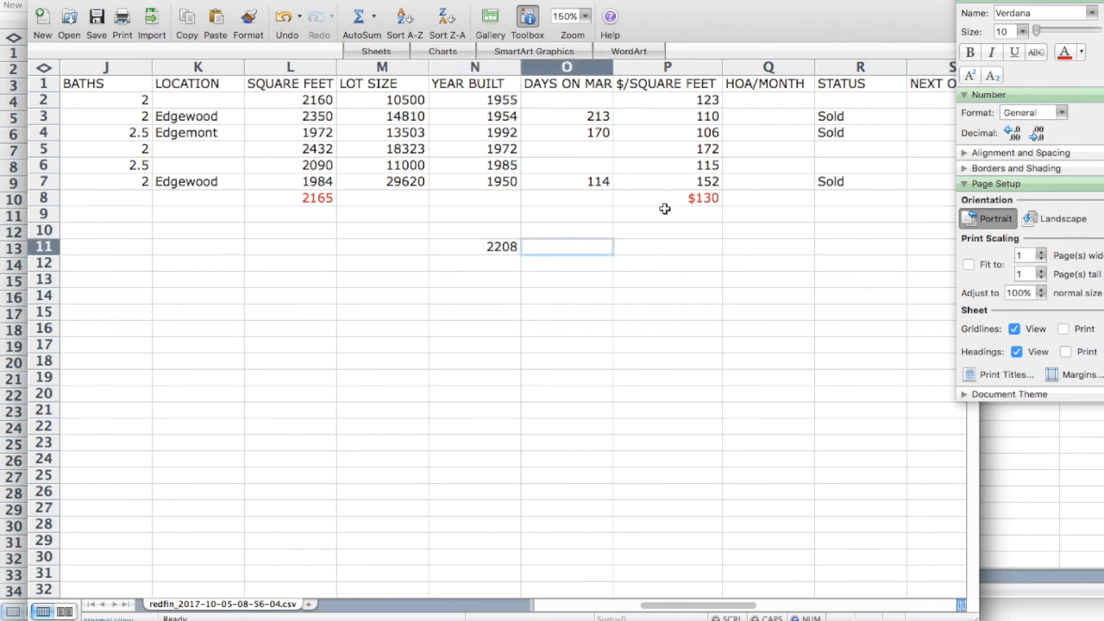
Compute the estimated value in O11 with =N11*P8, giving $286,304.
type("=")
left_click(497, 248)
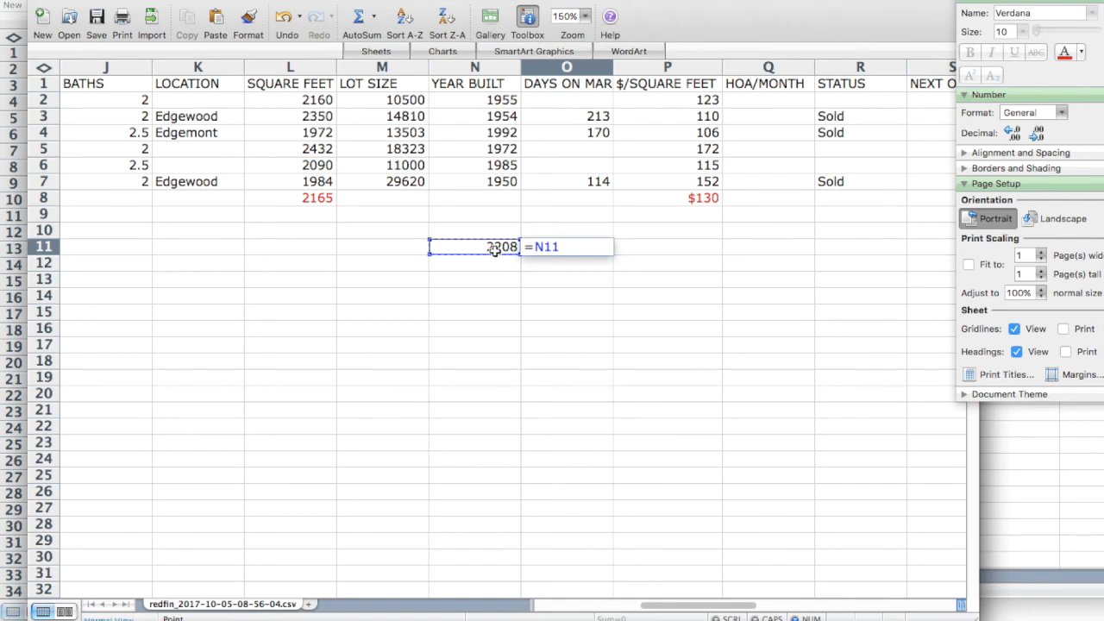
type("*")
left_click(638, 198)
key("Return")
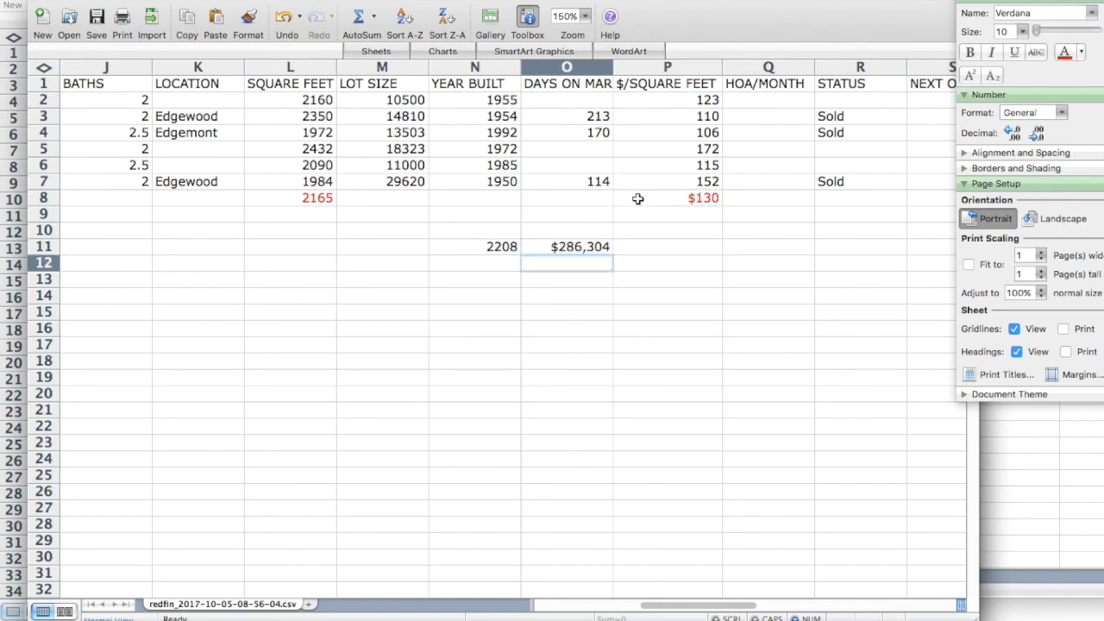
left_click(601, 250)
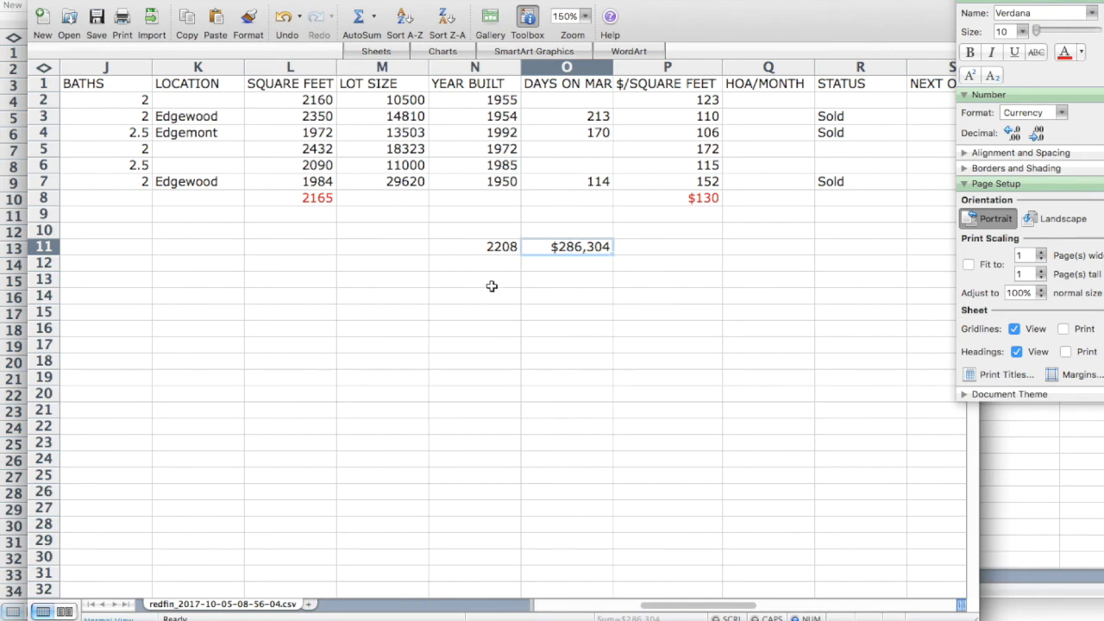
Take 65% of the estimate in P11 with =O11*.65, giving $186,097.60.
left_click(648, 247)
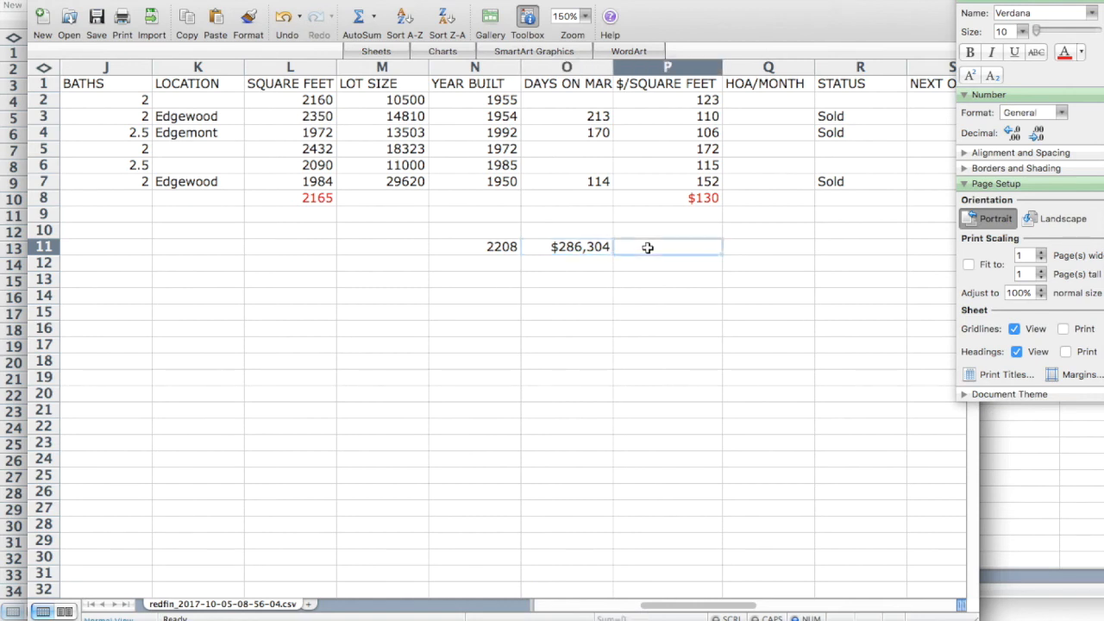
type("=")
left_click(588, 249)
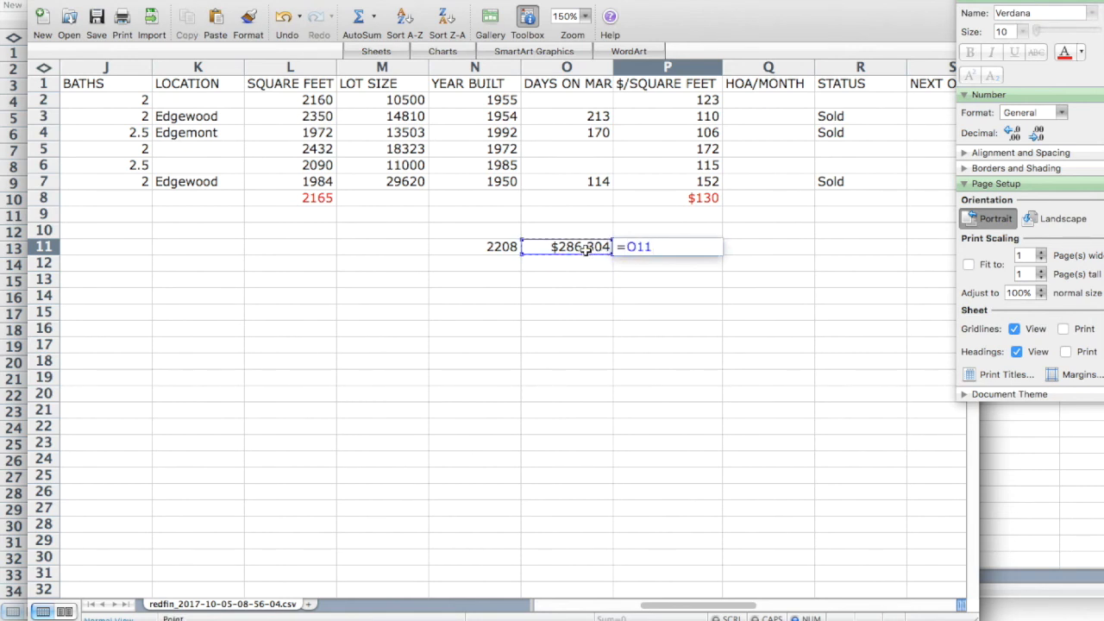
type("*.65")
key("Return")
left_click(665, 249)
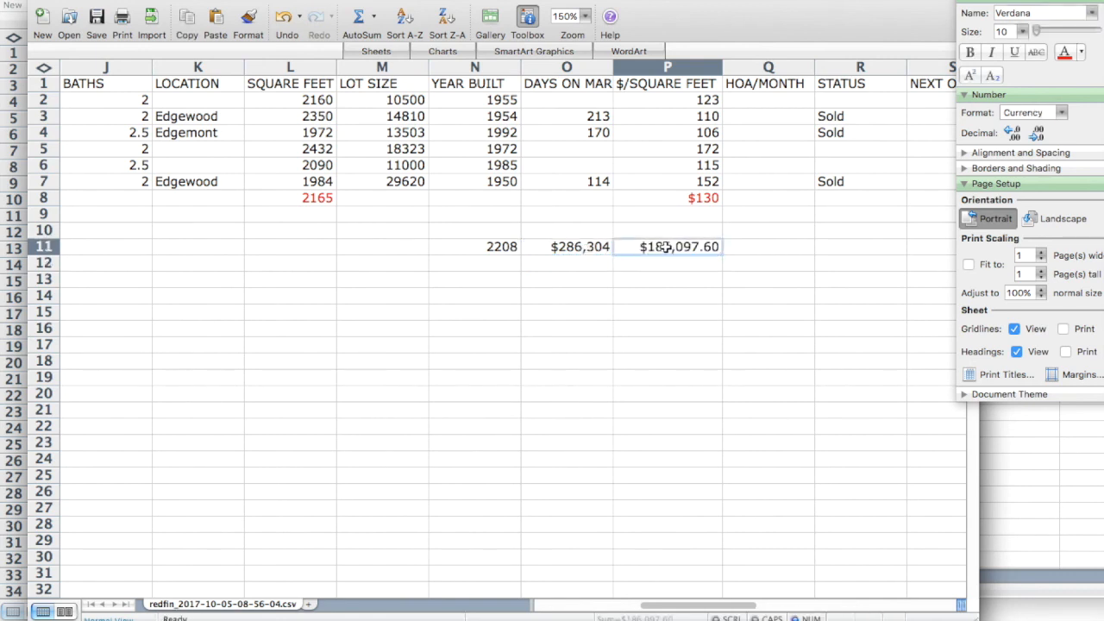
left_click(753, 249)
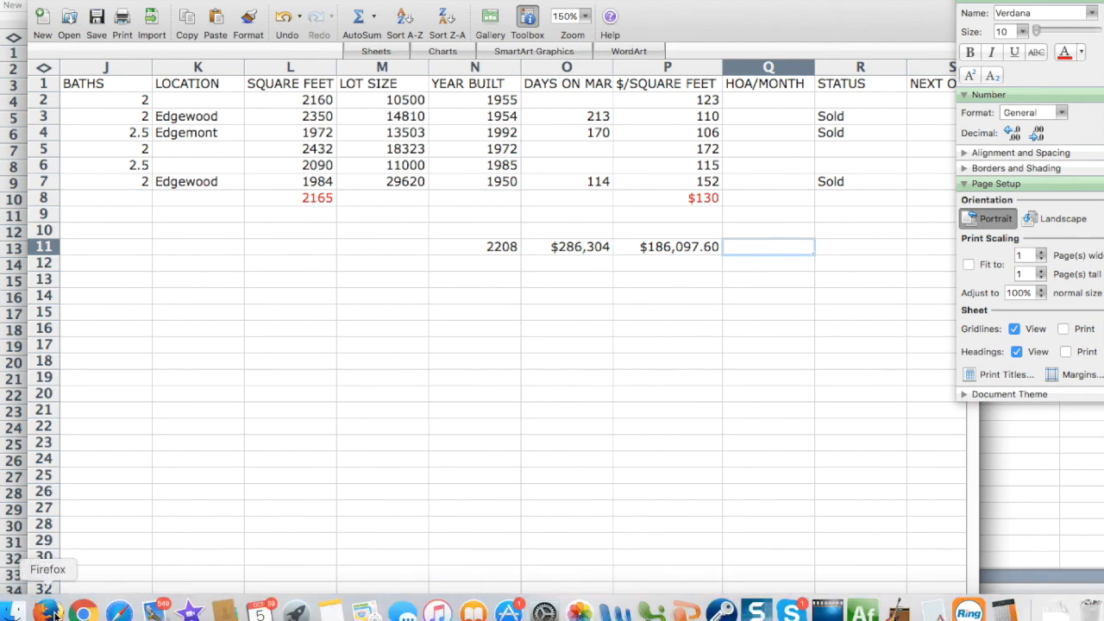
left_click(150, 607)
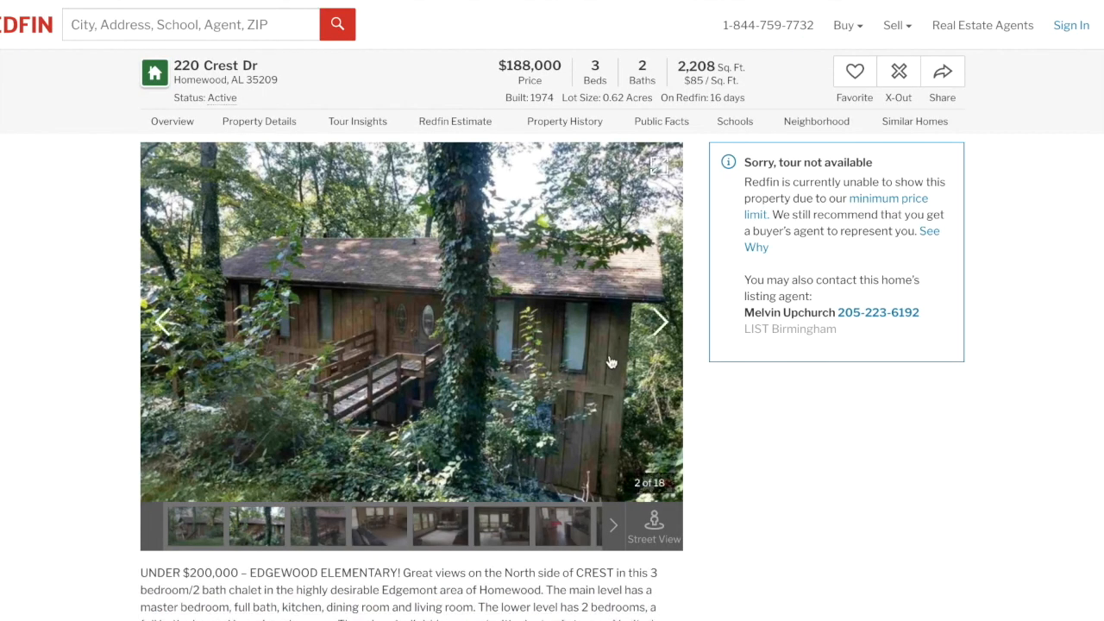
left_click(659, 323)
left_click(659, 323)
left_click(659, 322)
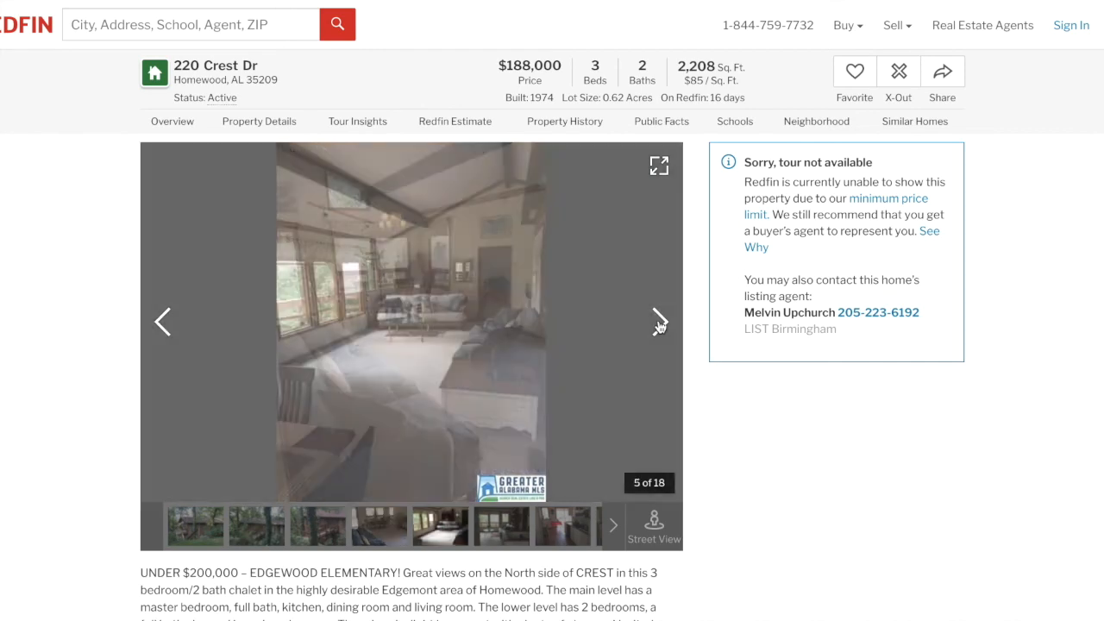
left_click(659, 323)
left_click(659, 322)
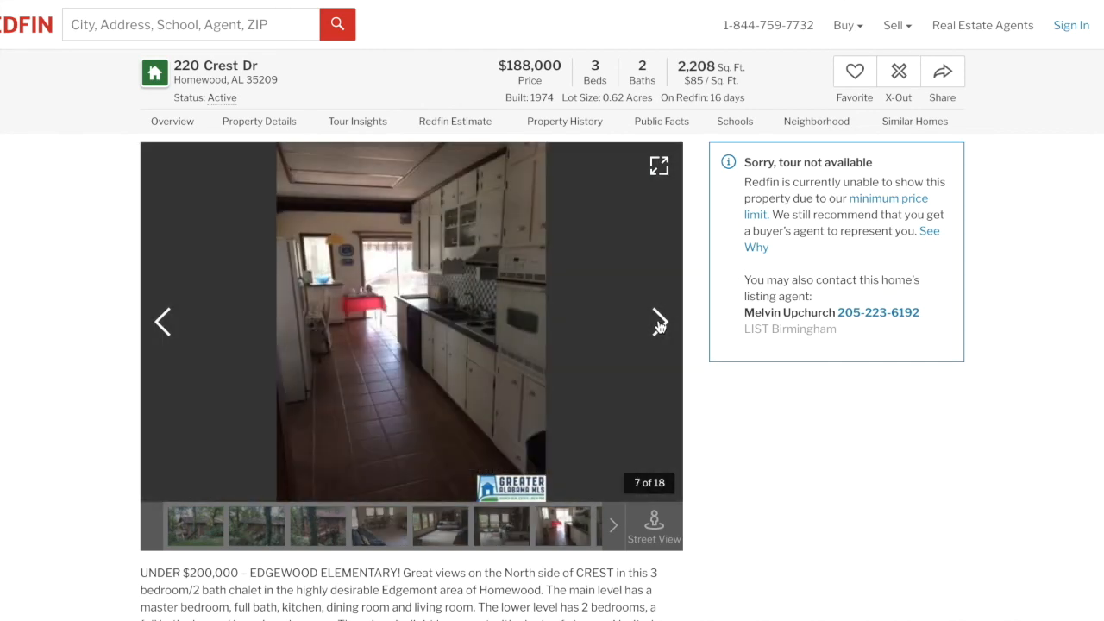
left_click(659, 322)
left_click(659, 322)
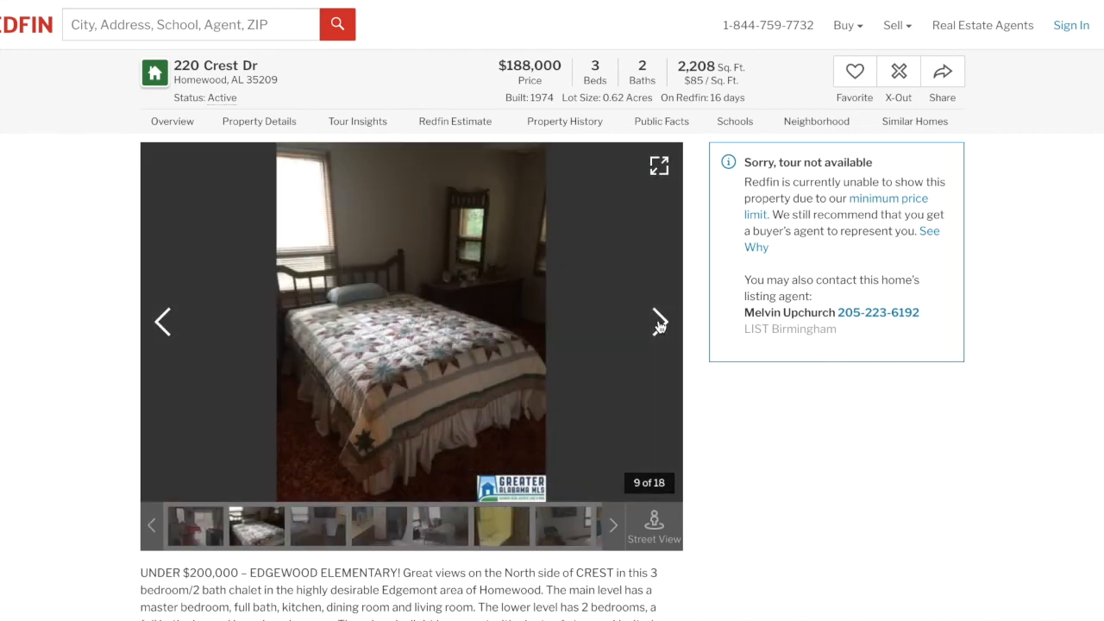
left_click(659, 323)
left_click(659, 323)
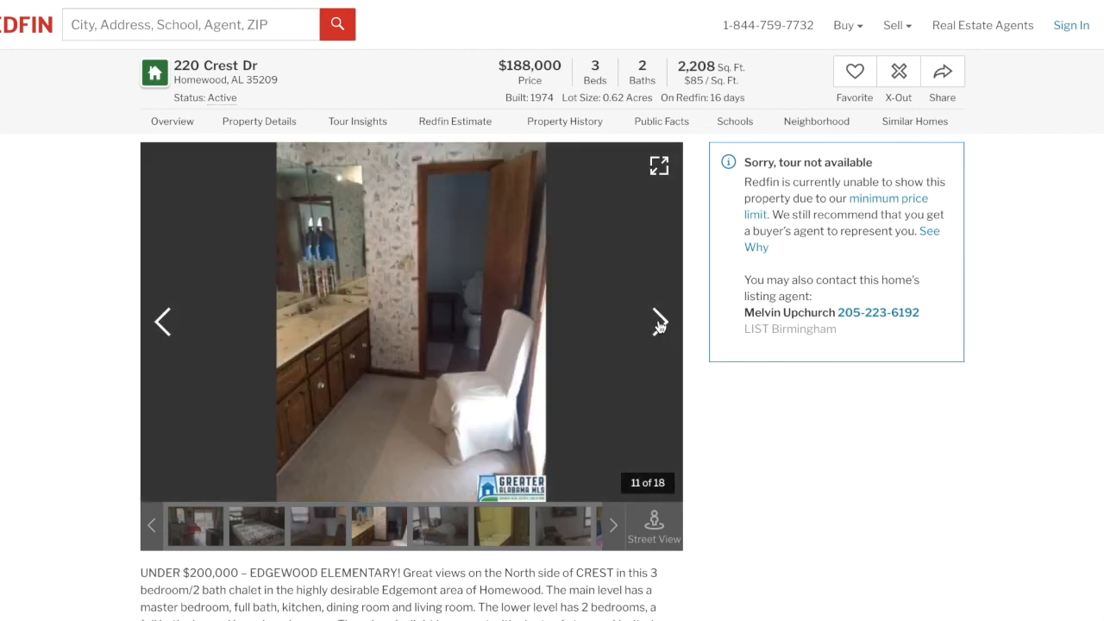
left_click(659, 322)
left_click(659, 323)
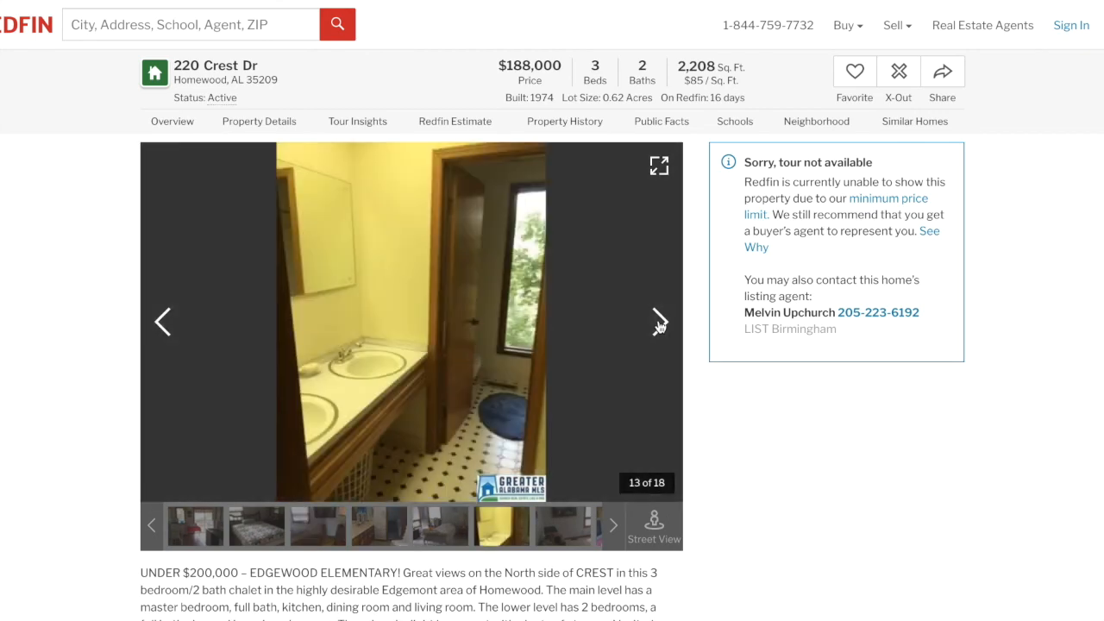
left_click(659, 323)
left_click(659, 322)
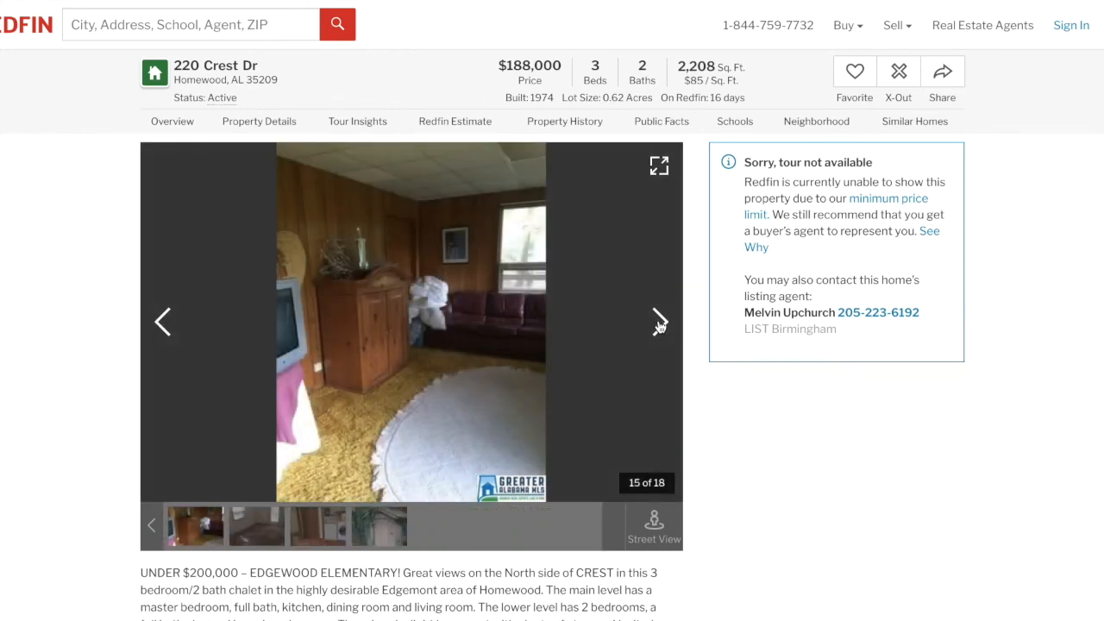
left_click(659, 323)
left_click(659, 322)
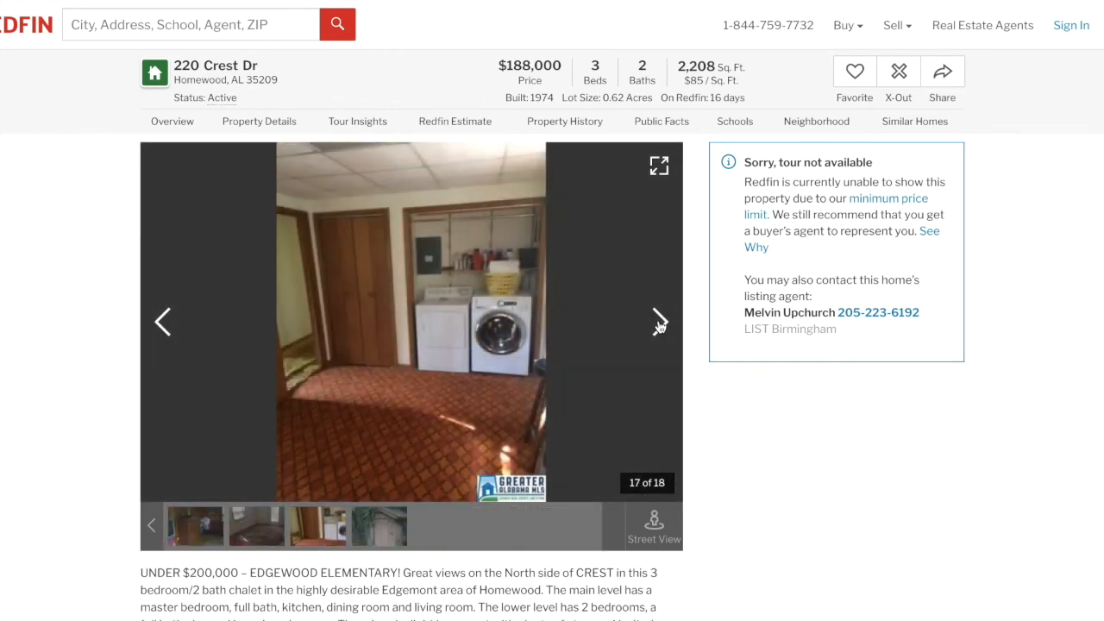
left_click(659, 323)
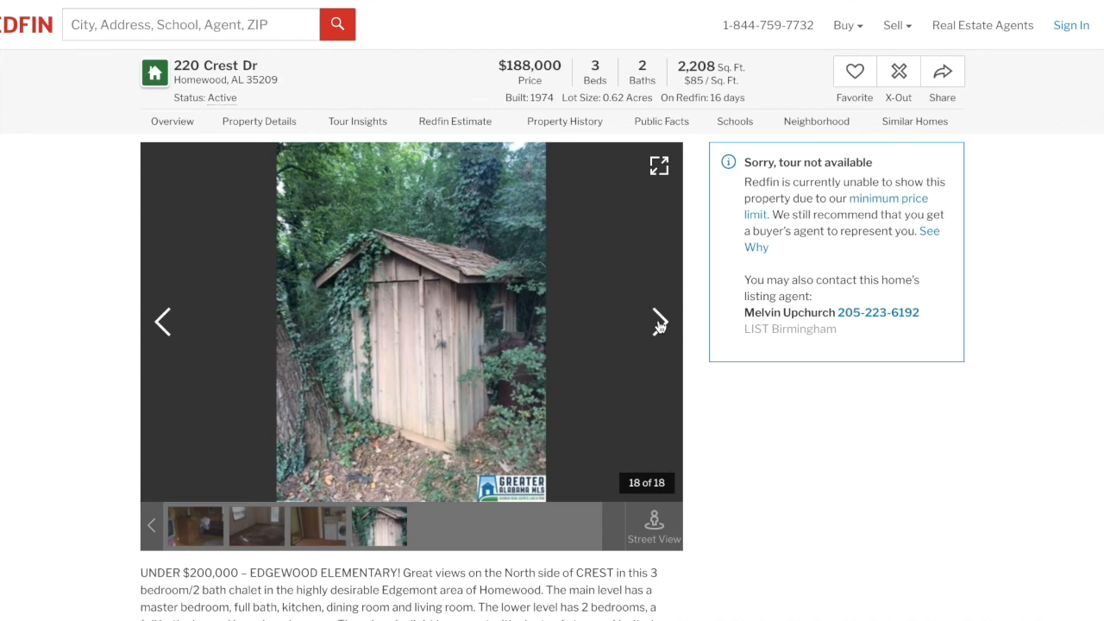
left_click(659, 322)
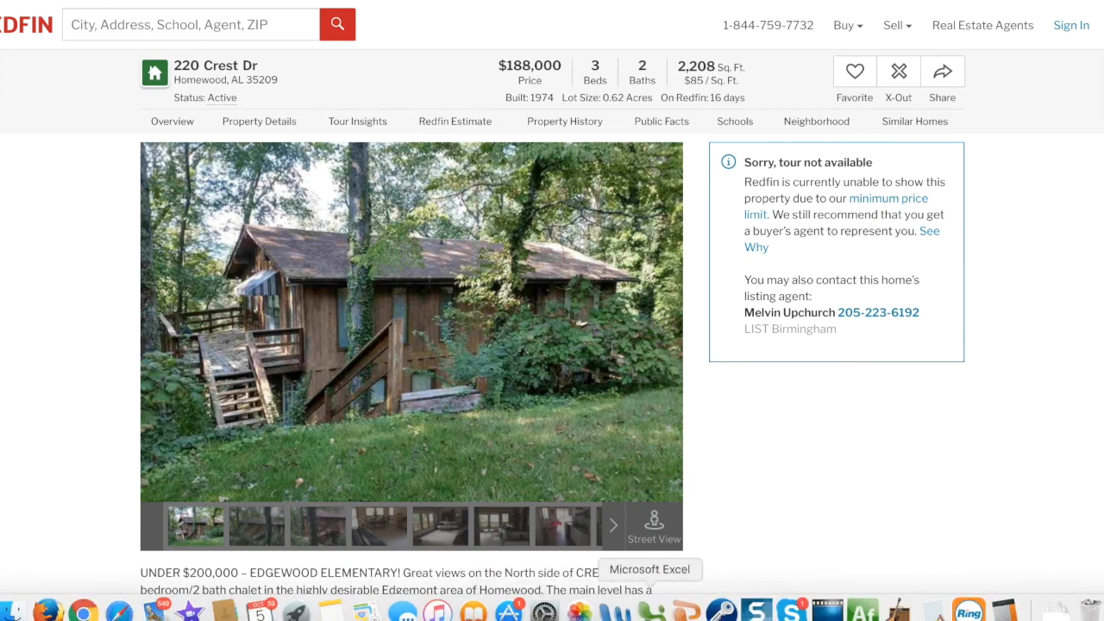
left_click(652, 611)
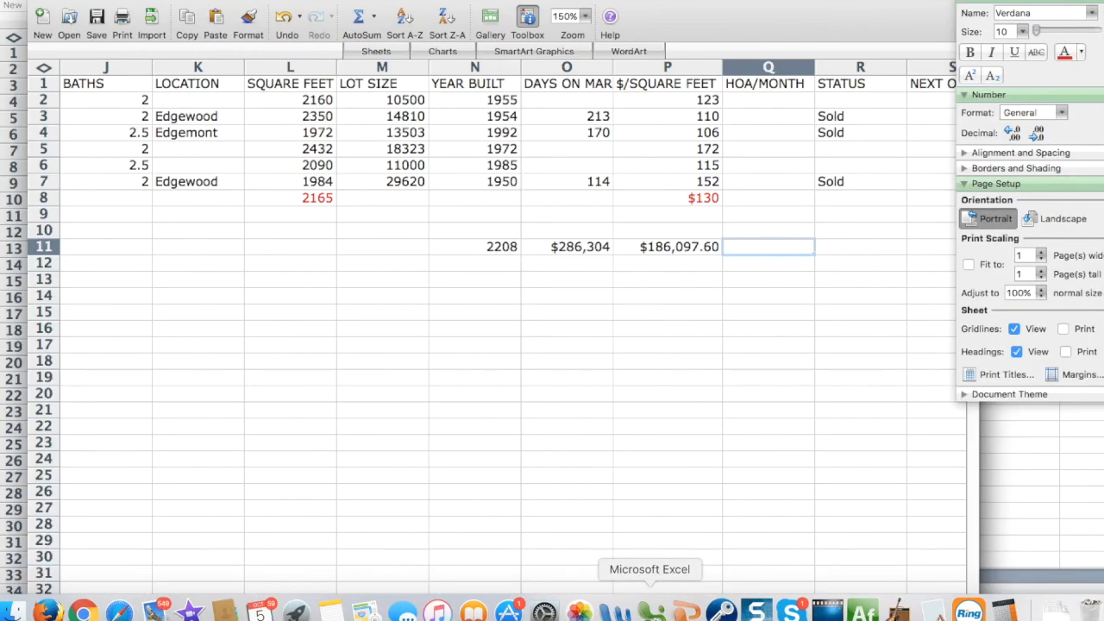
Put 60,000 in Q11 and subtract it from P11 in R11 (=P11-Q11), giving $126,097.60.
type("60,00")
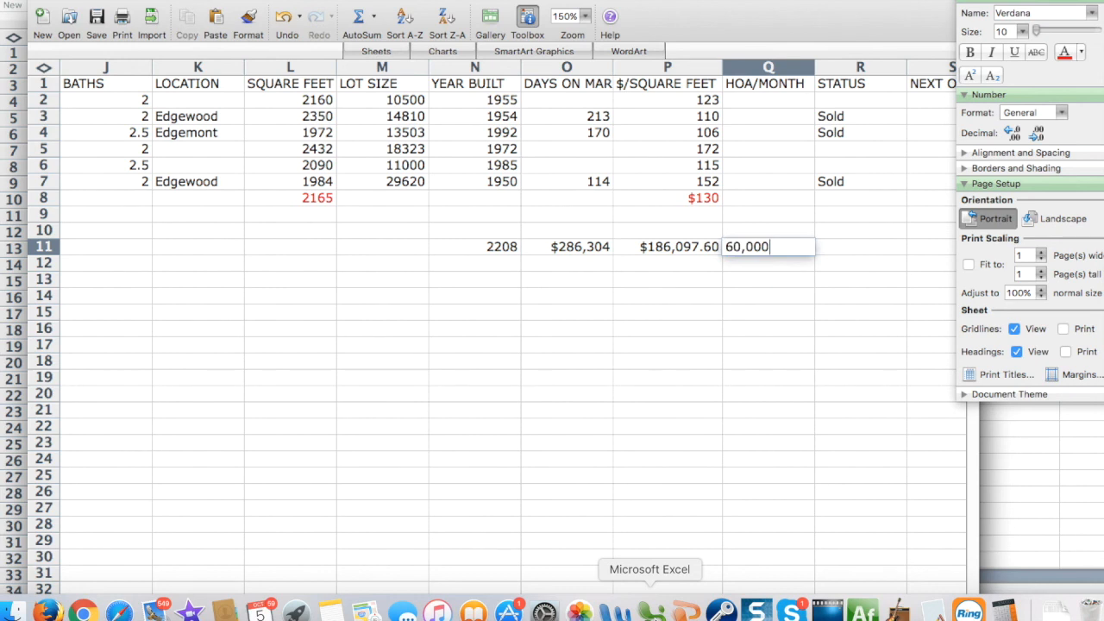
left_click(746, 430)
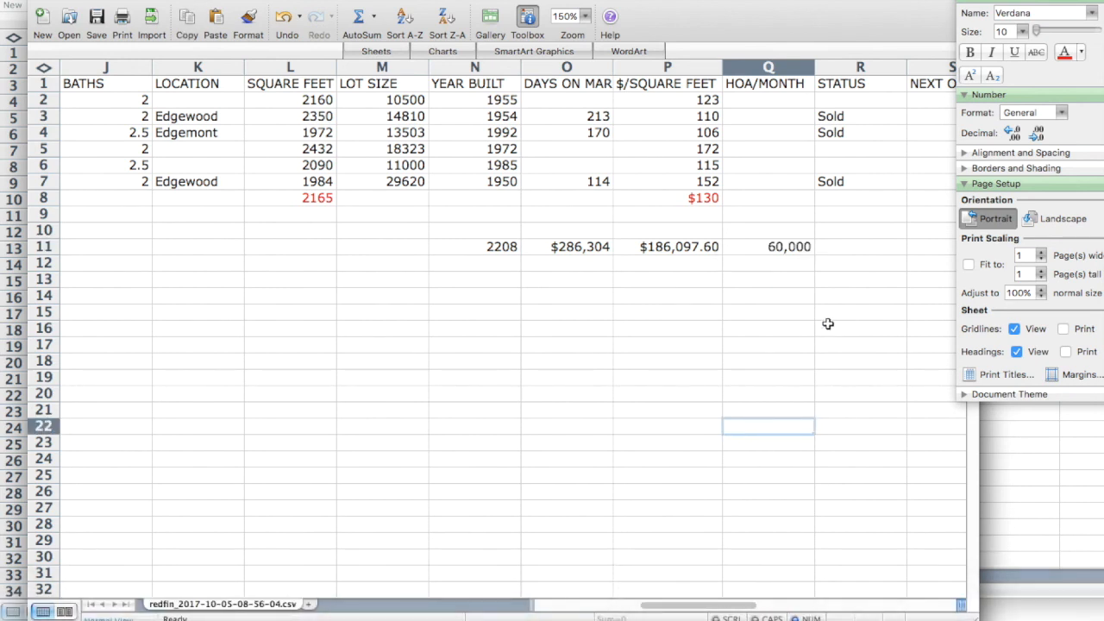
left_click(846, 245)
type("=")
left_click(677, 246)
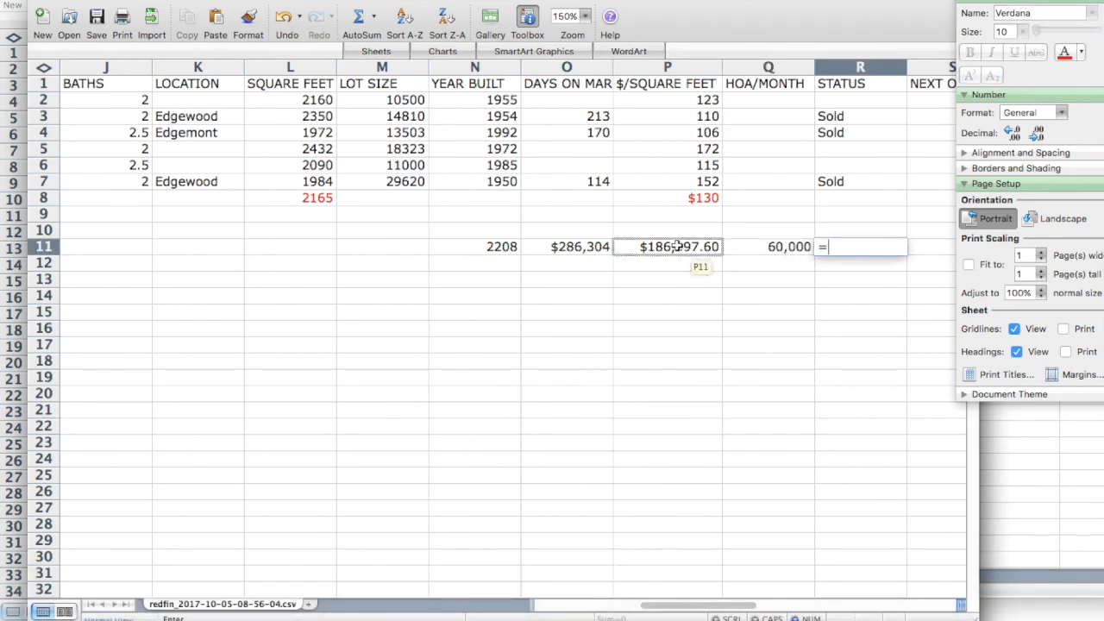
type("-")
left_click(748, 249)
key("Return")
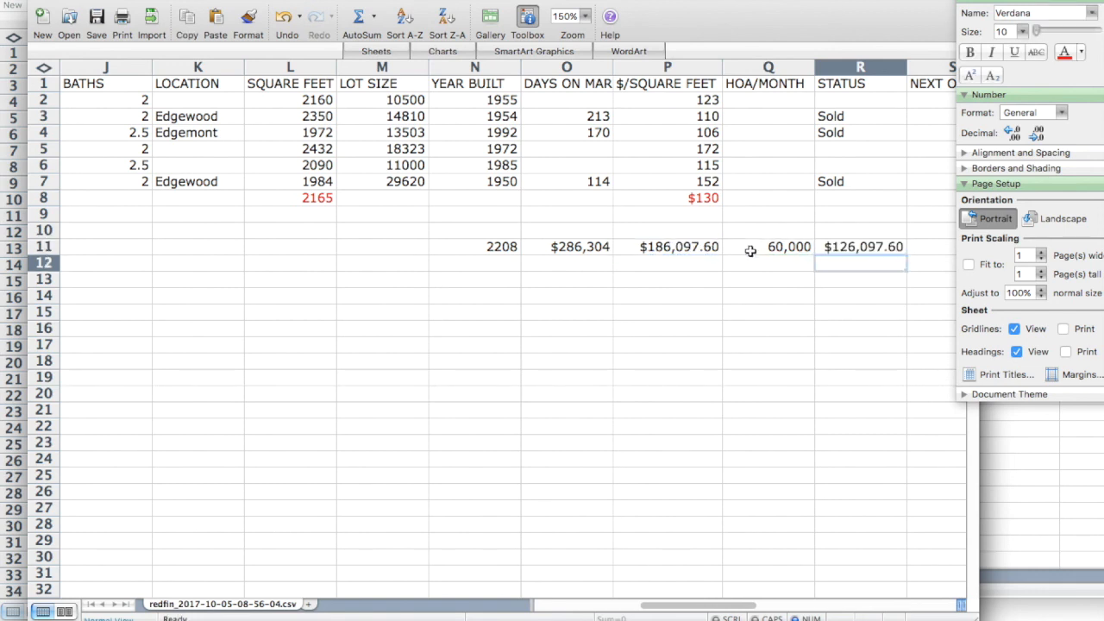
left_click(841, 252)
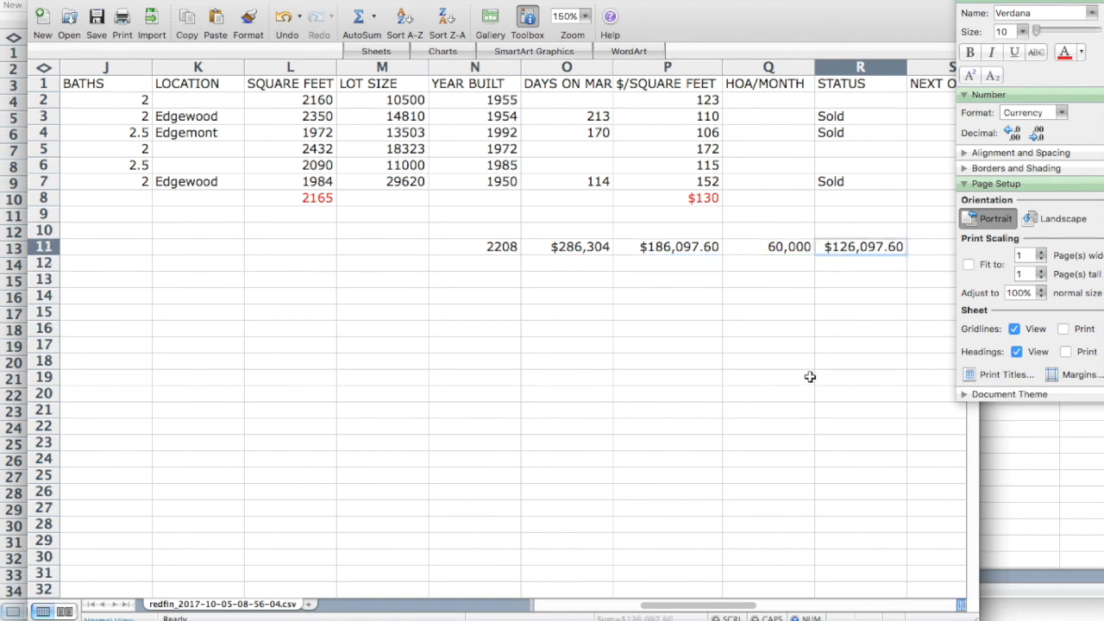